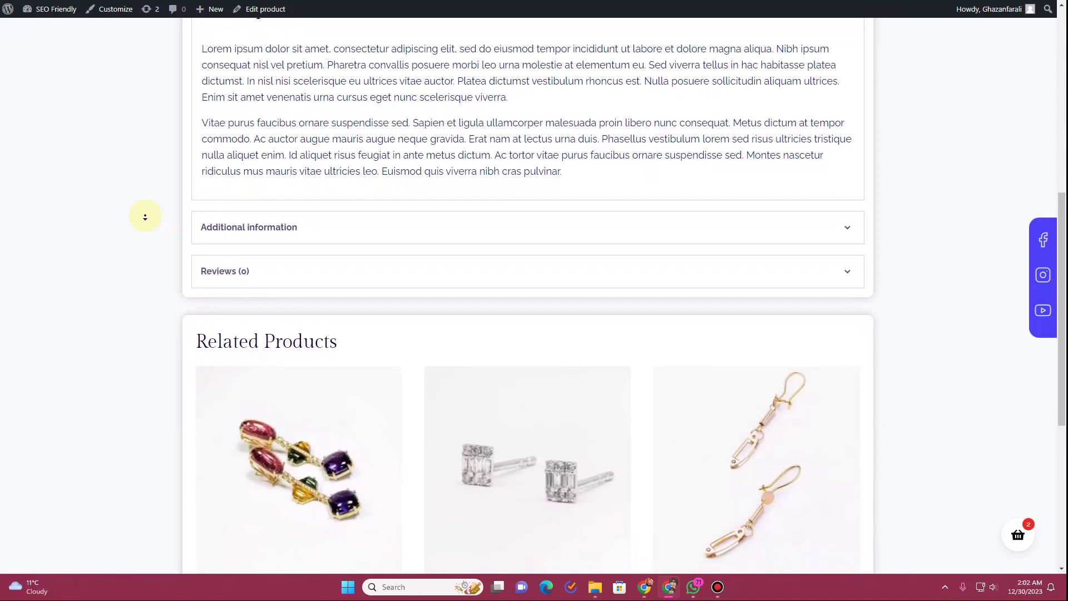
# - Enable Shop Kit's Product Templates setting, save it, and view the Woo Templates list
pyautogui.scroll(-2, 145, 217)
pyautogui.scroll(-2, 145, 217)
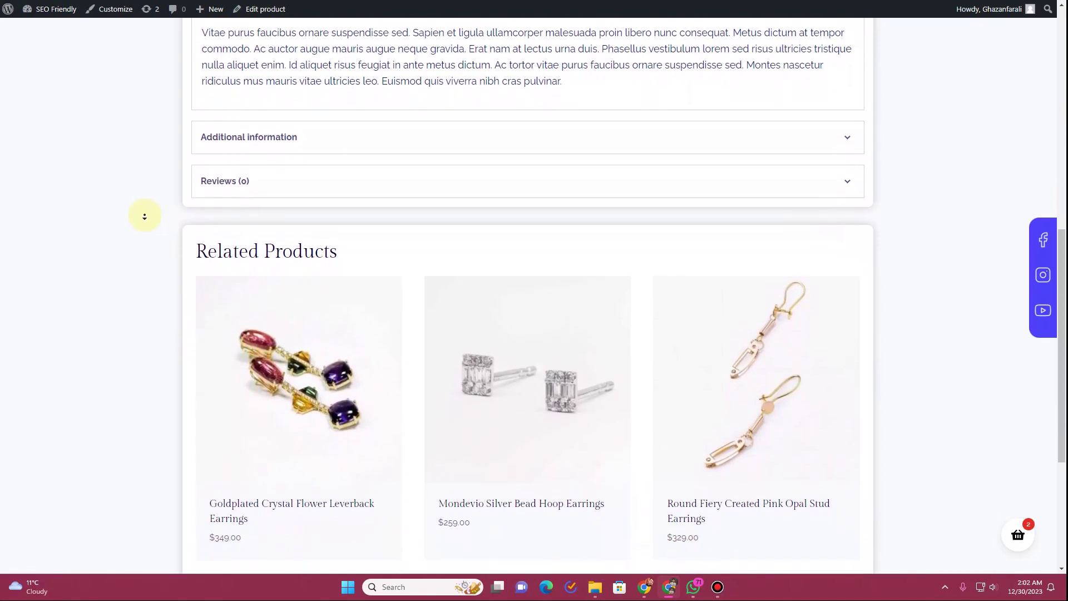
pyautogui.scroll(2, 149, 183)
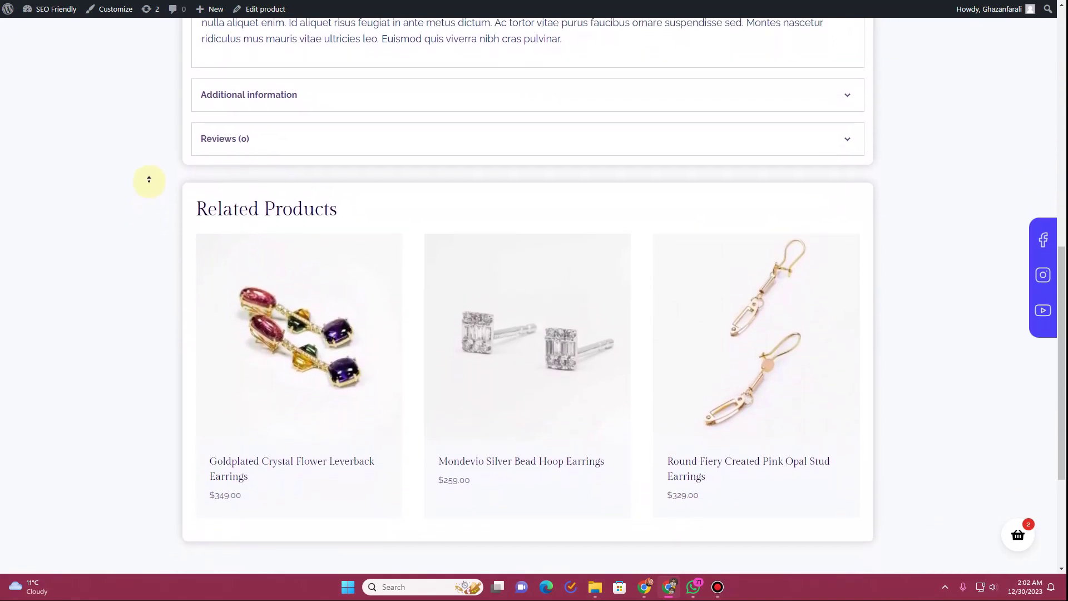
pyautogui.scroll(4, 149, 178)
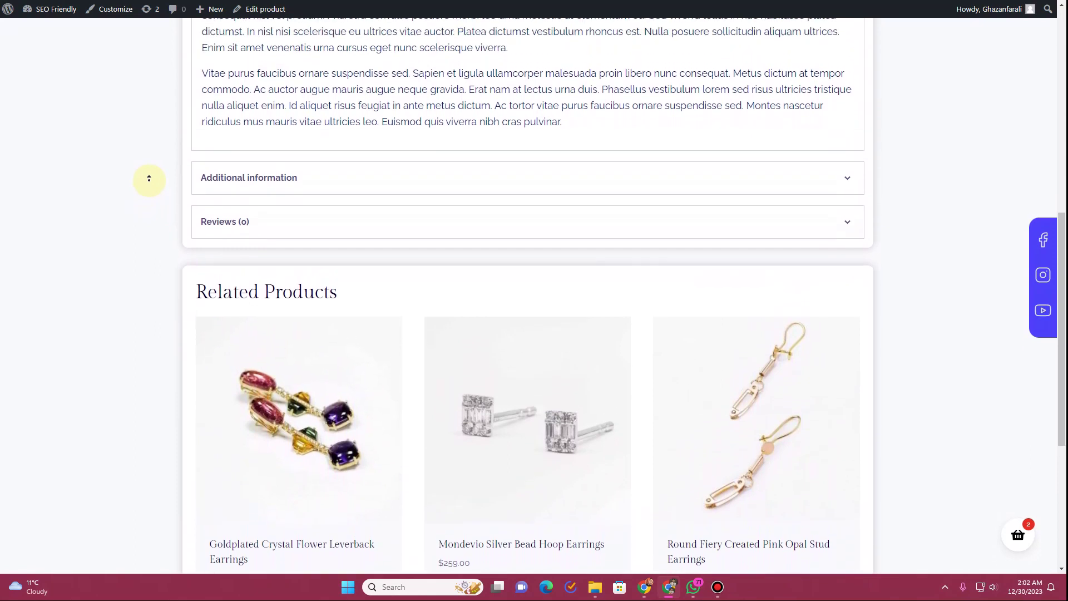
pyautogui.scroll(3, 149, 178)
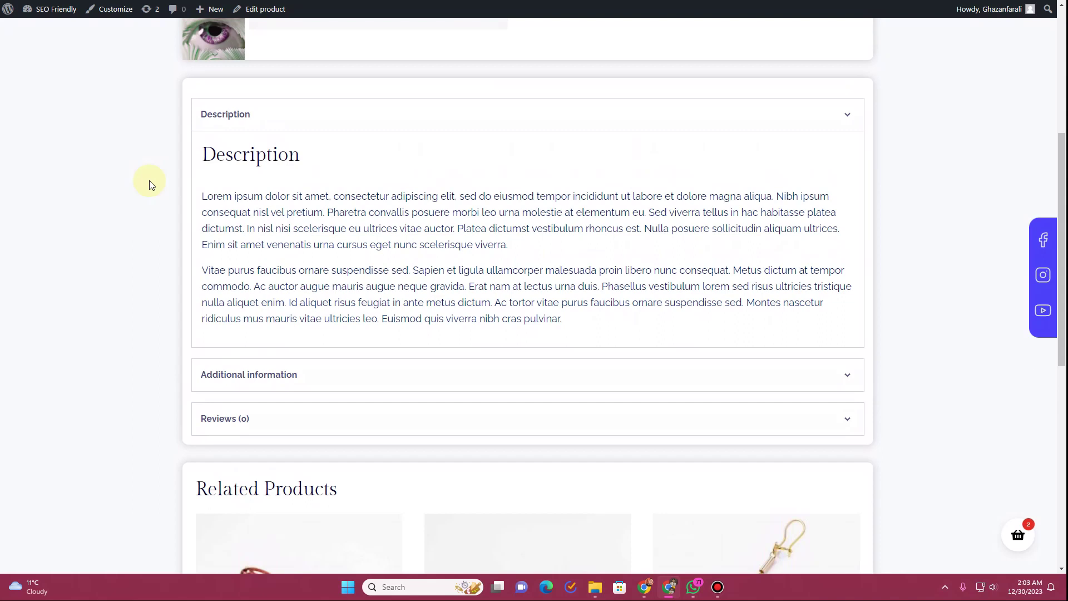
pyautogui.scroll(6, 98, 169)
pyautogui.moveTo(42, 30)
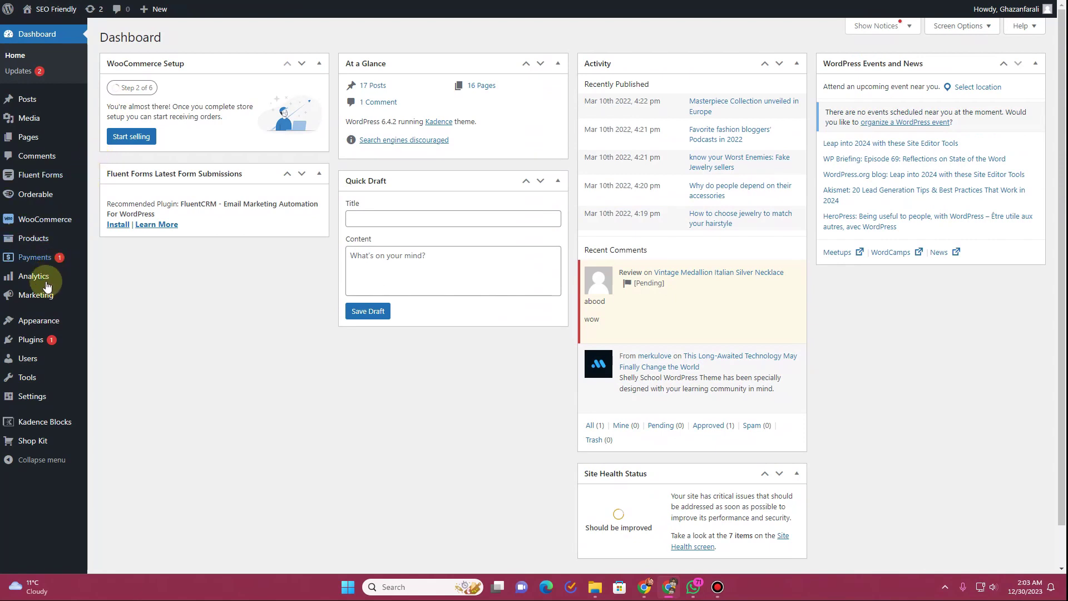
pyautogui.moveTo(32, 345)
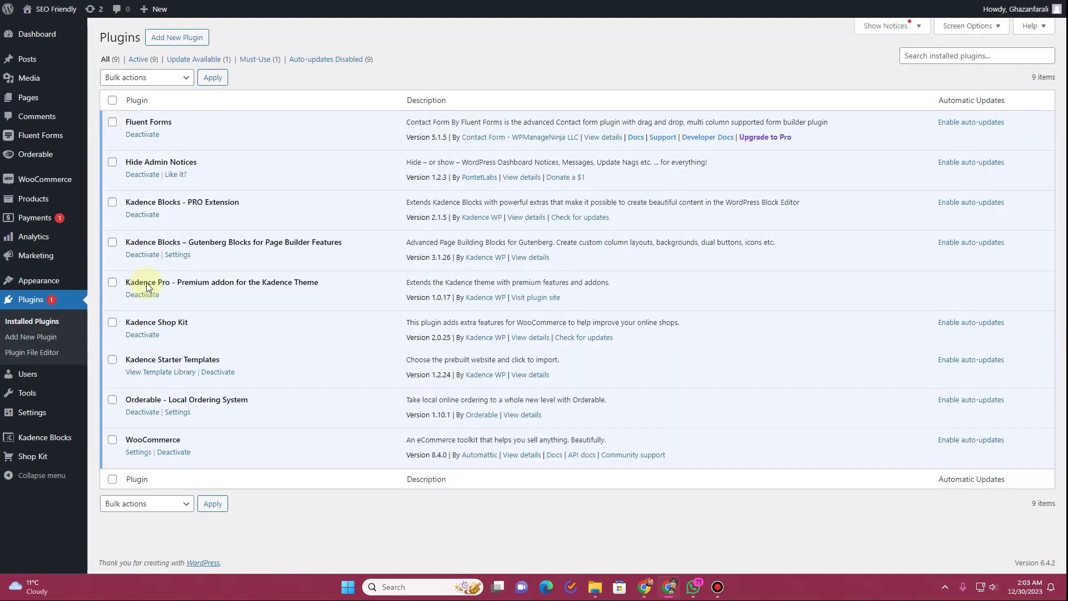
pyautogui.moveTo(198, 322); pyautogui.dragTo(131, 320)
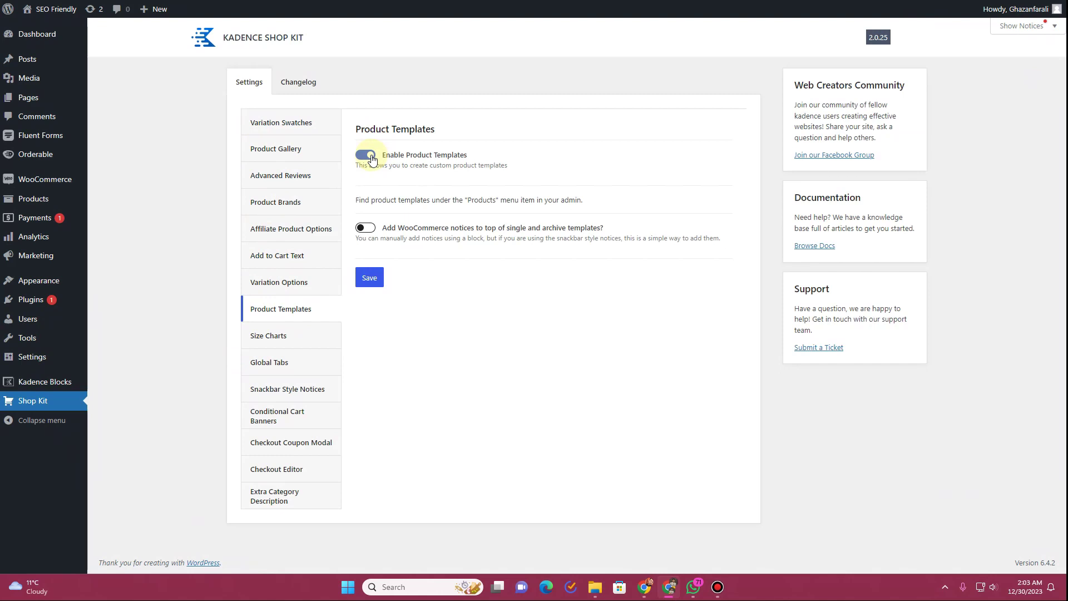
pyautogui.click(370, 278)
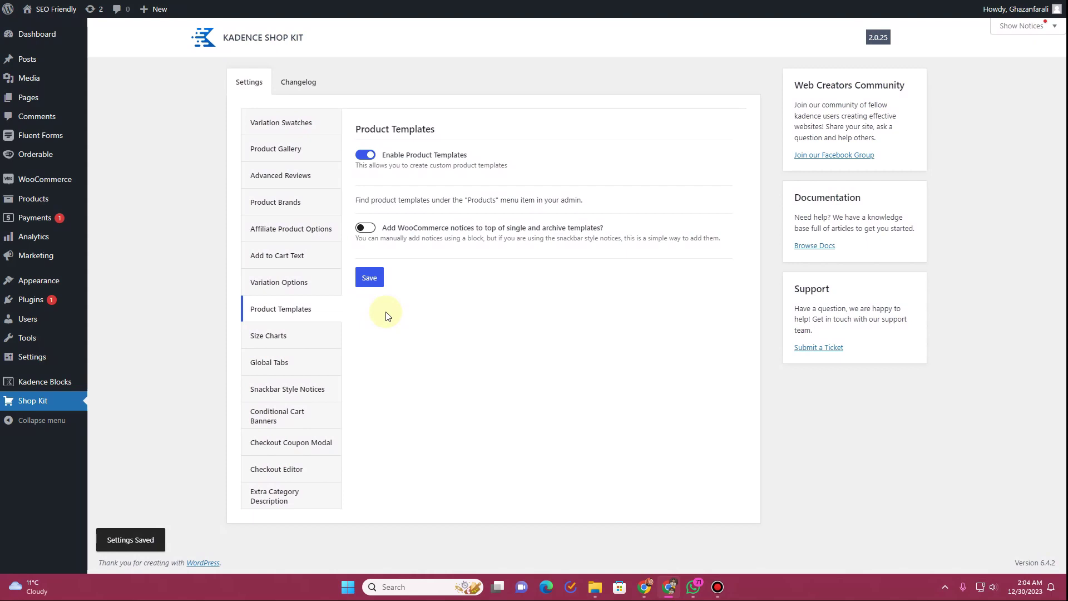
pyautogui.moveTo(50, 201)
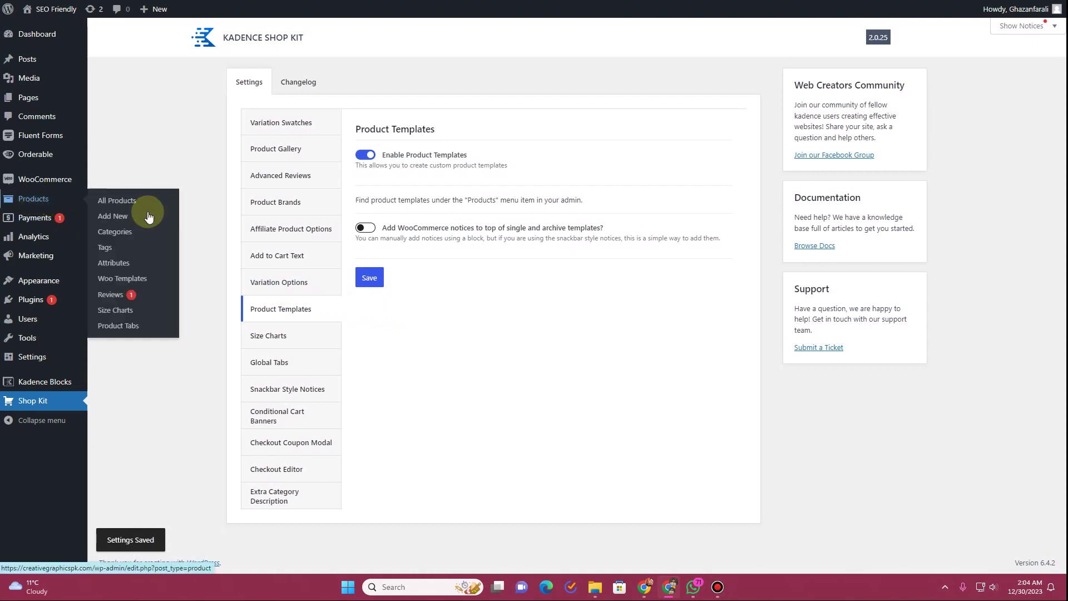
pyautogui.click(116, 281)
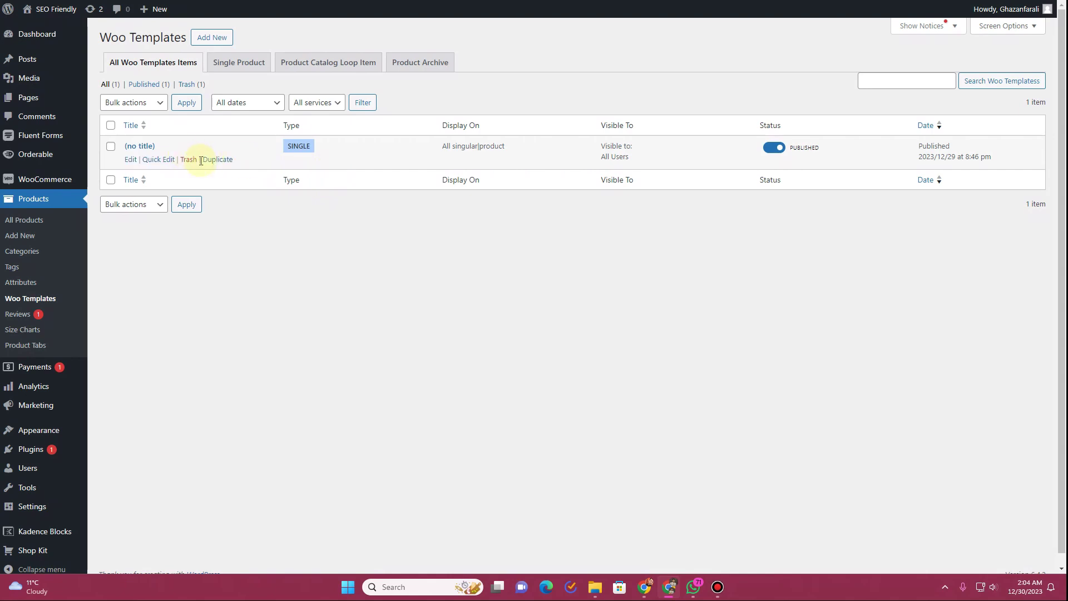
# - Open the earrings product page in a new tab to compare it with the templates
pyautogui.hotkey('alt', 'Left')
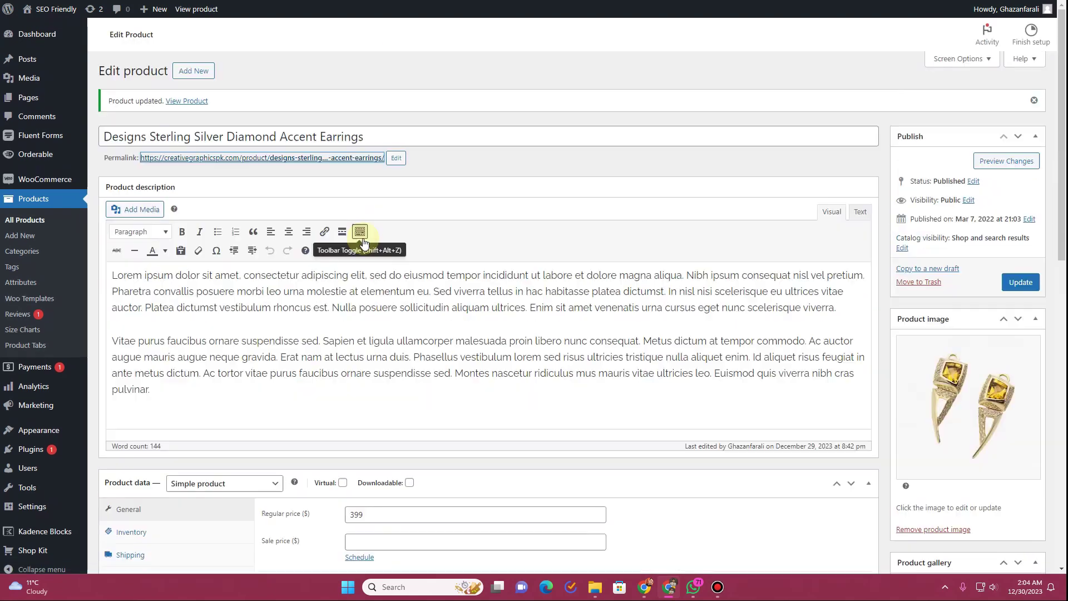
pyautogui.rightClick(231, 162)
pyautogui.click(269, 174)
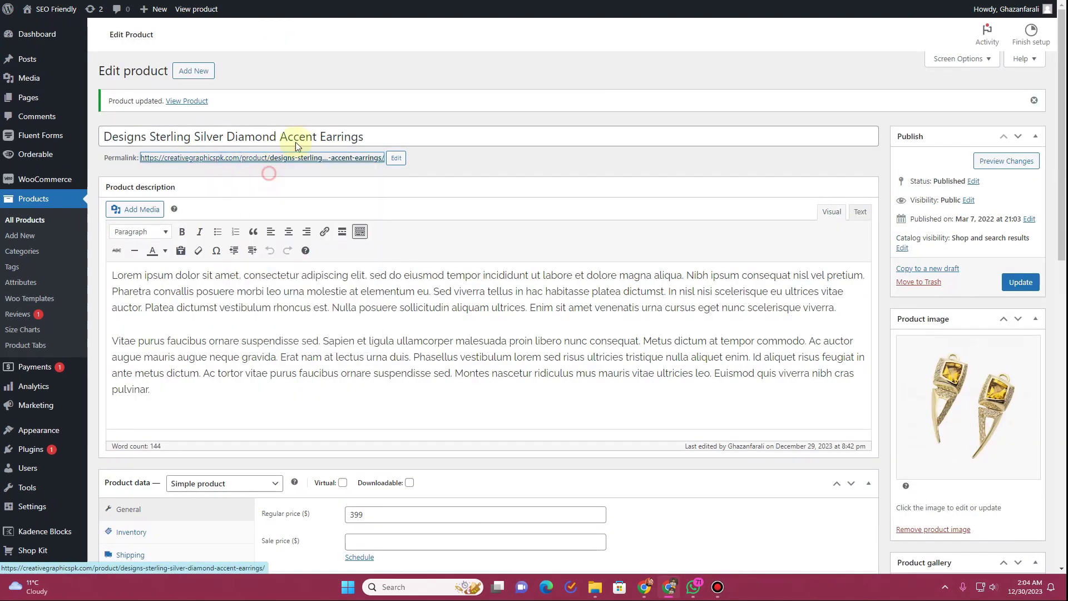
pyautogui.hotkey('alt', 'Right')
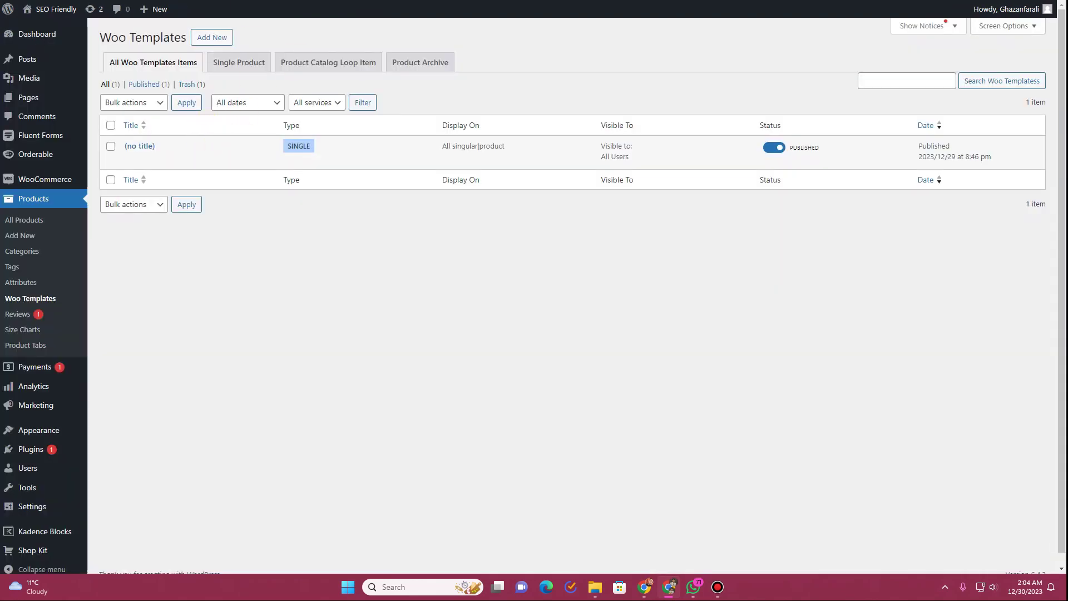
pyautogui.hotkey('ctrl', 'Tab')
pyautogui.scroll(-13, 365, 245)
pyautogui.scroll(8, 360, 245)
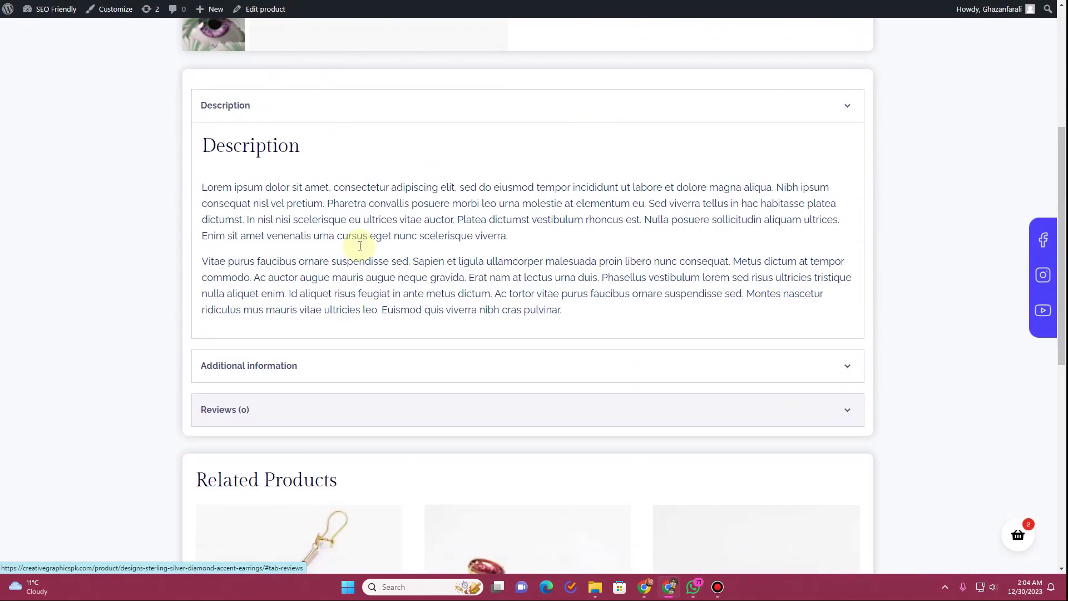
pyautogui.scroll(5, 360, 246)
pyautogui.hotkey('ctrl', 'shift', 'Tab')
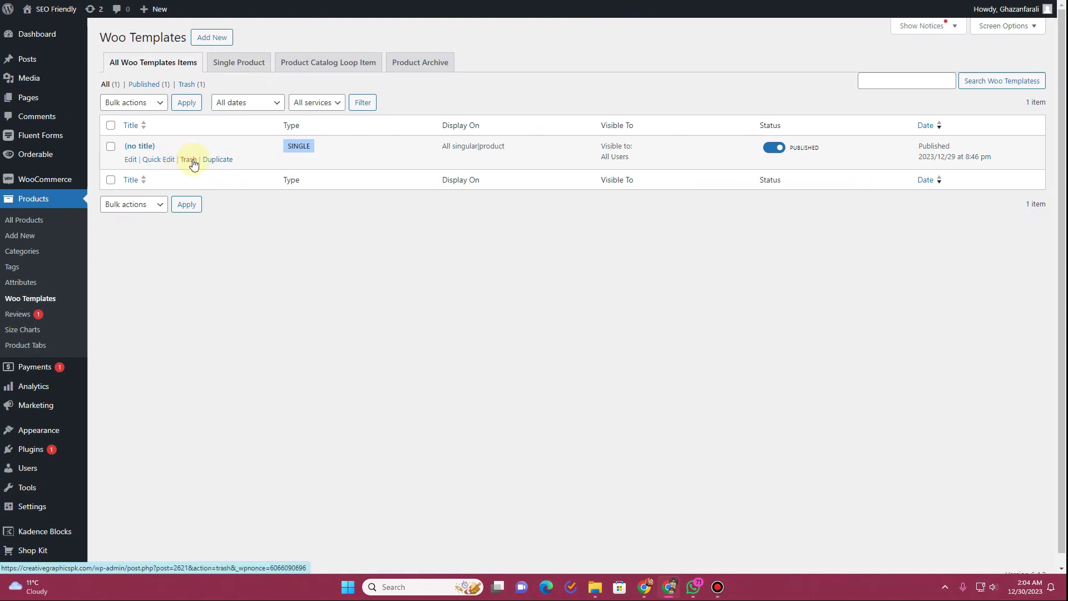
# - Trash the untitled single-product template and dismiss the moved-to-trash notice
pyautogui.click(189, 160)
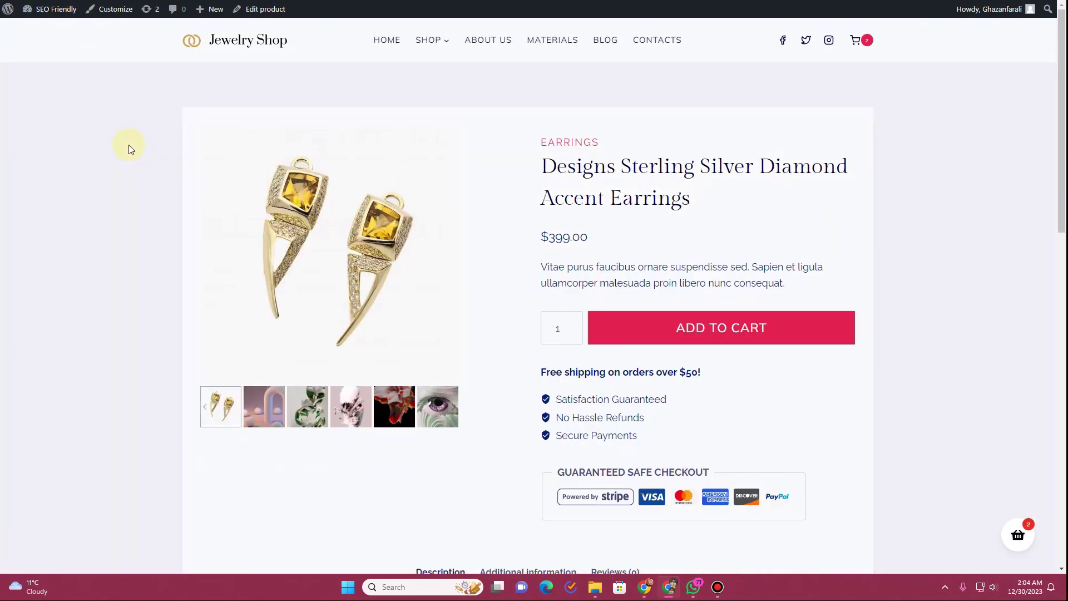
pyautogui.scroll(-9, 129, 144)
pyautogui.scroll(-5, 129, 152)
pyautogui.scroll(12, 129, 153)
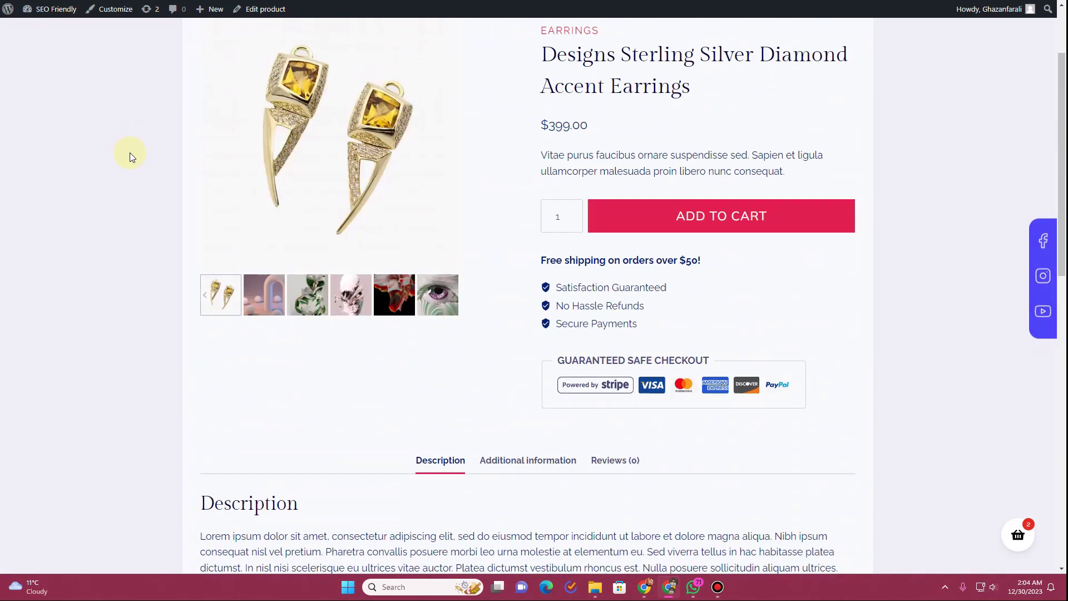
pyautogui.scroll(2, 129, 153)
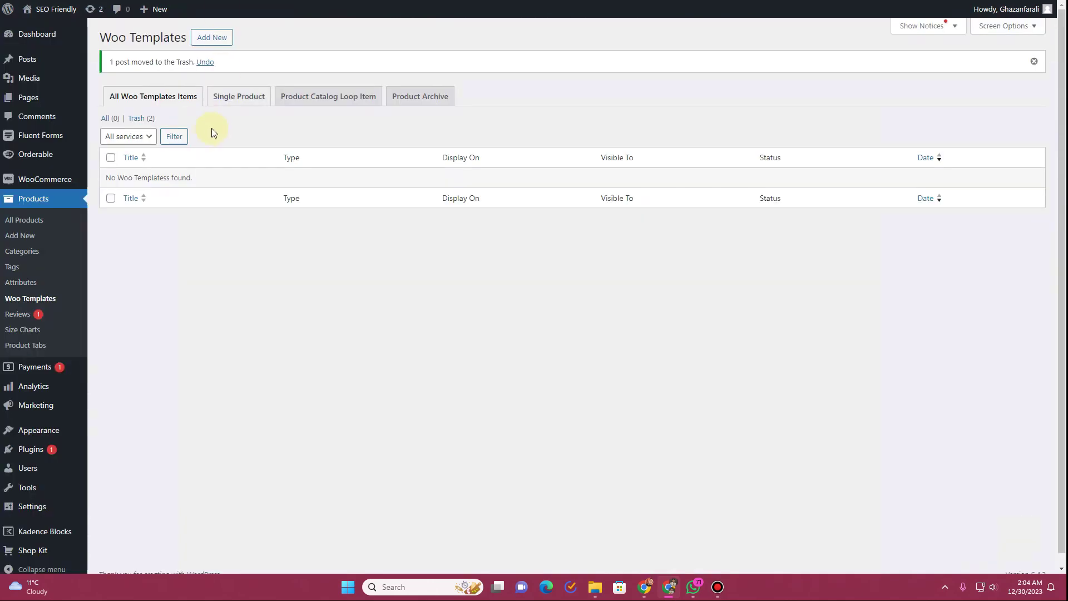
pyautogui.click(1033, 62)
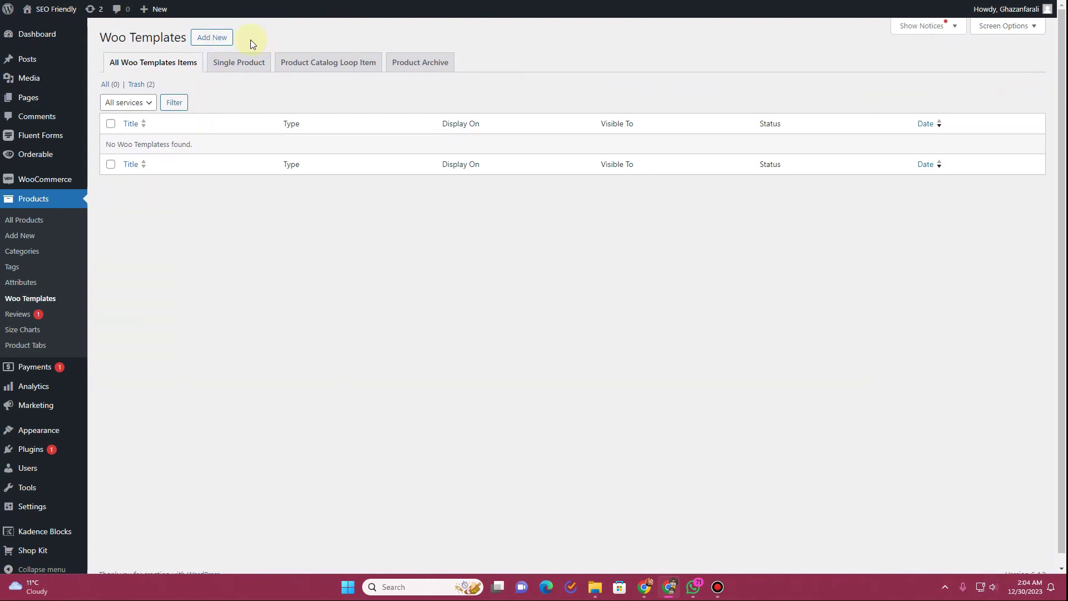
# - Add a new Woo template of type Single Product, starting from a blank layout
pyautogui.click(220, 40)
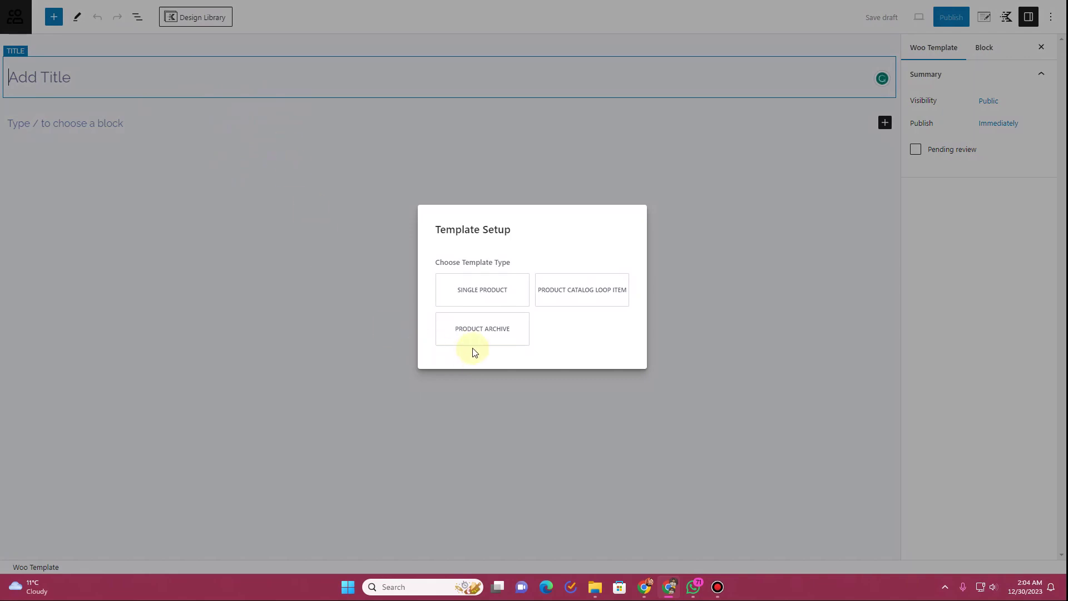
pyautogui.click(464, 304)
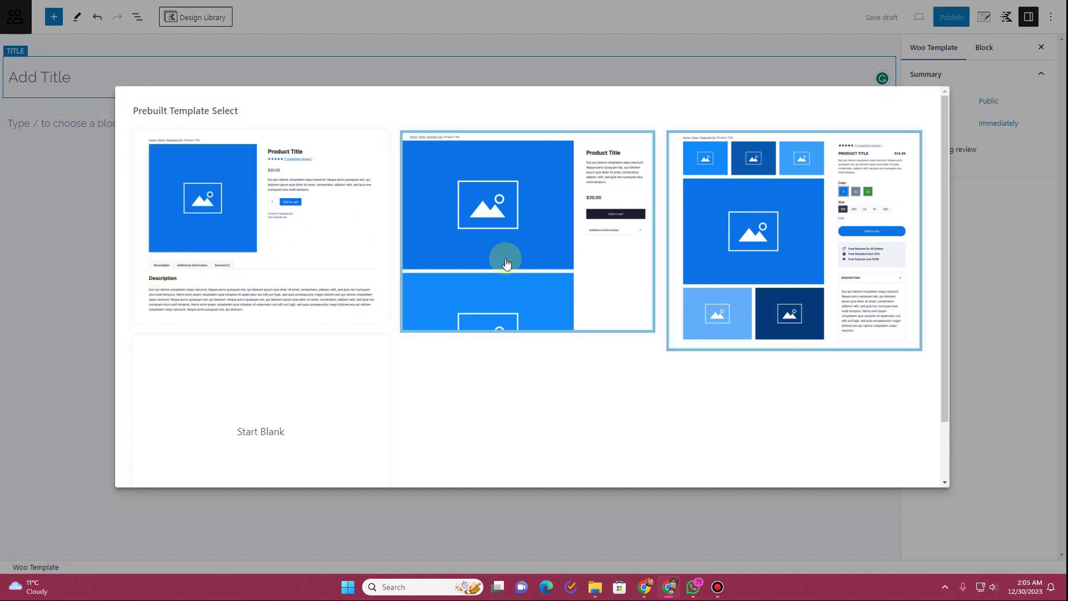
pyautogui.scroll(-1, 265, 278)
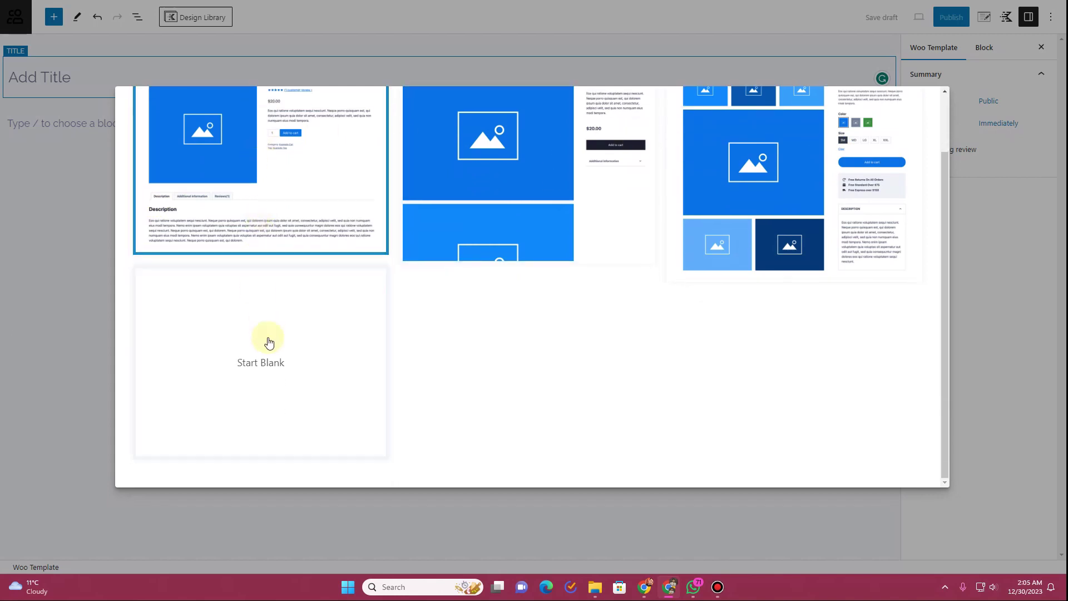
pyautogui.click(281, 371)
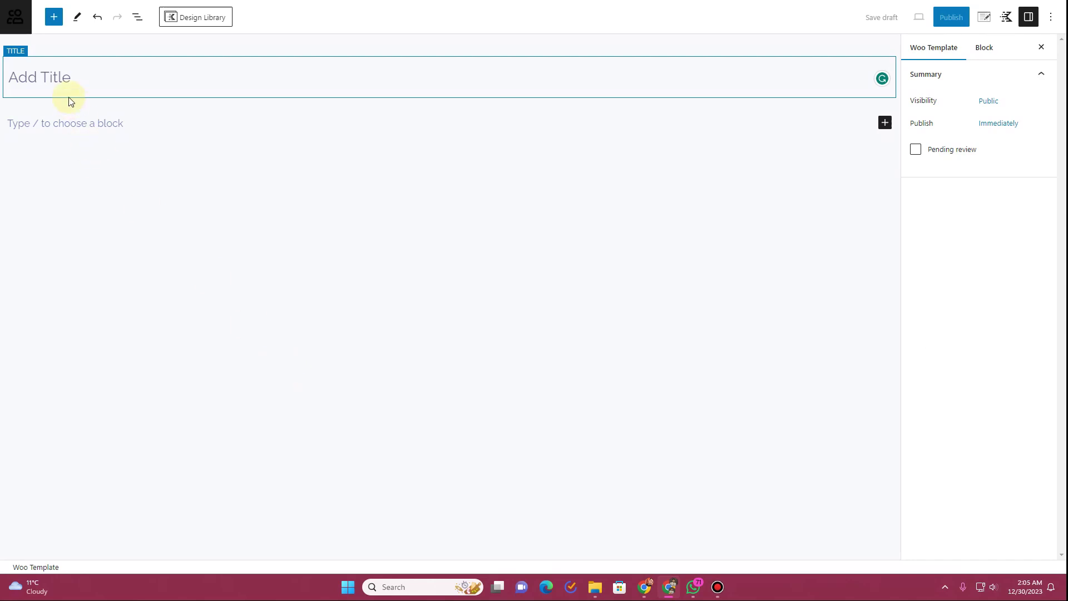
# - Title the template 'Product Single Template' and insert a one-column Row Layout via /row
pyautogui.write('Product Single Template')
pyautogui.click(220, 128)
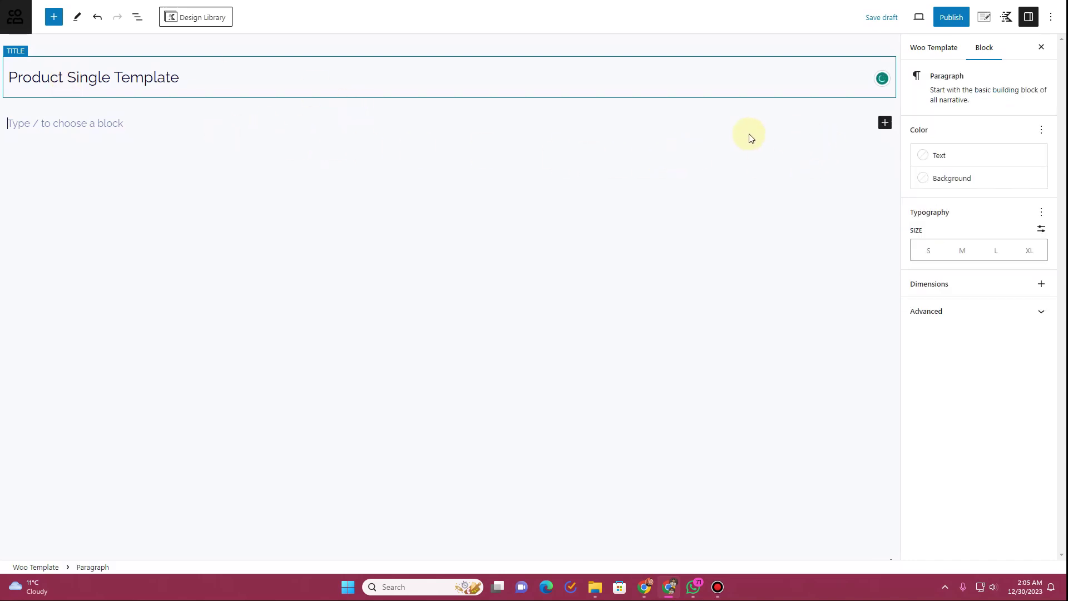
pyautogui.write('/row')
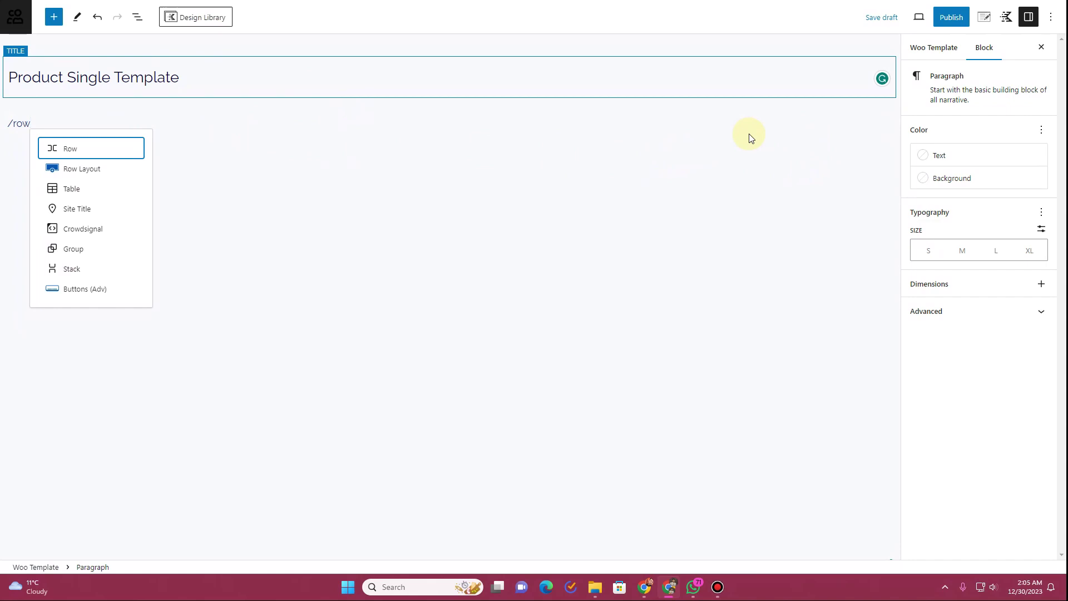
pyautogui.press('Down')
pyautogui.press('Return')
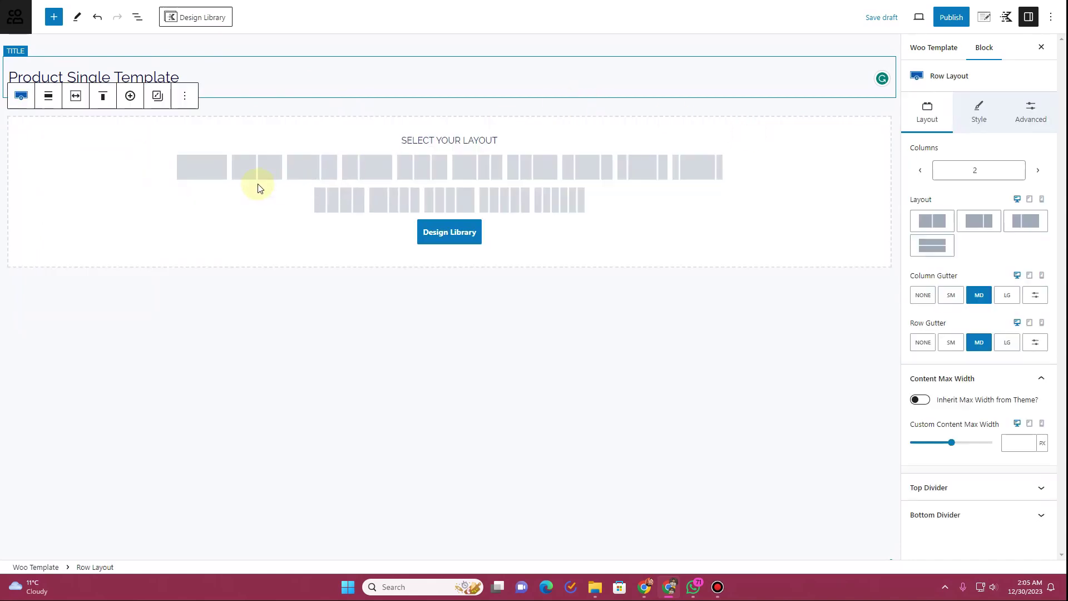
pyautogui.click(201, 175)
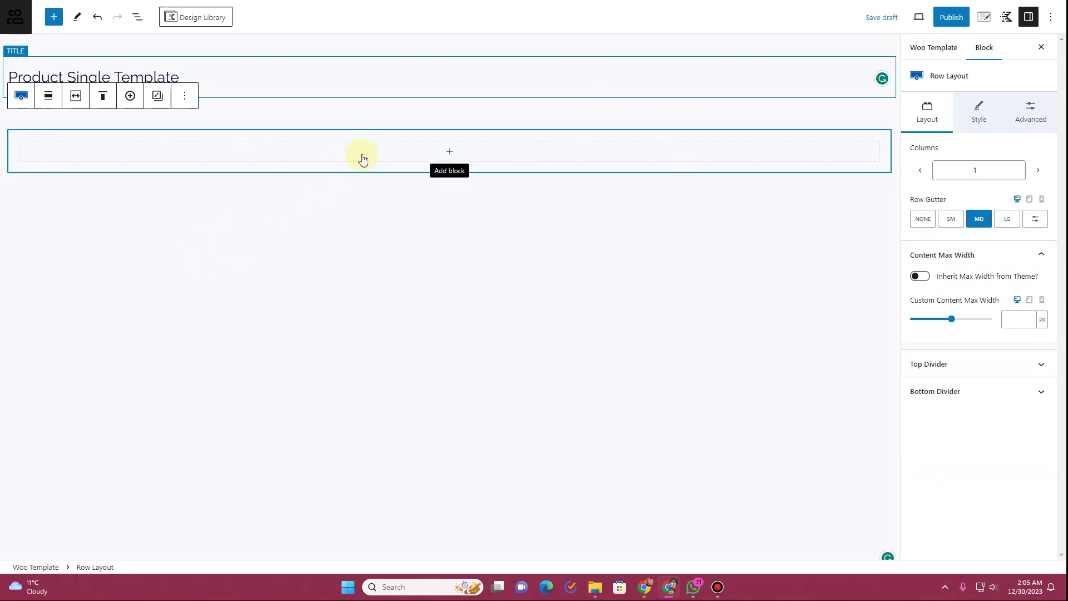
# - Set the row's inner width to the theme's content width and align it wide width
pyautogui.click(53, 18)
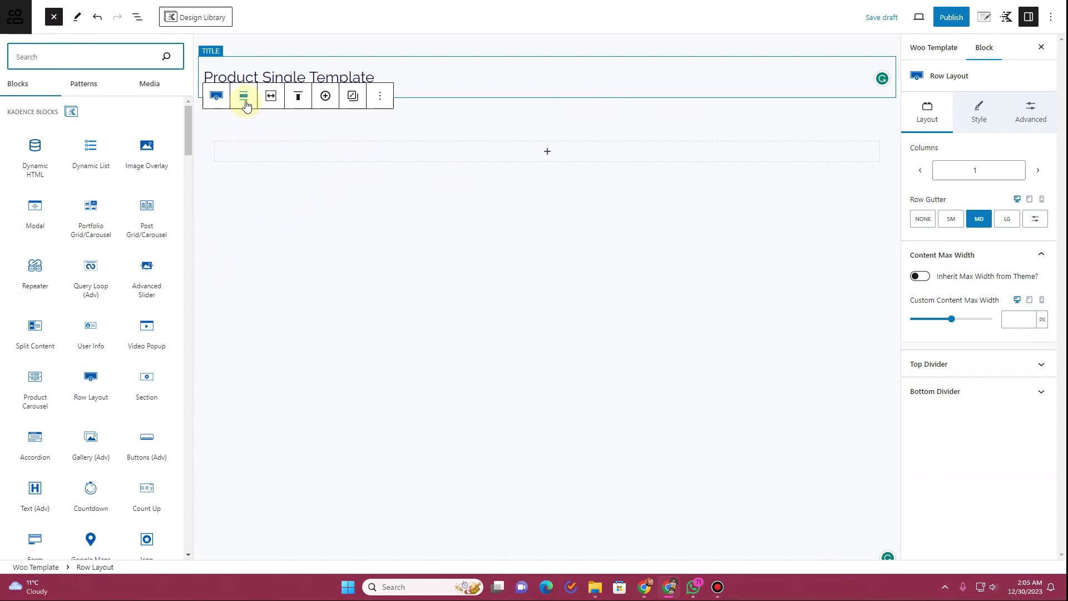
pyautogui.click(247, 106)
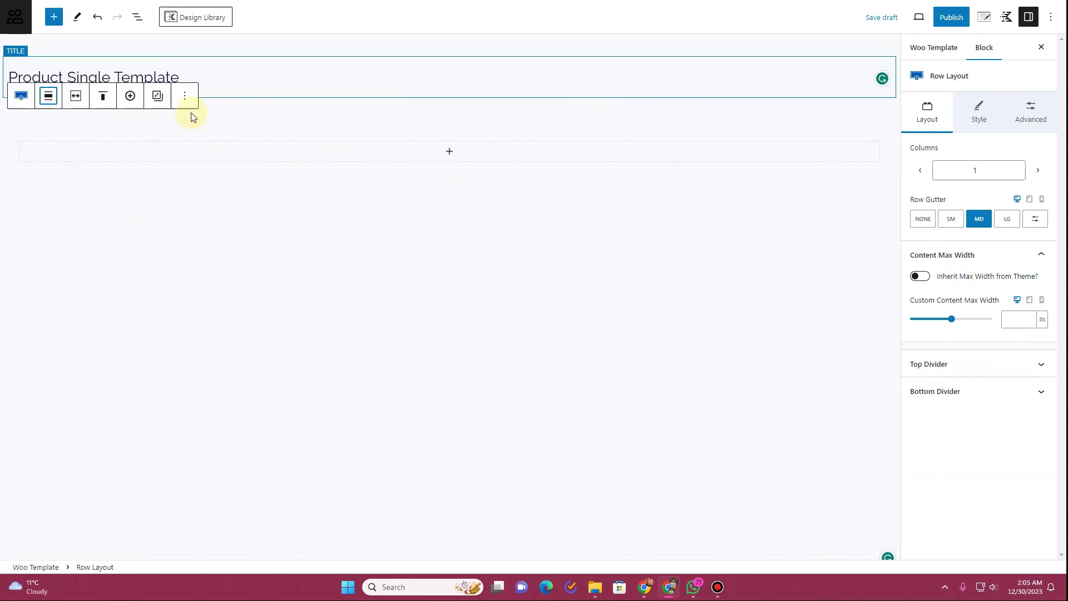
pyautogui.click(76, 97)
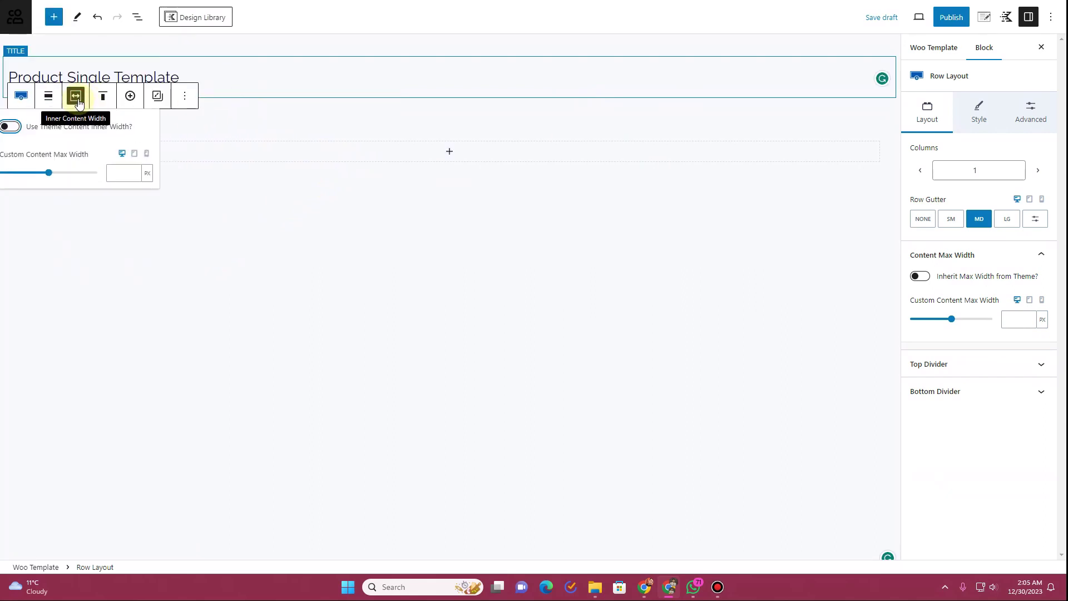
pyautogui.click(11, 127)
pyautogui.click(79, 198)
pyautogui.click(139, 132)
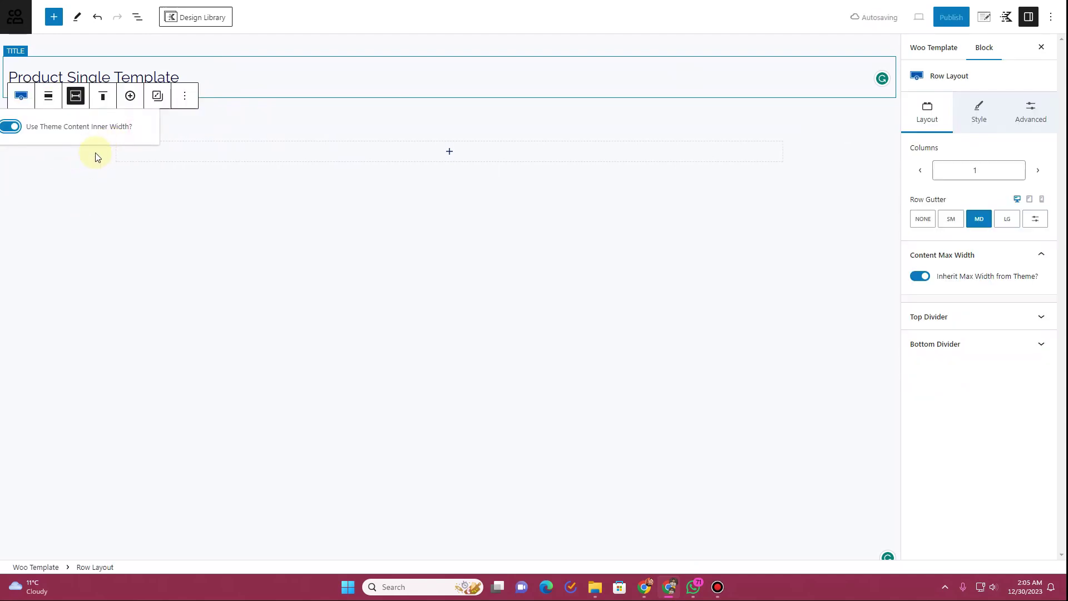
pyautogui.click(47, 99)
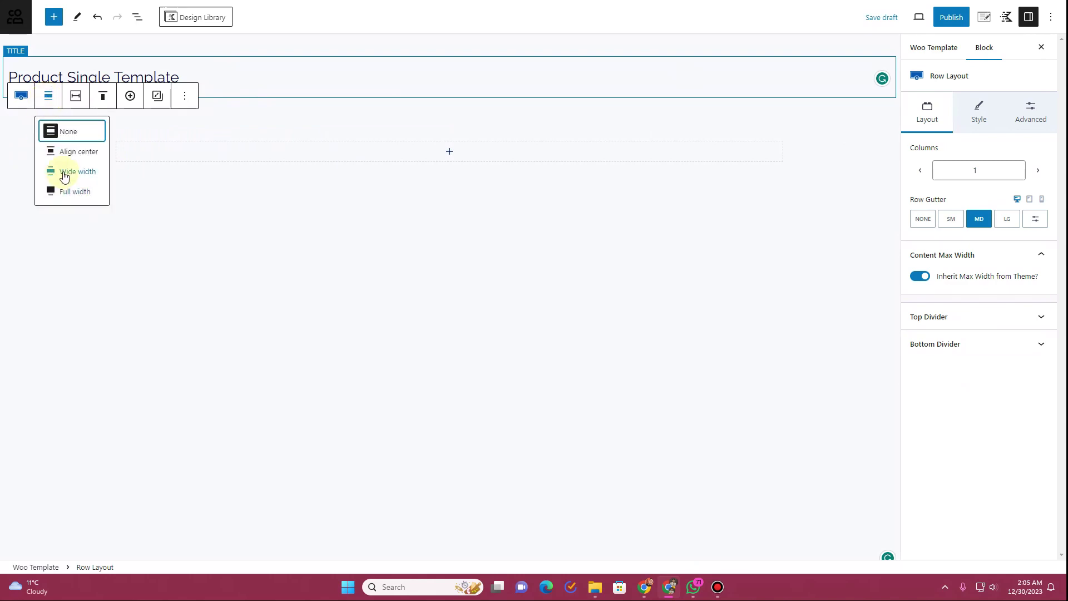
pyautogui.click(64, 175)
# - Drag a Section block into the row layout
pyautogui.click(143, 212)
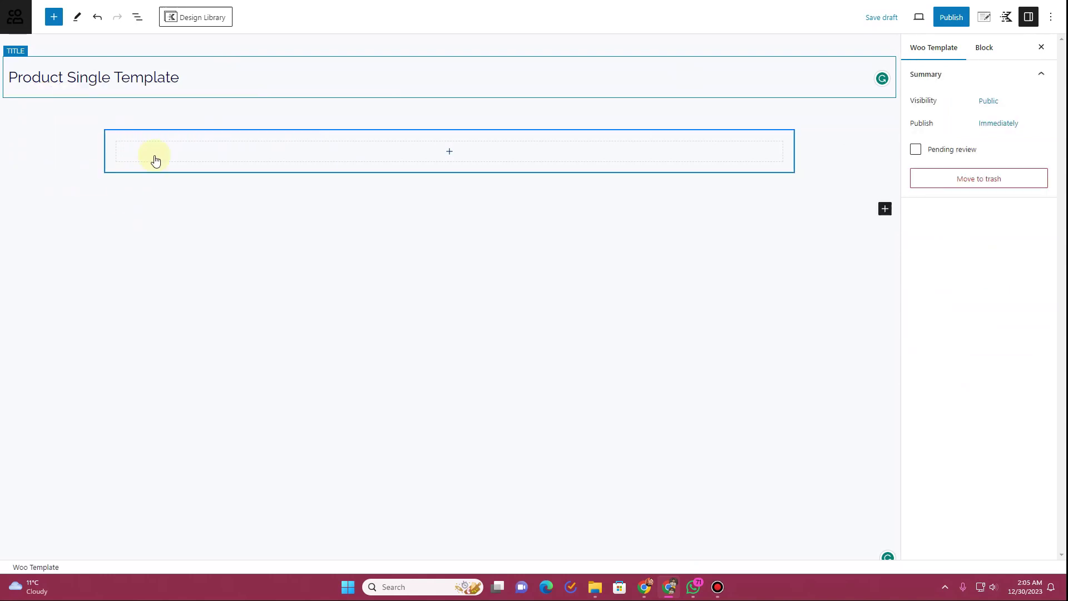
pyautogui.click(54, 17)
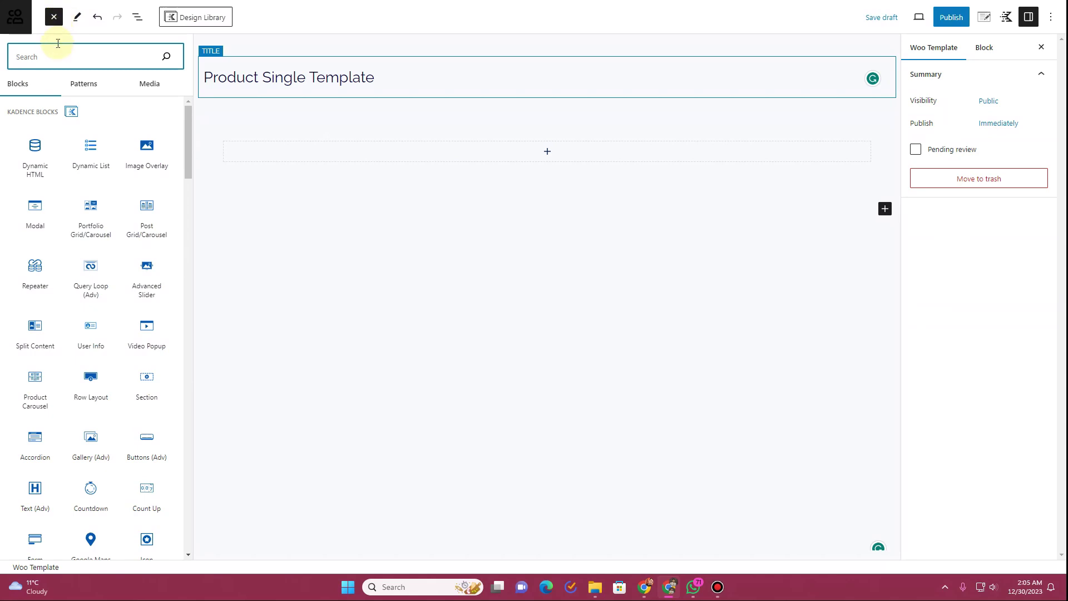
pyautogui.write('sec')
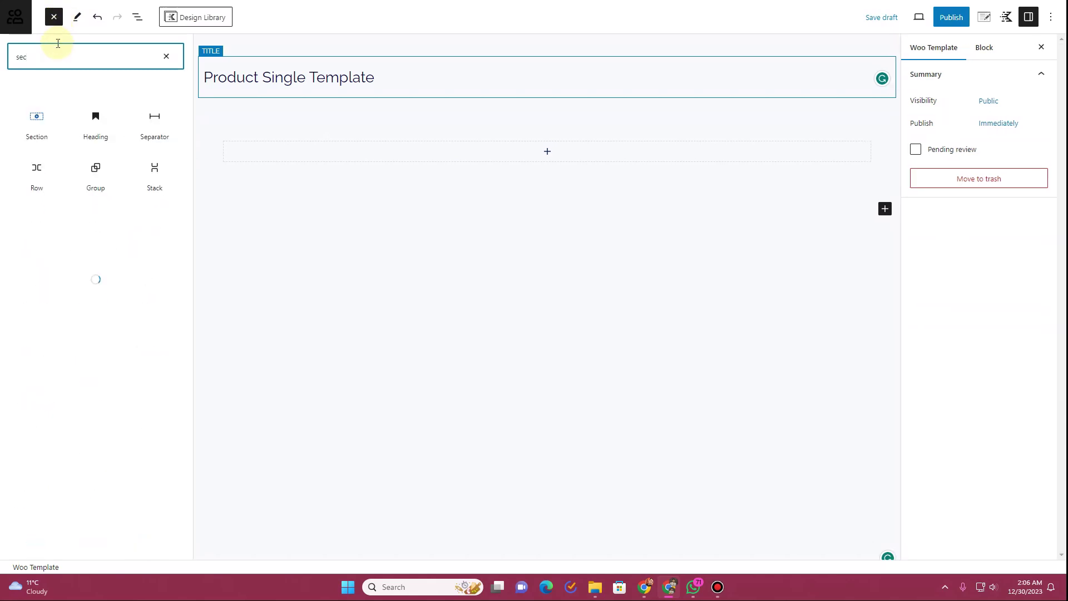
pyautogui.moveTo(34, 123)
pyautogui.moveTo(34, 124); pyautogui.dragTo(463, 150)
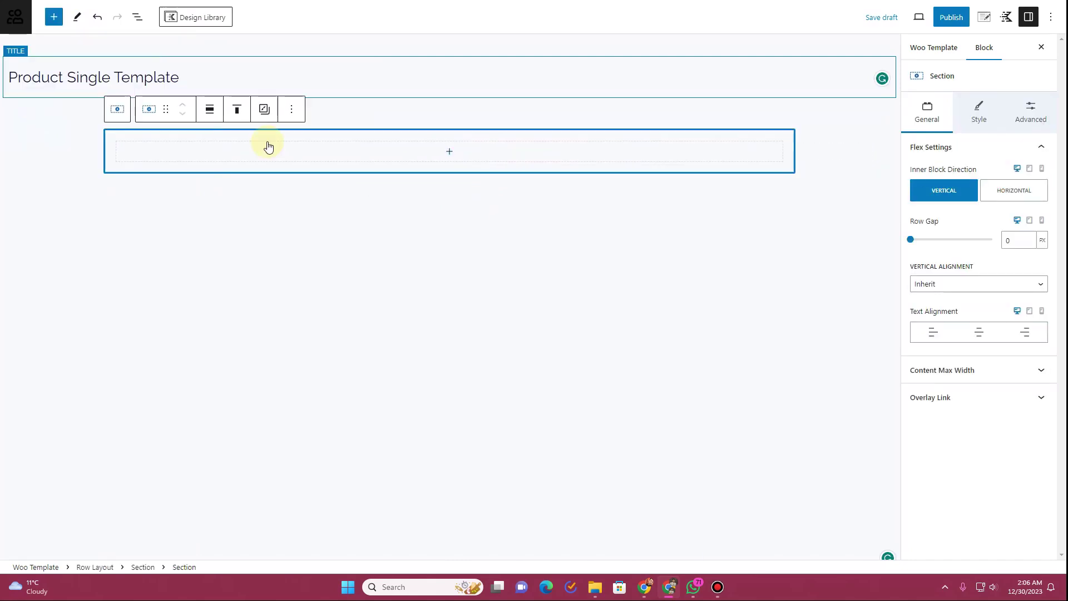
# - Duplicate the inner Section and set the parent's inner block direction to Horizontal
pyautogui.click(137, 17)
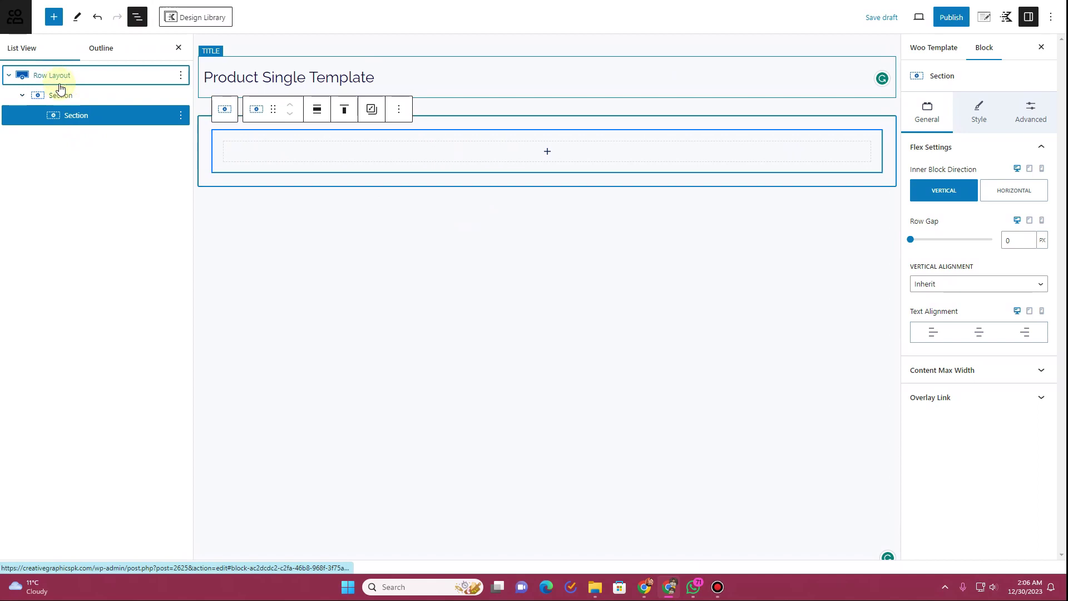
pyautogui.click(179, 118)
pyautogui.hotkey('ctrl', 'shift', 'd')
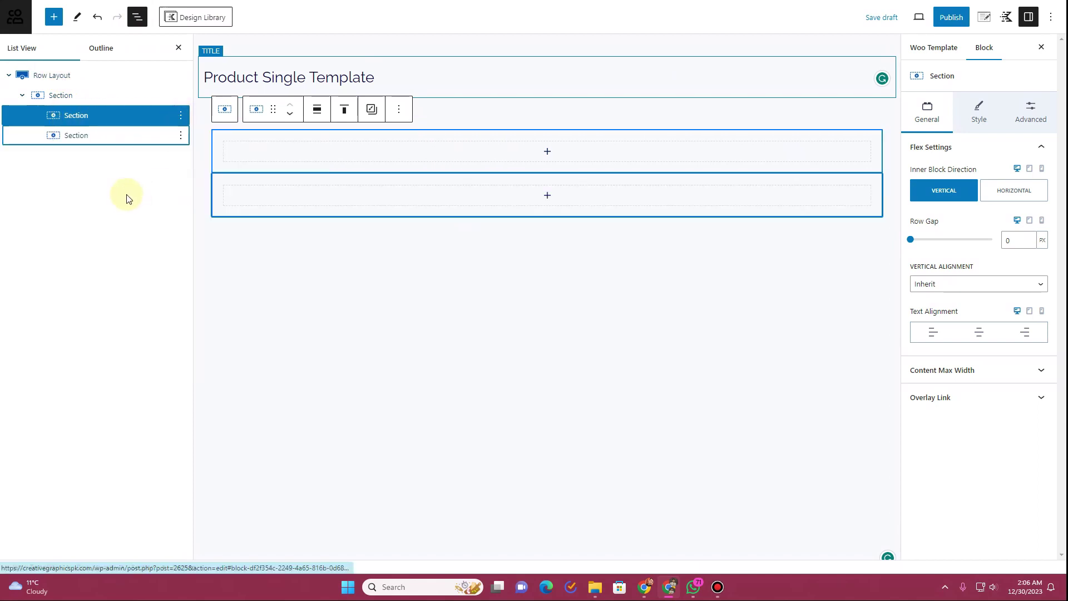
pyautogui.click(76, 99)
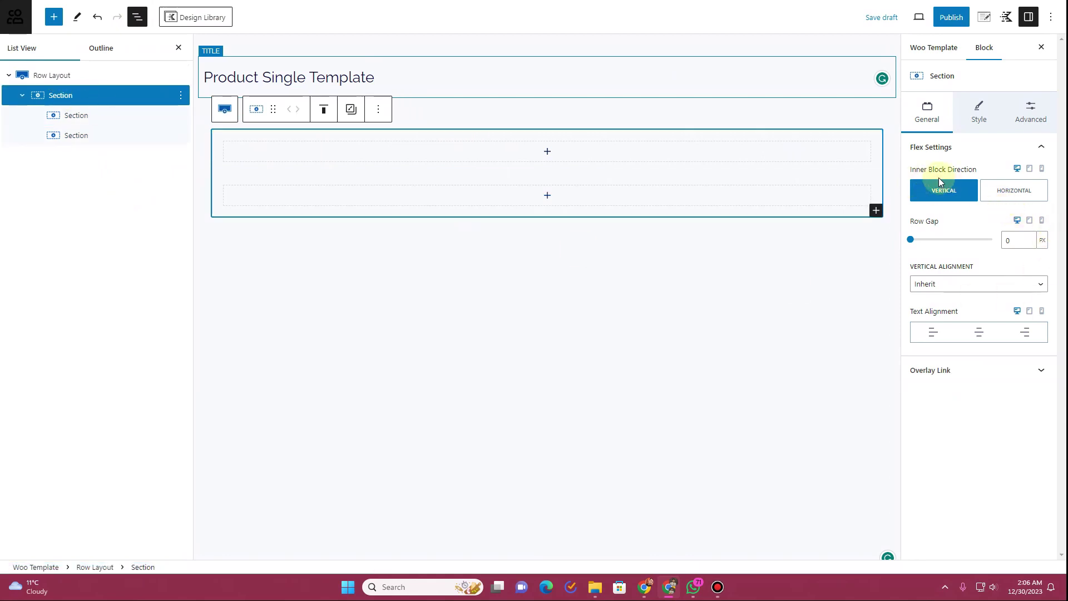
pyautogui.click(1021, 201)
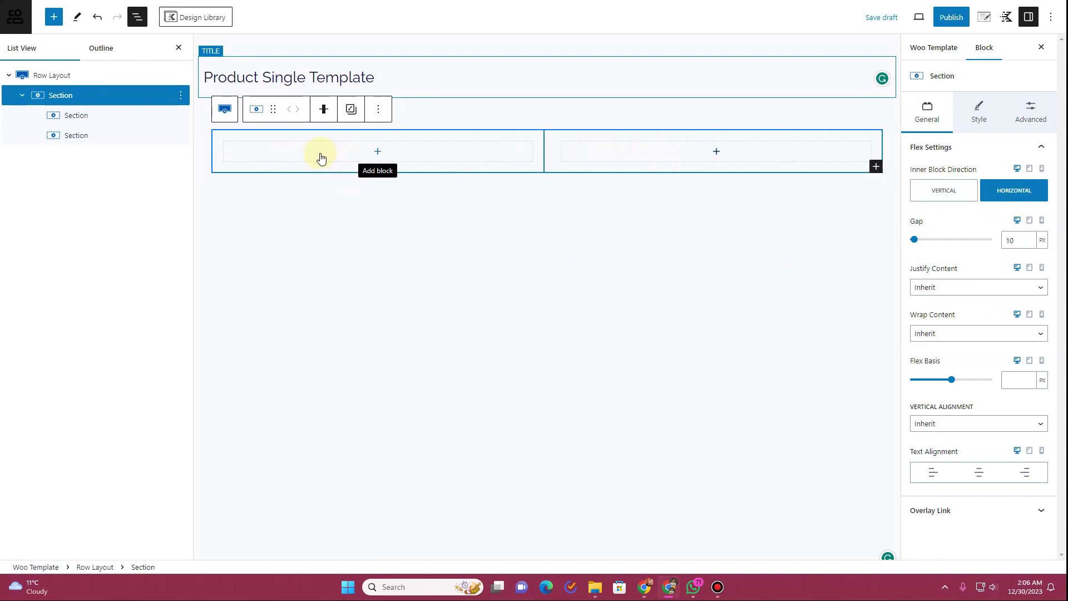
# - Turn on the section's box shadow and set its background colour to white FFFFFF
pyautogui.click(968, 114)
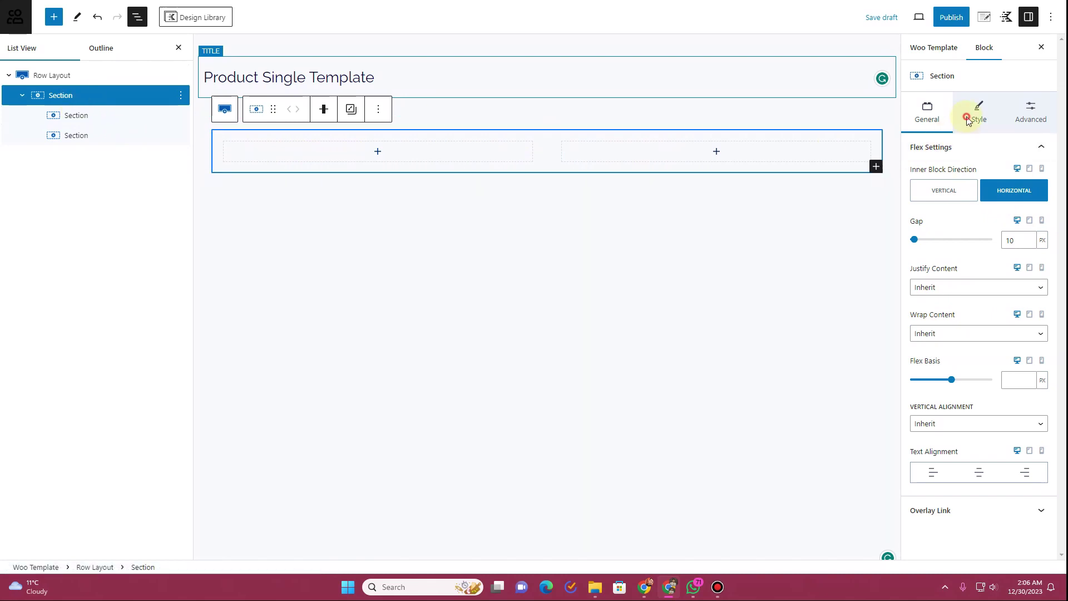
pyautogui.click(963, 413)
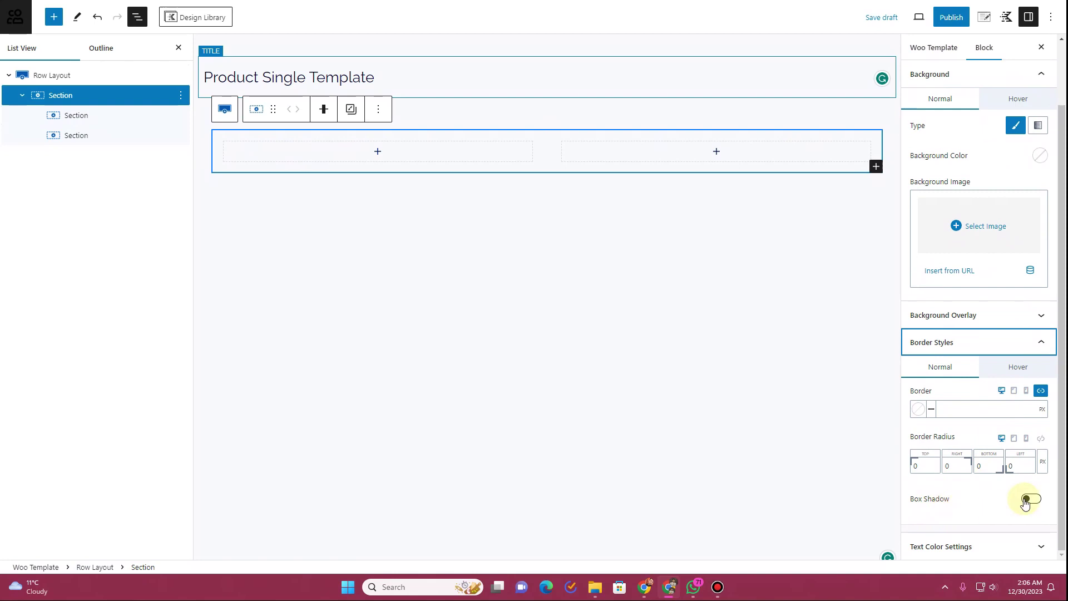
pyautogui.click(1033, 499)
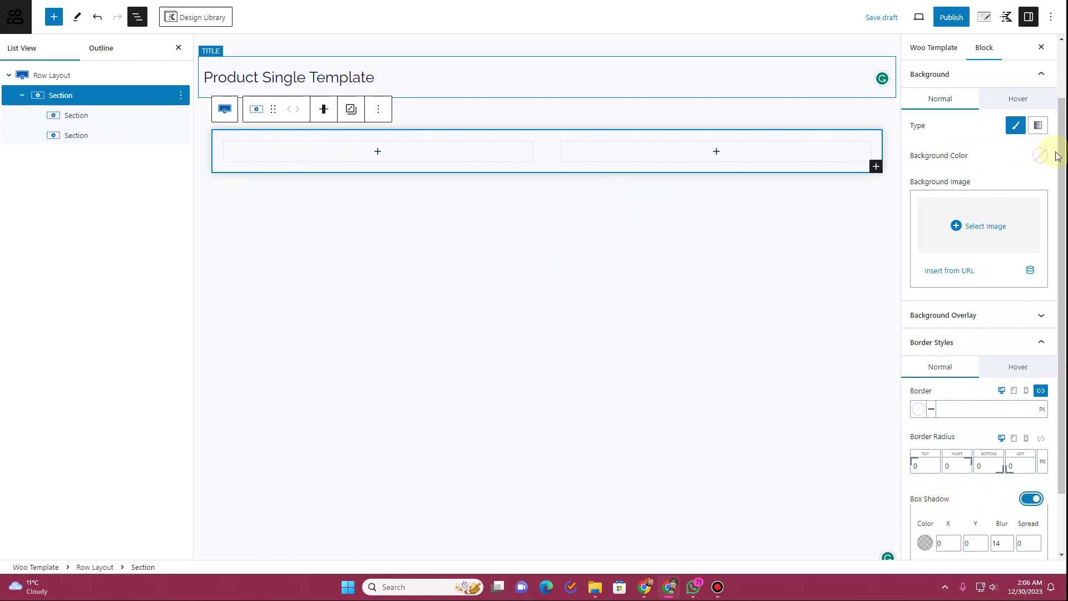
pyautogui.click(1039, 156)
pyautogui.moveTo(919, 189); pyautogui.dragTo(879, 165)
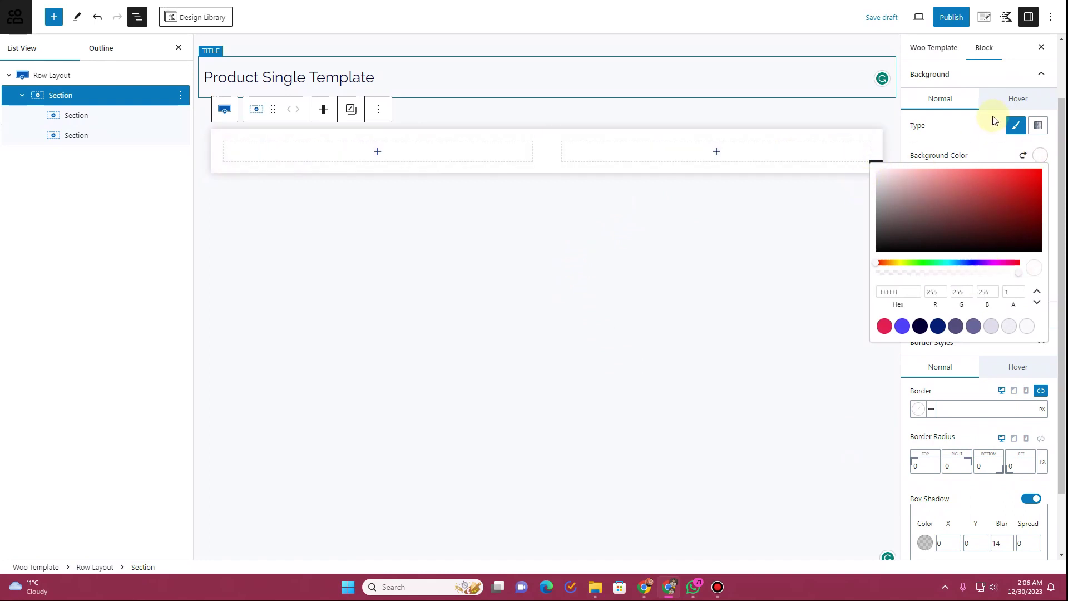
pyautogui.click(977, 130)
# - Link all four corners and set the section's border radius to 12 px
pyautogui.scroll(-1, 943, 415)
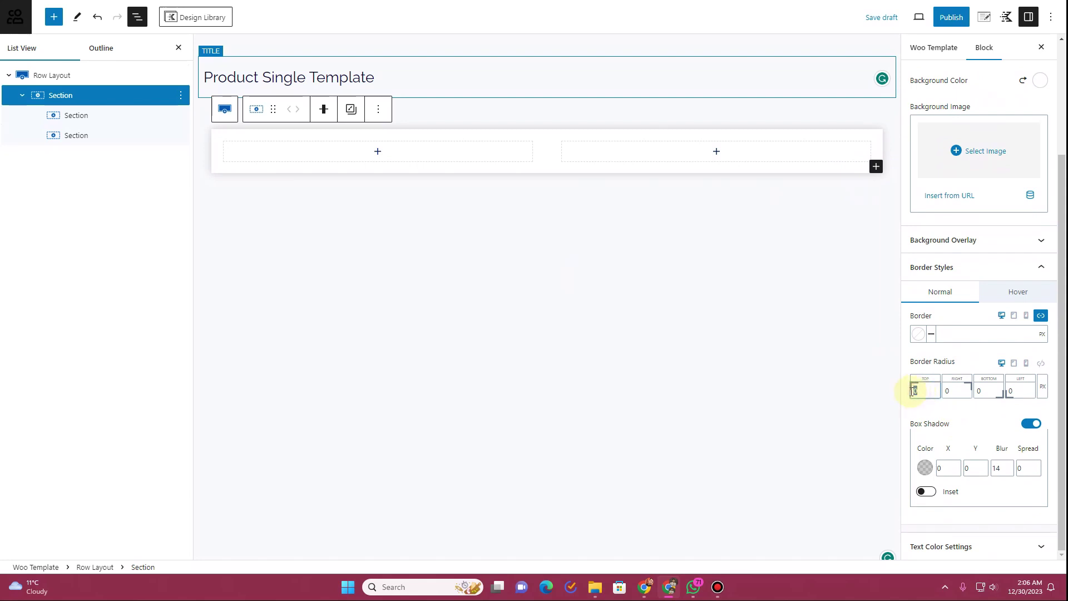
pyautogui.click(1041, 362)
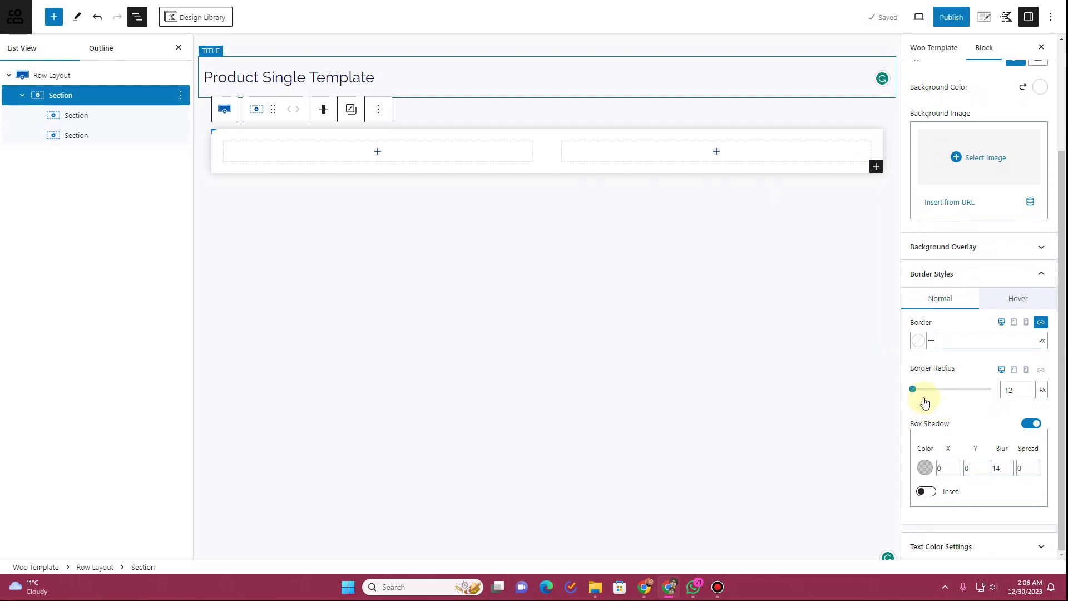
pyautogui.moveTo(915, 394)
pyautogui.mouseDown()
pyautogui.moveTo(977, 393)
pyautogui.moveTo(911, 393)
pyautogui.mouseUp()
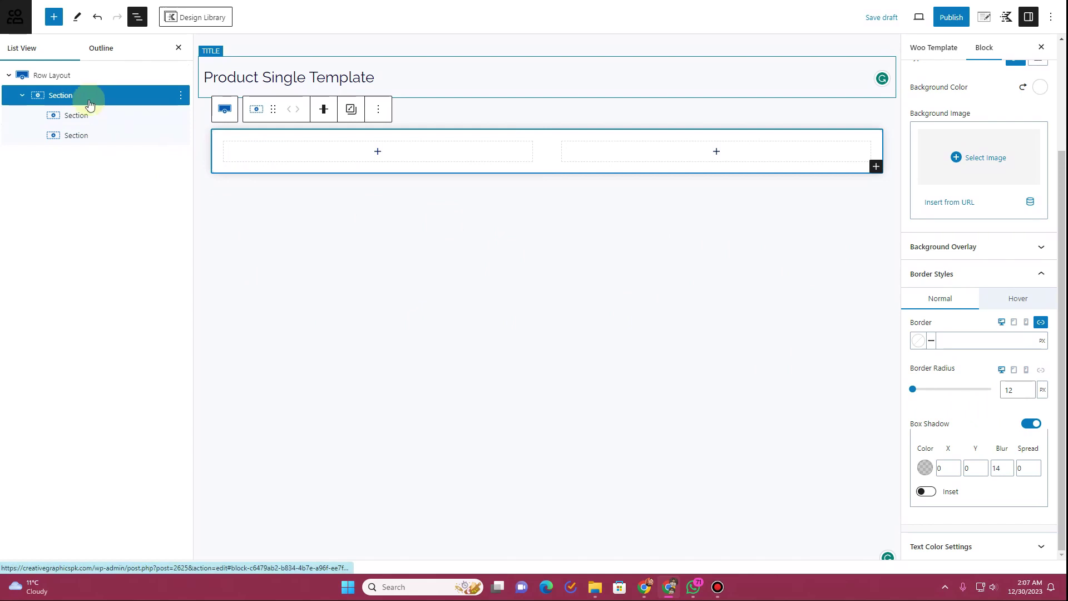
pyautogui.scroll(5, 954, 155)
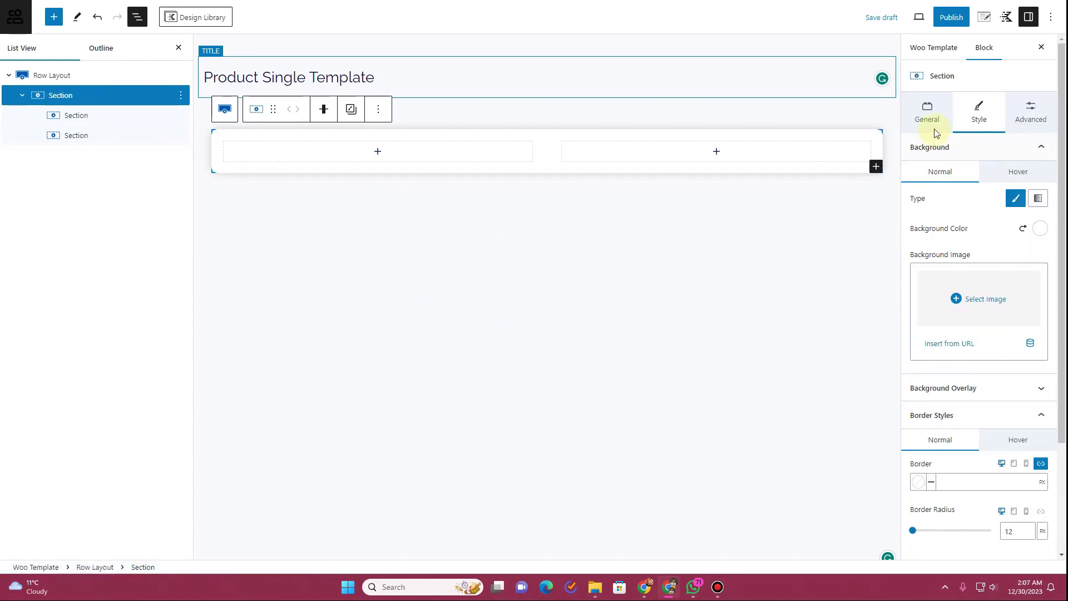
pyautogui.click(926, 111)
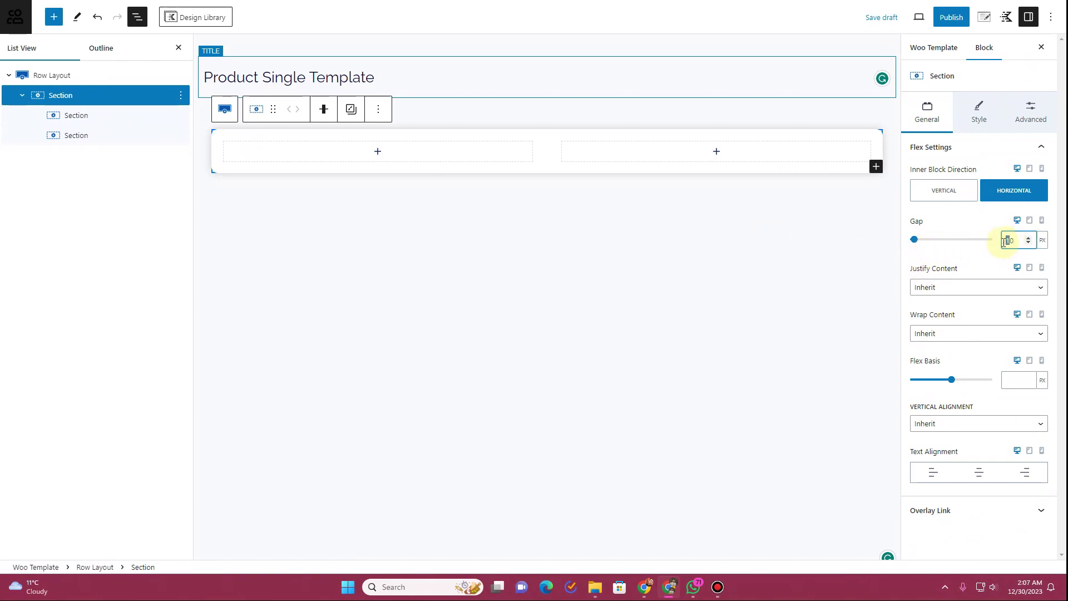
pyautogui.click(676, 284)
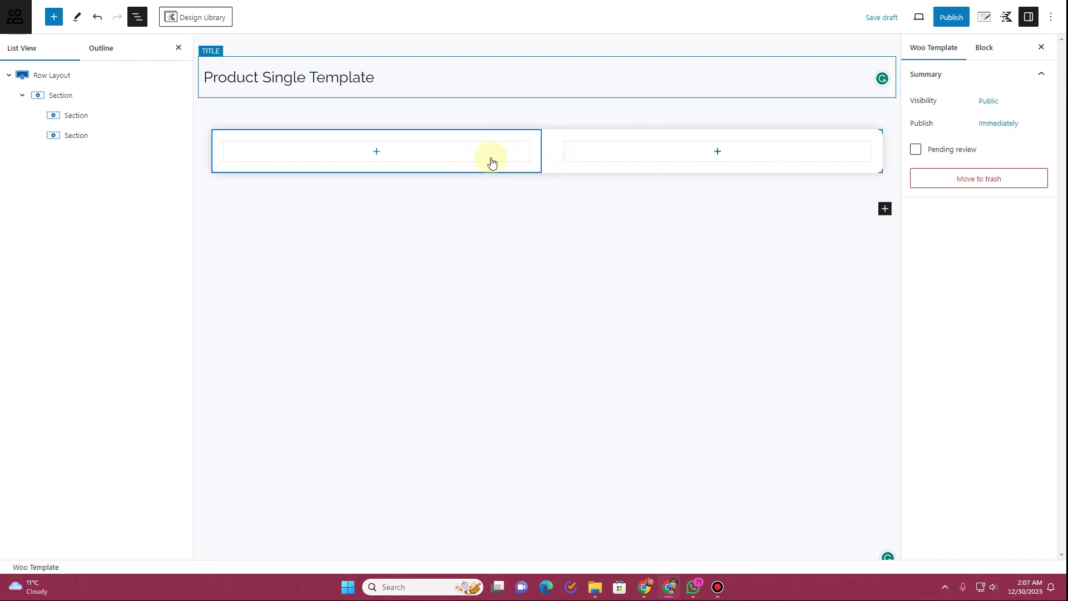
# - Place Product: Gallery in the left column with the Thumbnails Left layout
pyautogui.click(52, 19)
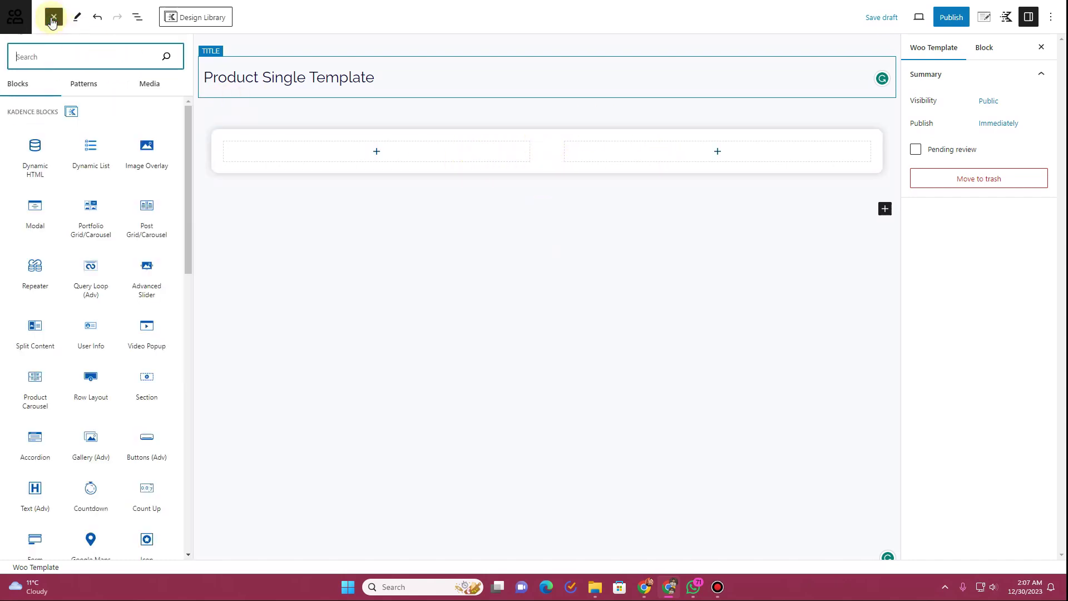
pyautogui.scroll(-9, 74, 142)
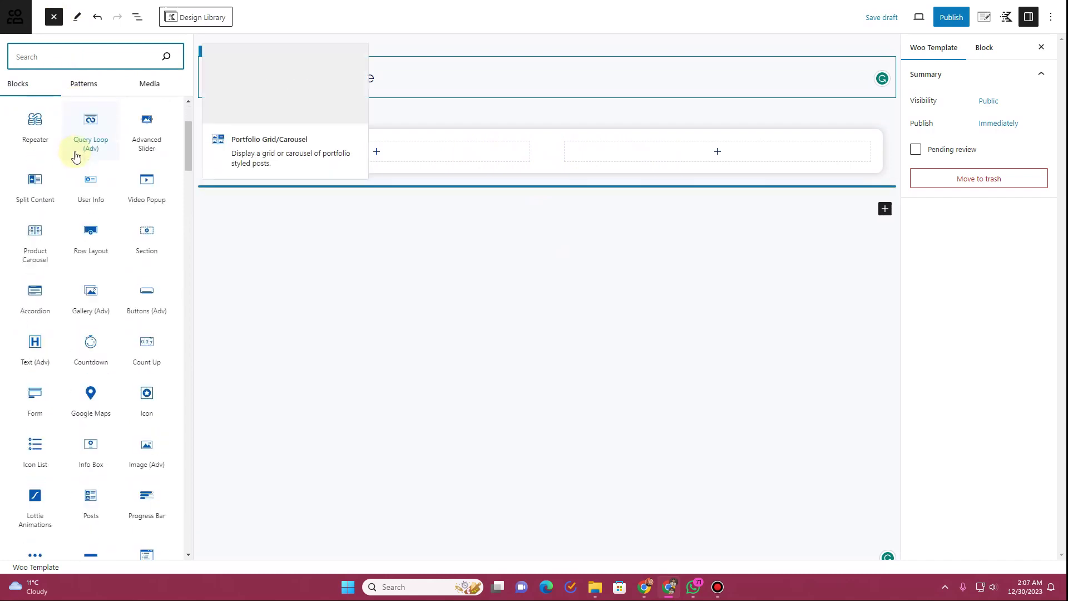
pyautogui.scroll(-2, 72, 158)
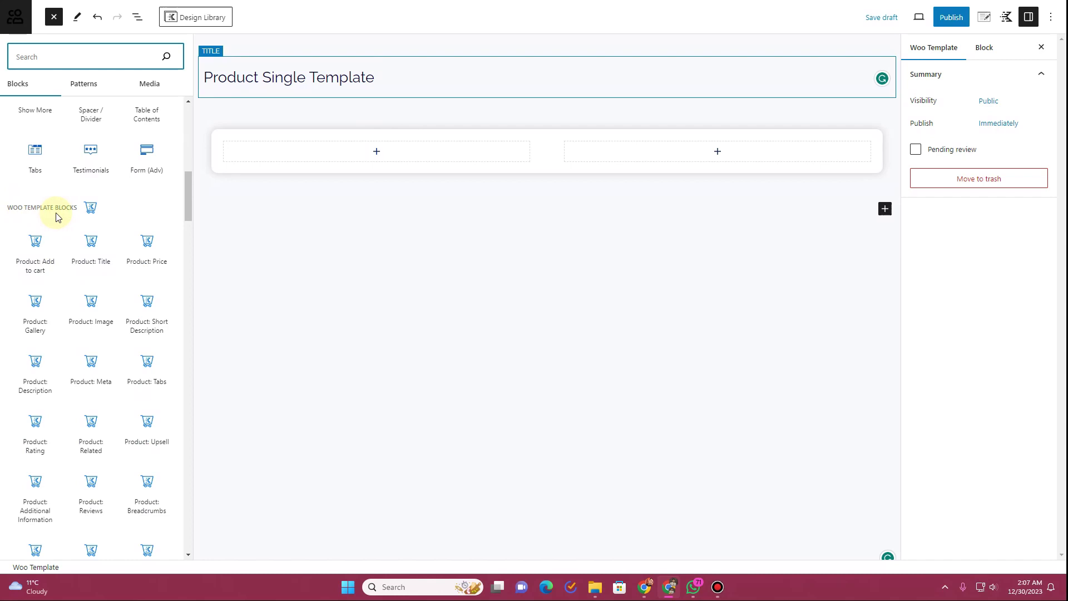
pyautogui.scroll(-3, 60, 239)
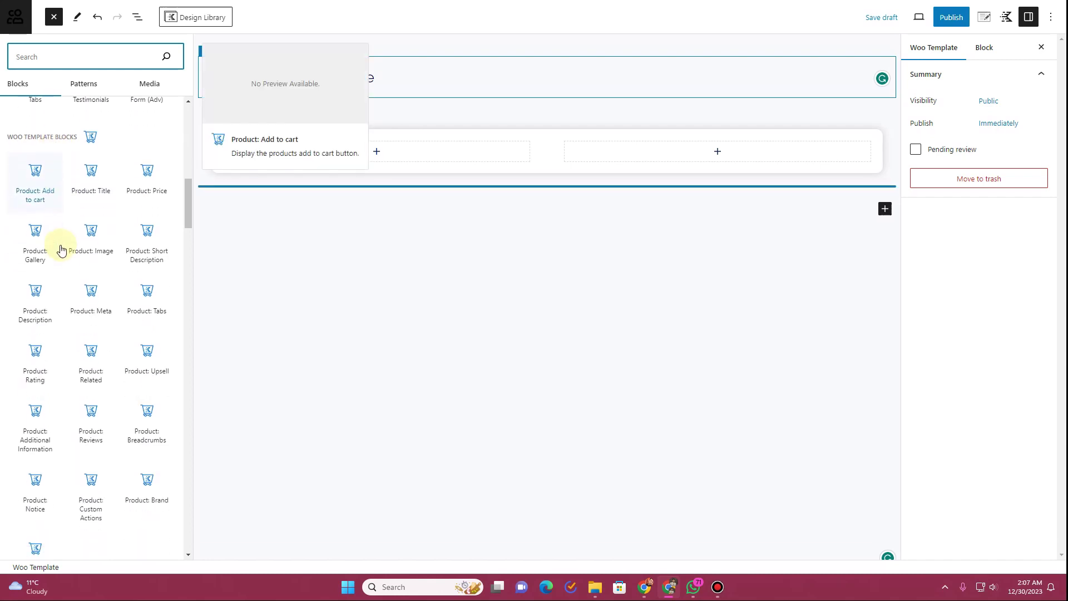
pyautogui.scroll(2, 123, 304)
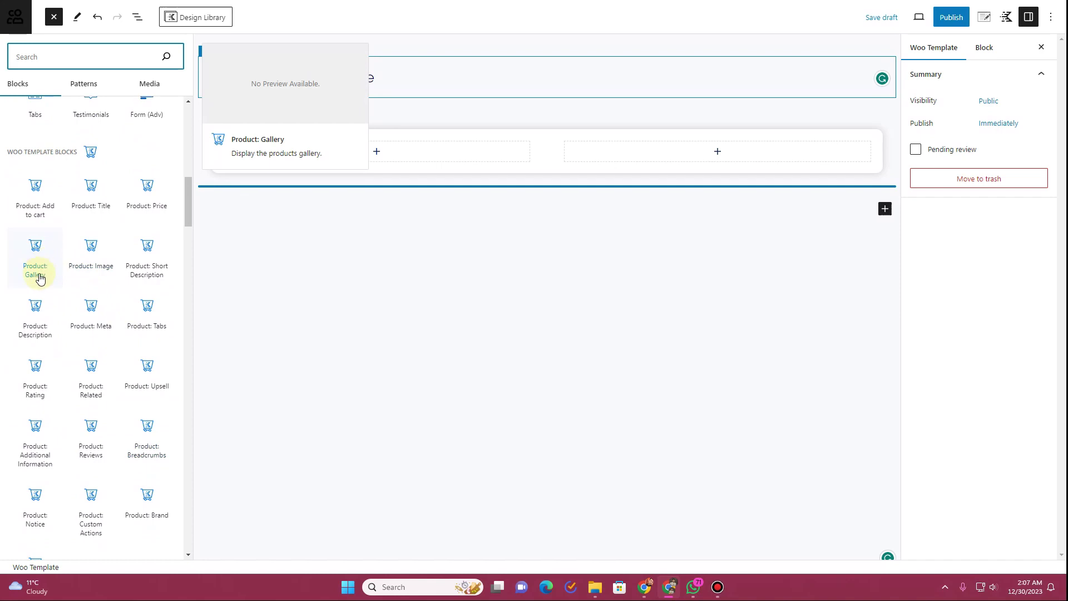
pyautogui.moveTo(37, 269); pyautogui.dragTo(389, 149)
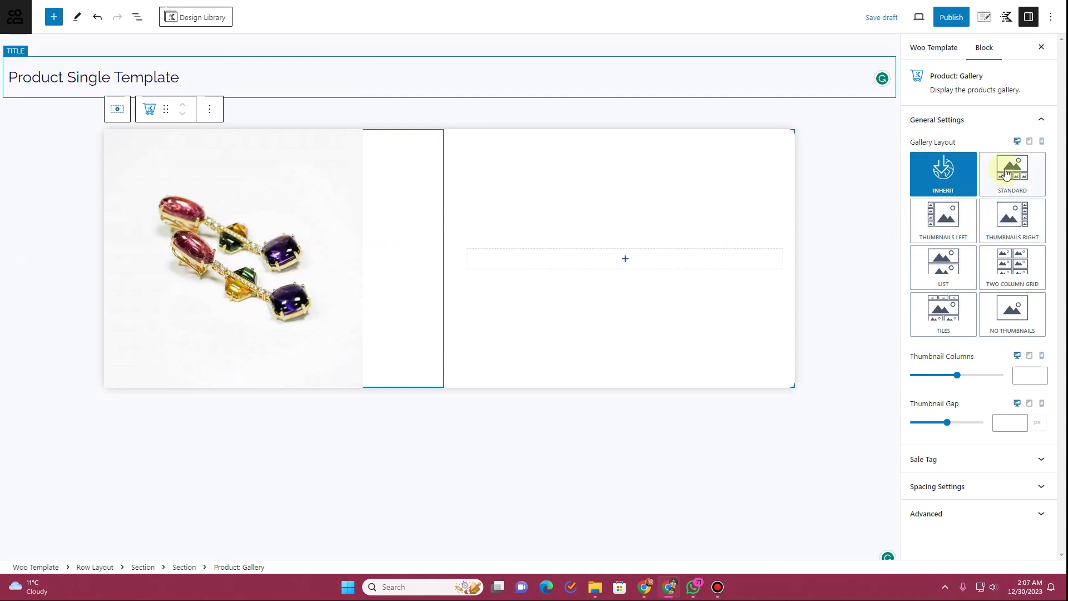
pyautogui.click(965, 223)
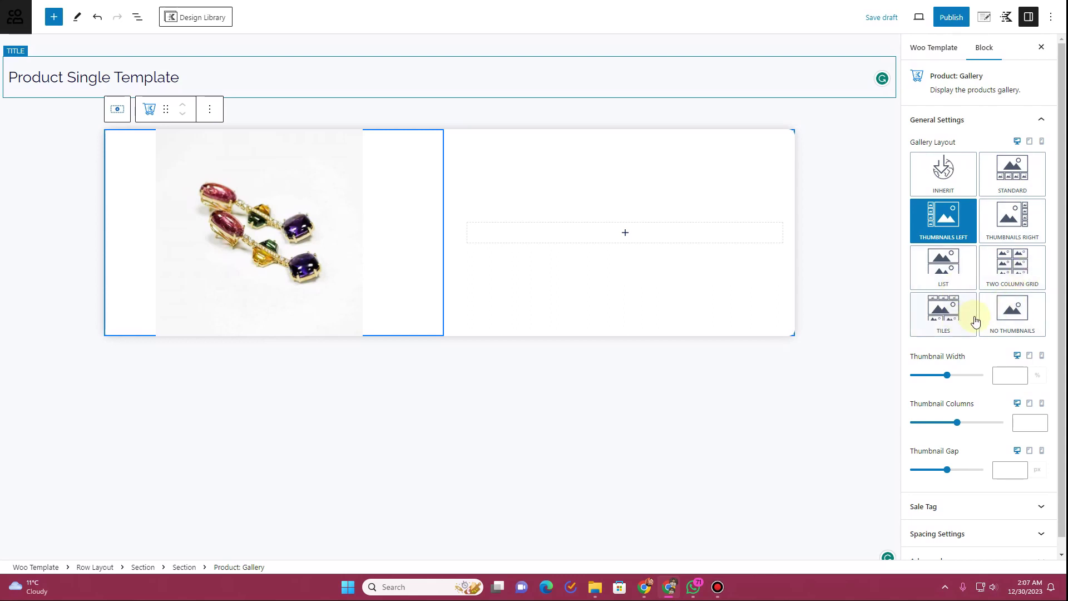
pyautogui.click(971, 240)
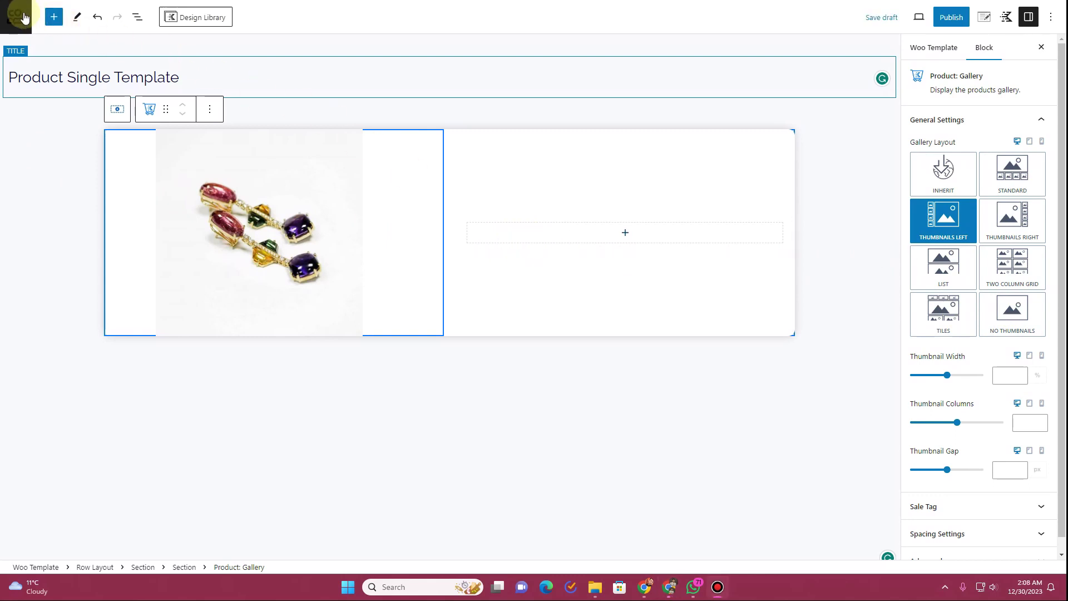
# - Add the Product: Title block to the right column
pyautogui.click(54, 16)
pyautogui.scroll(-1, 78, 289)
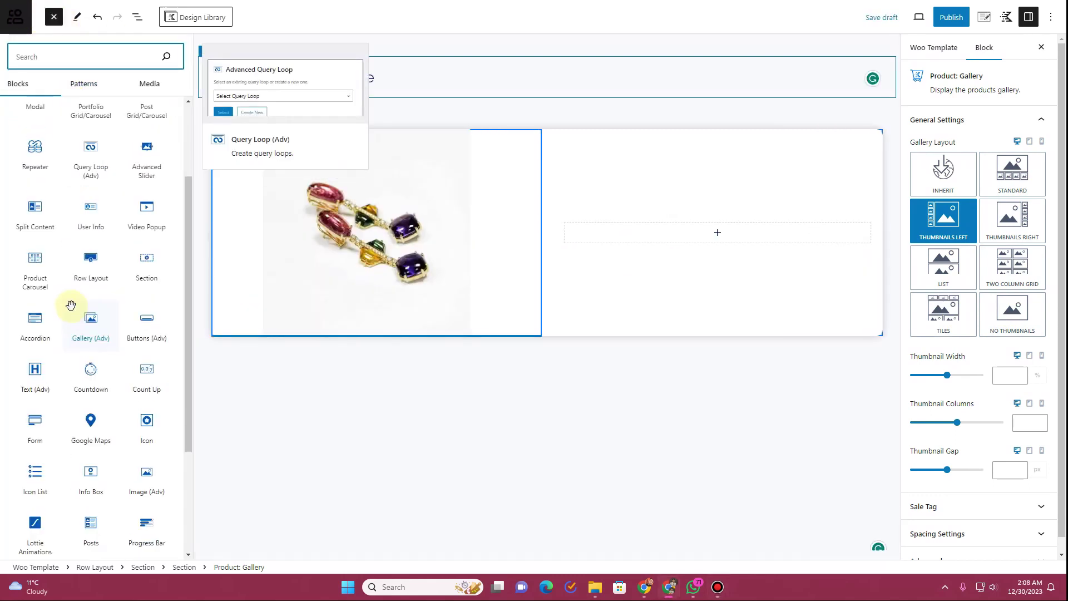
pyautogui.scroll(-8, 71, 305)
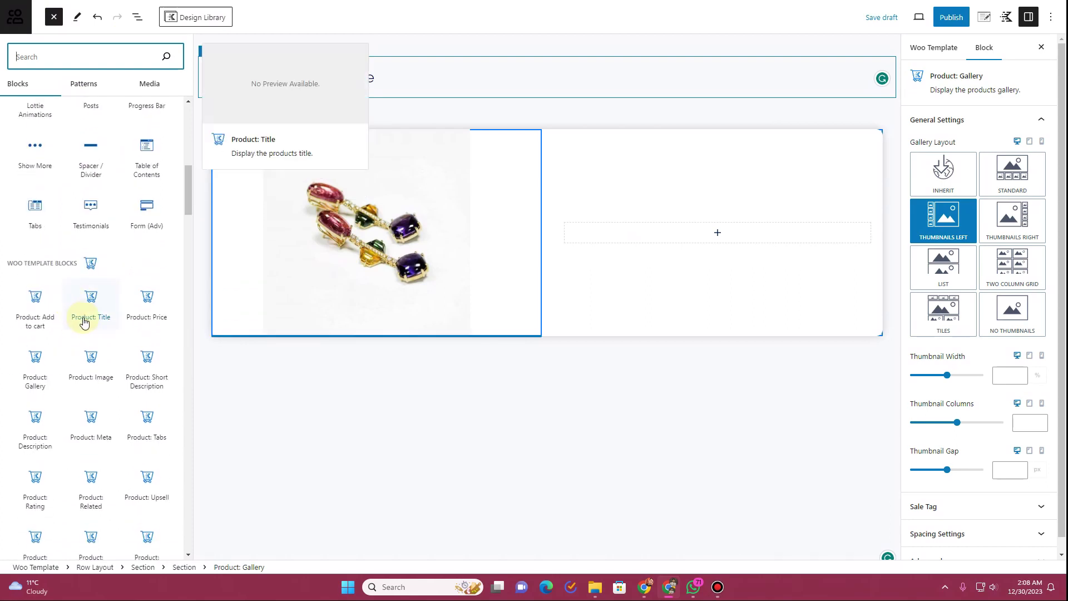
pyautogui.moveTo(83, 323); pyautogui.dragTo(673, 238)
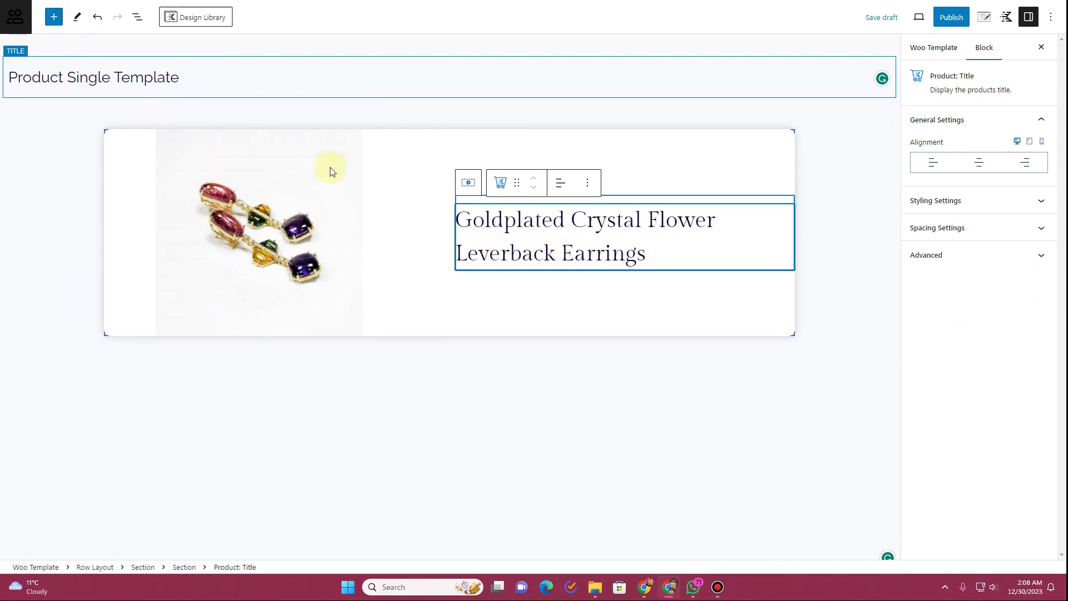
# - Add Product: Price ($349.00) beneath the title and scroll to further Woo Template Blocks
pyautogui.click(54, 17)
pyautogui.scroll(-10, 71, 334)
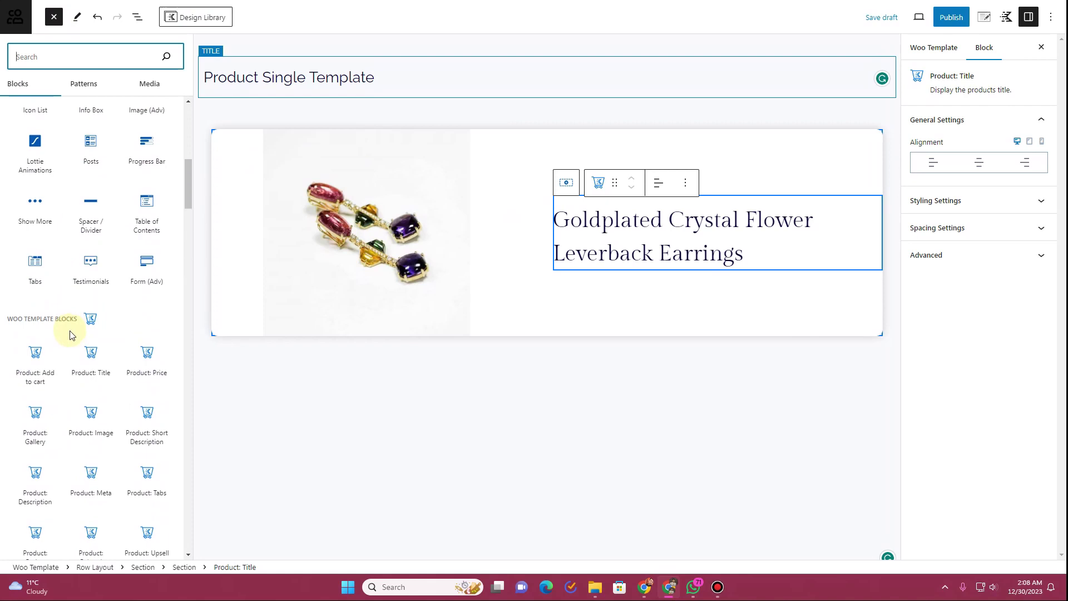
pyautogui.scroll(-1, 70, 334)
pyautogui.moveTo(129, 321)
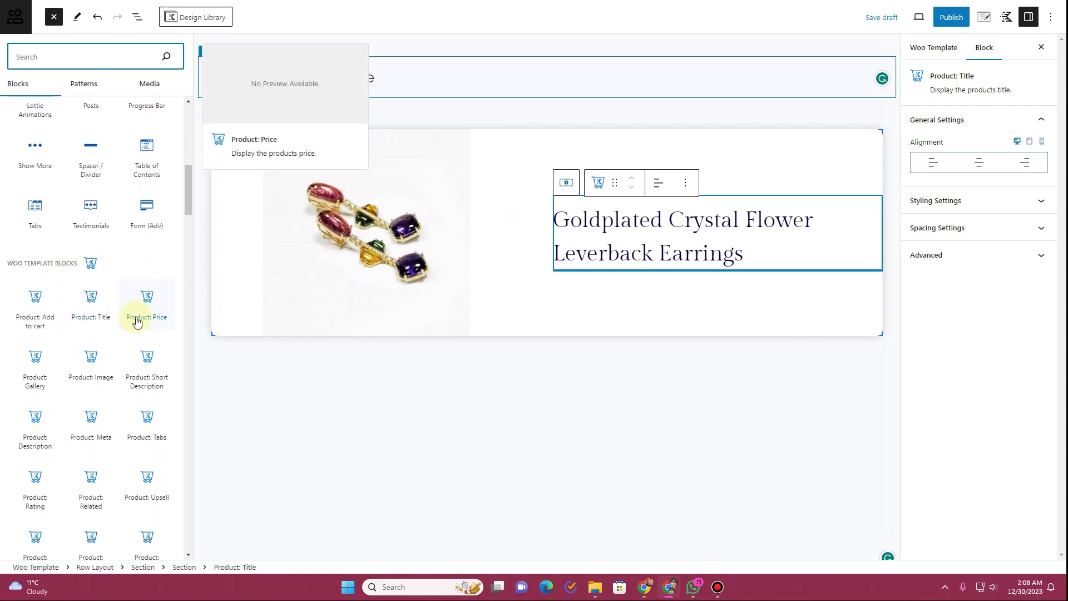
pyautogui.moveTo(137, 321); pyautogui.dragTo(641, 269)
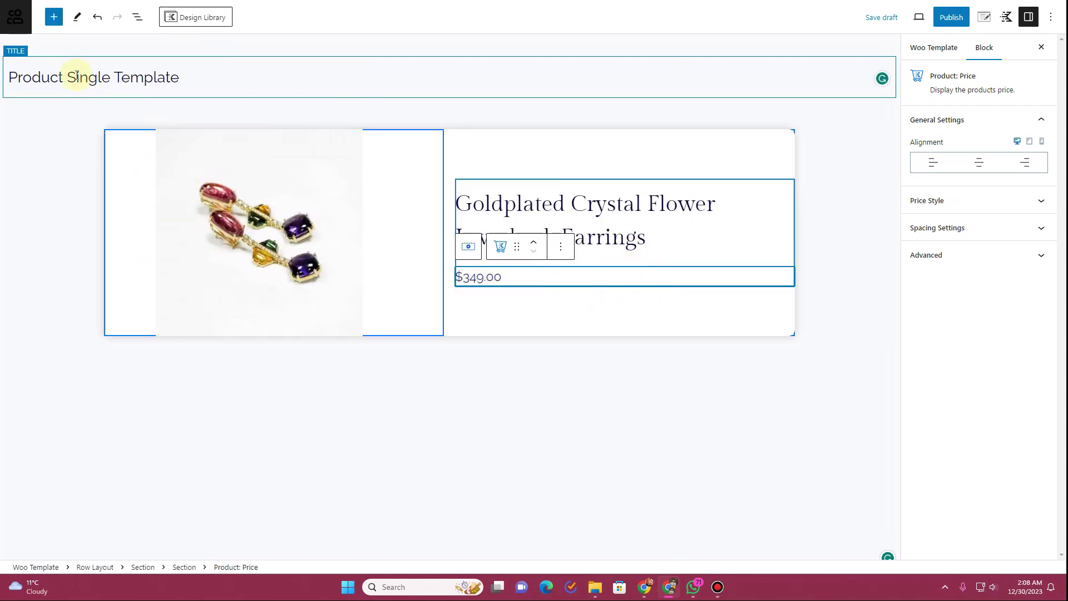
pyautogui.scroll(-9, 84, 286)
pyautogui.moveTo(77, 288)
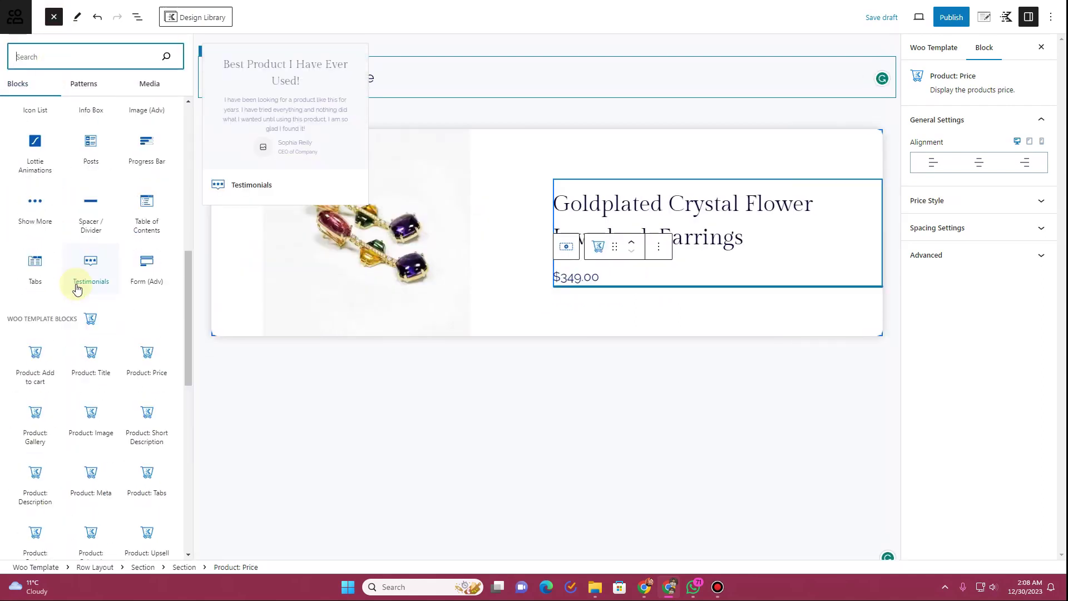
pyautogui.scroll(-1, 78, 288)
pyautogui.moveTo(56, 395)
pyautogui.moveTo(127, 390)
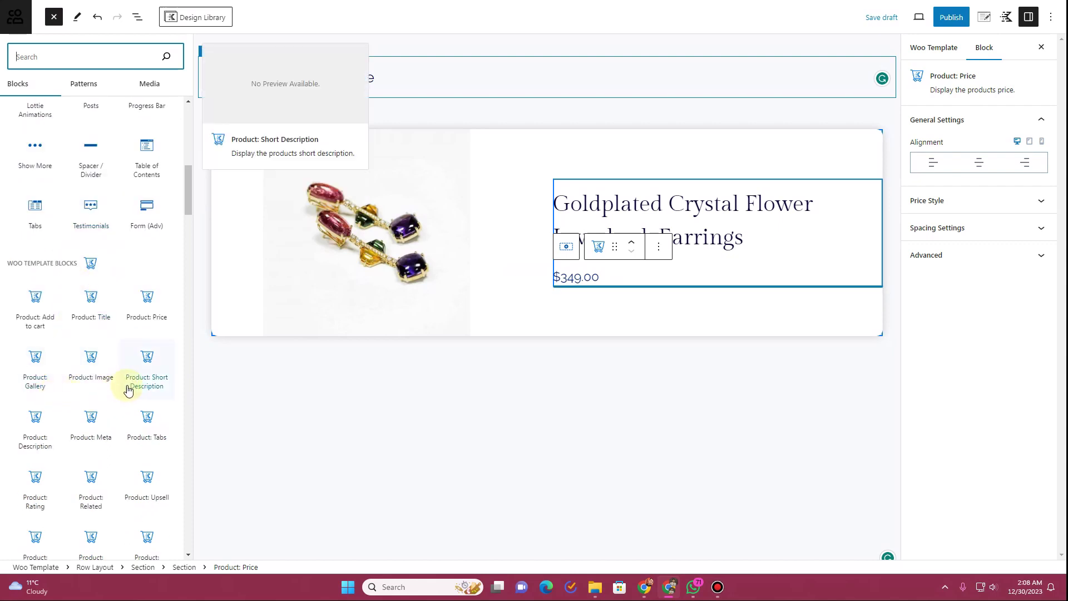
# - Add Product: Short Description between title and price, and Product: Meta under the title
pyautogui.moveTo(136, 384); pyautogui.dragTo(638, 289)
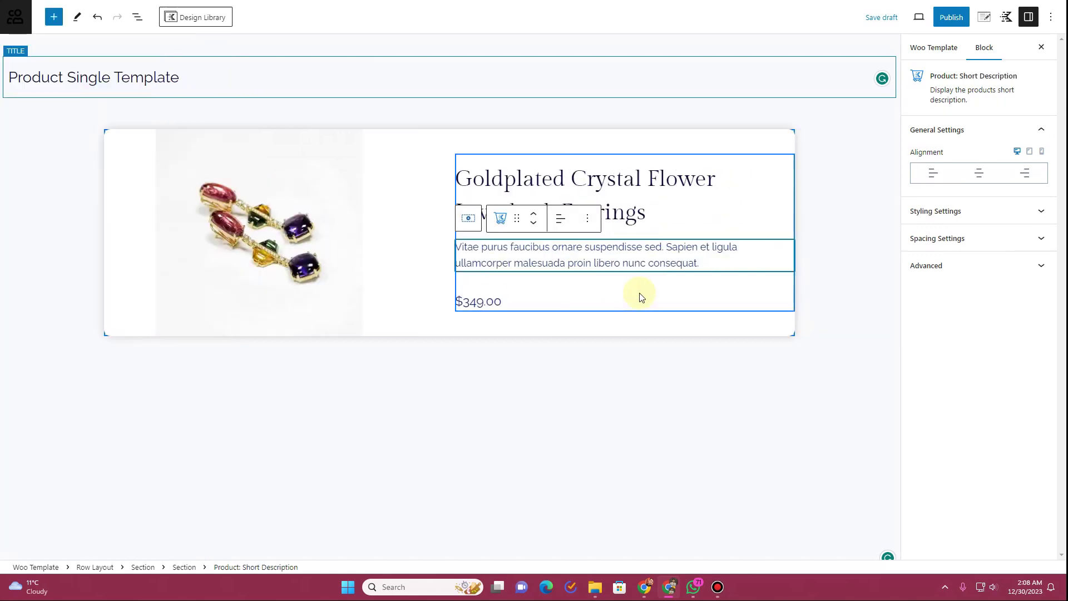
pyautogui.click(49, 24)
pyautogui.scroll(-8, 84, 333)
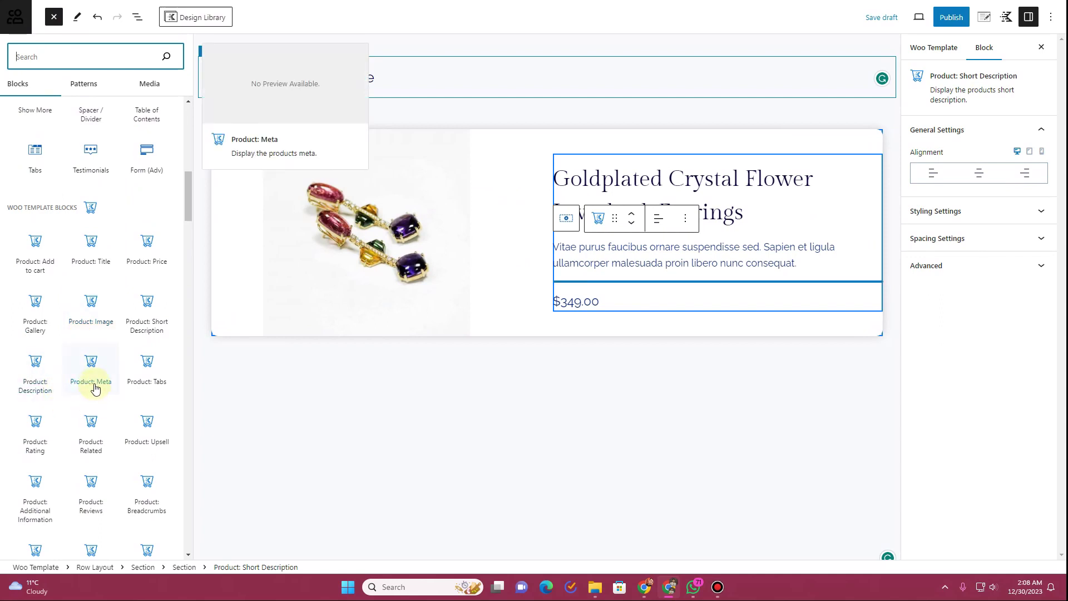
pyautogui.moveTo(94, 387); pyautogui.dragTo(673, 214)
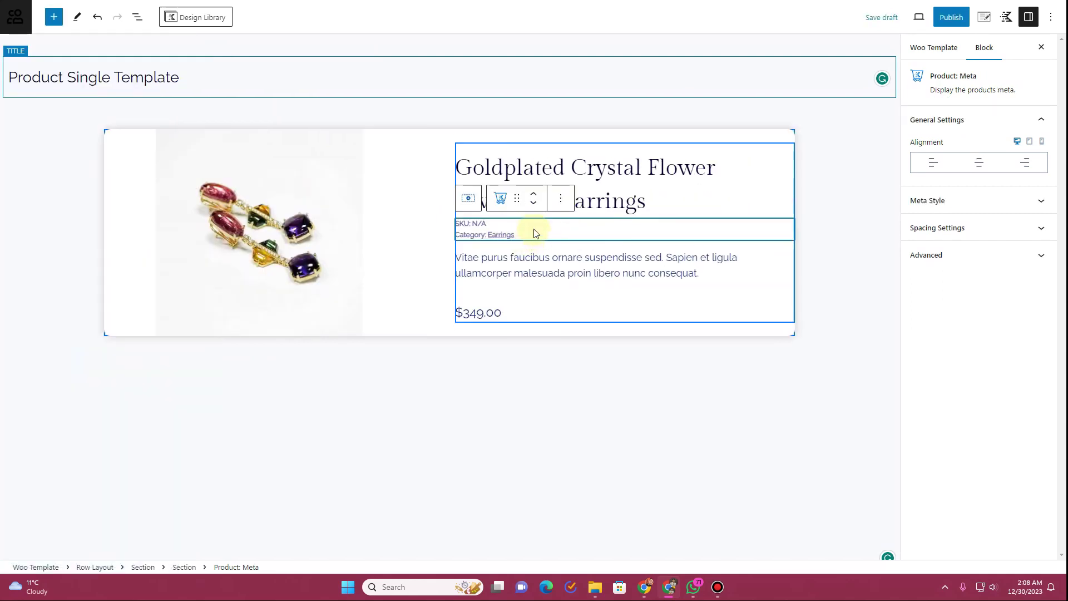
# - Expand the Meta block's style and spacing settings
pyautogui.click(1024, 204)
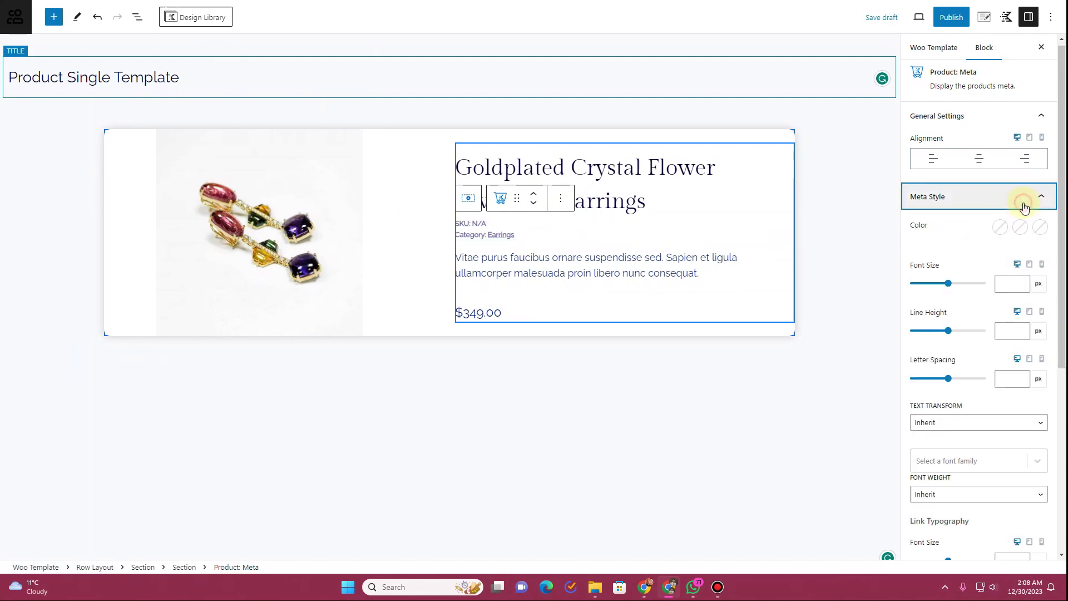
pyautogui.scroll(-3, 996, 334)
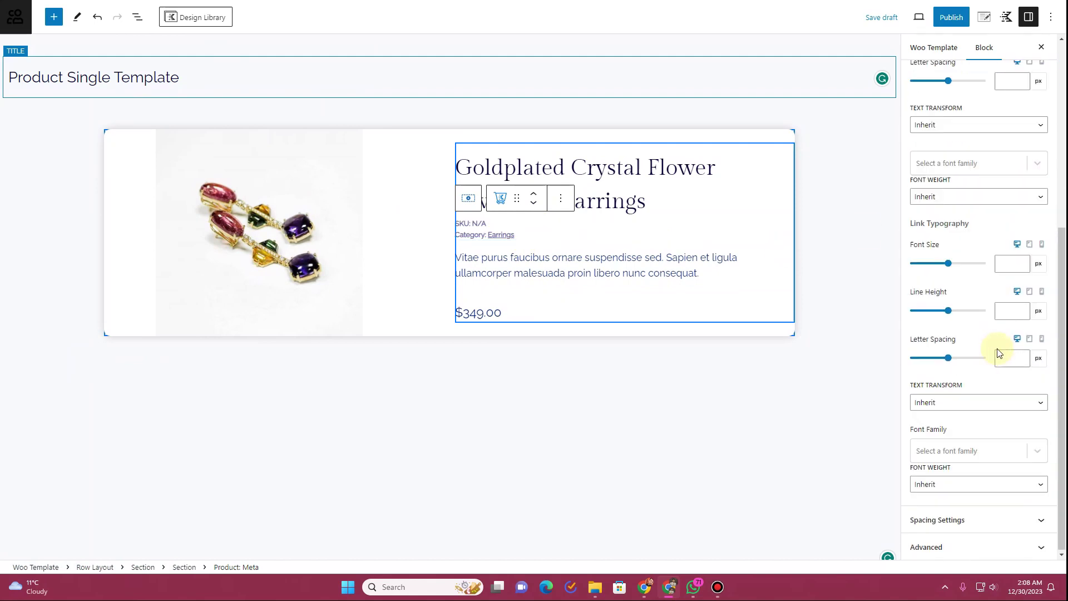
pyautogui.click(985, 523)
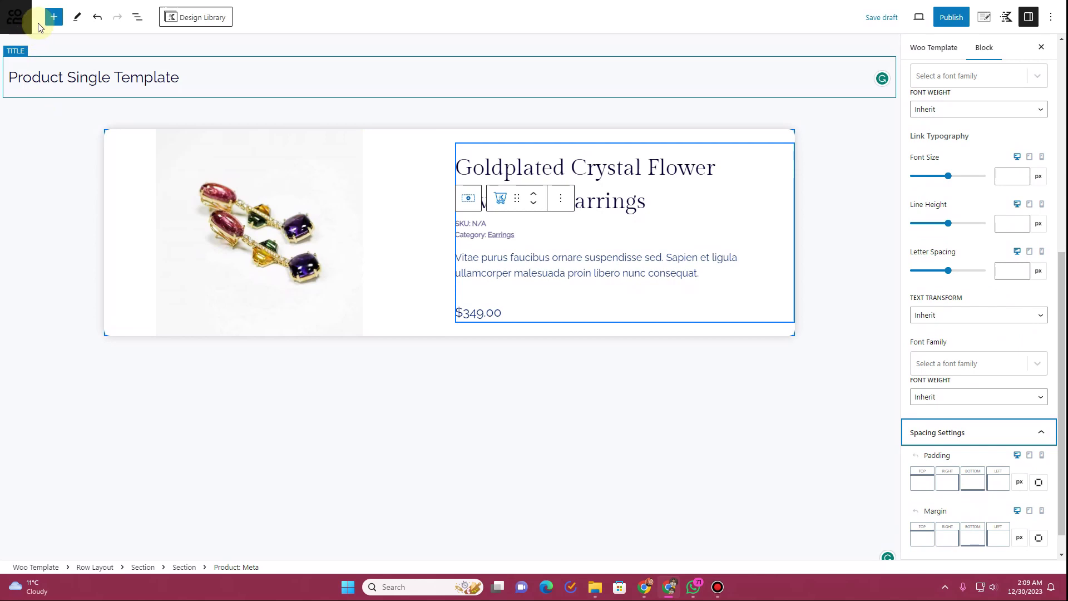
# - Drag Product: Breadcrumbs from Woo Template Blocks to sit above the product title
pyautogui.click(54, 17)
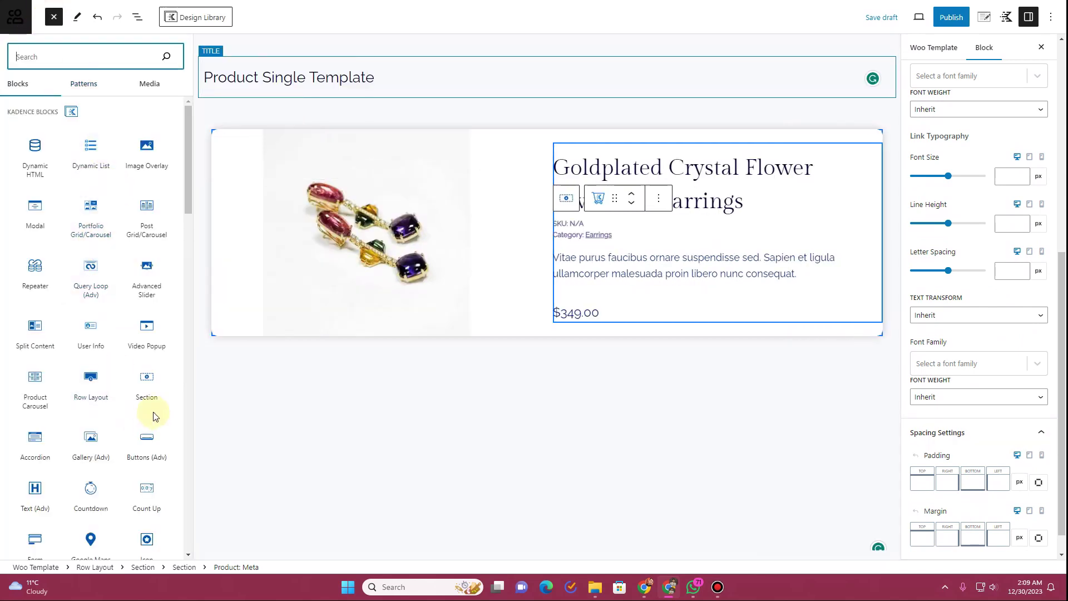
pyautogui.scroll(-8, 113, 424)
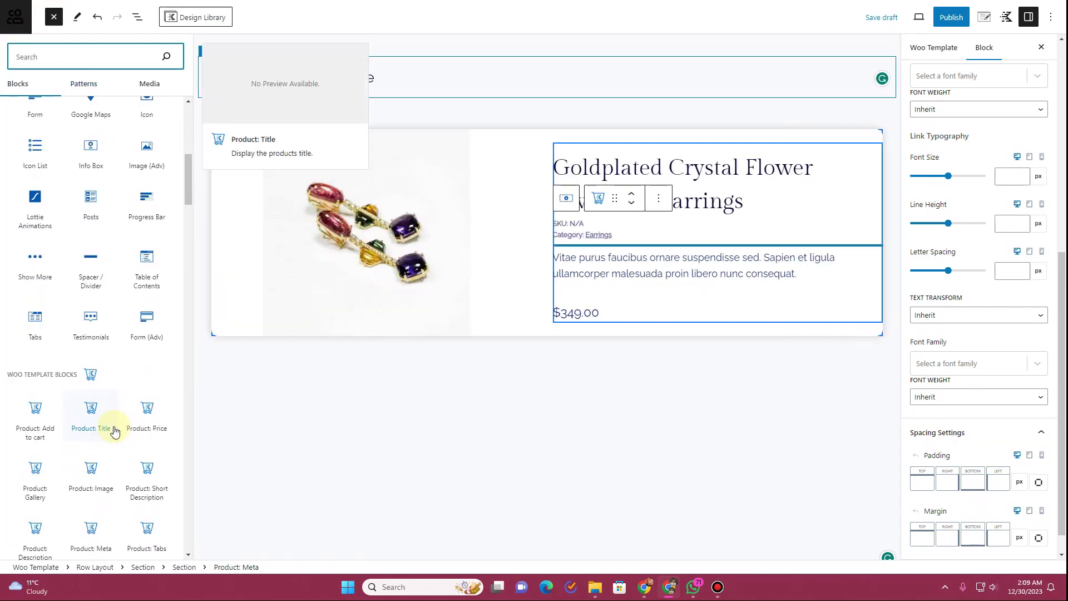
pyautogui.scroll(-4, 113, 428)
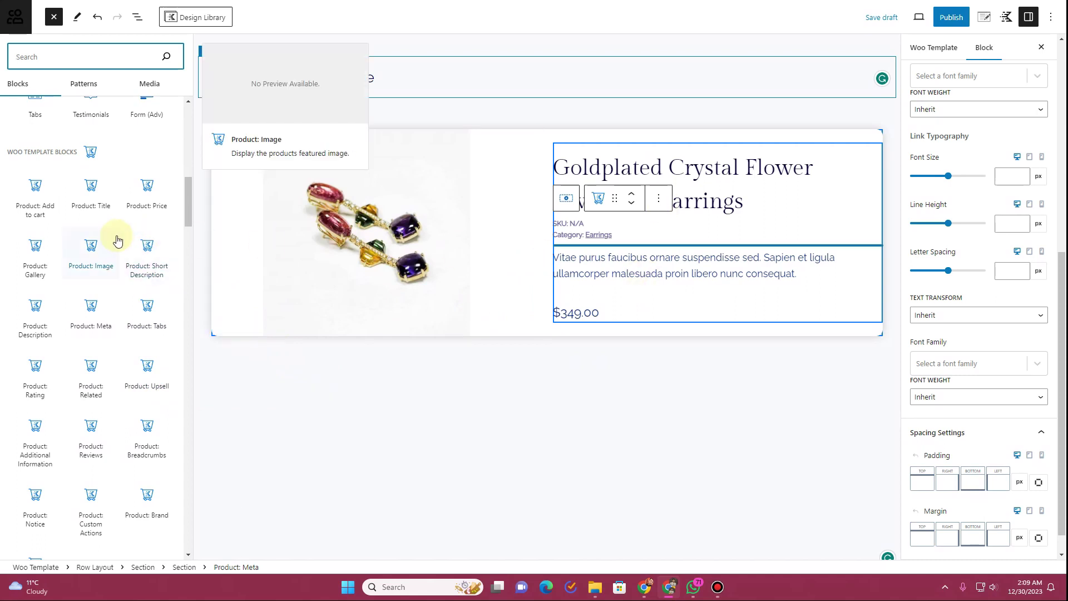
pyautogui.moveTo(147, 445); pyautogui.dragTo(615, 162)
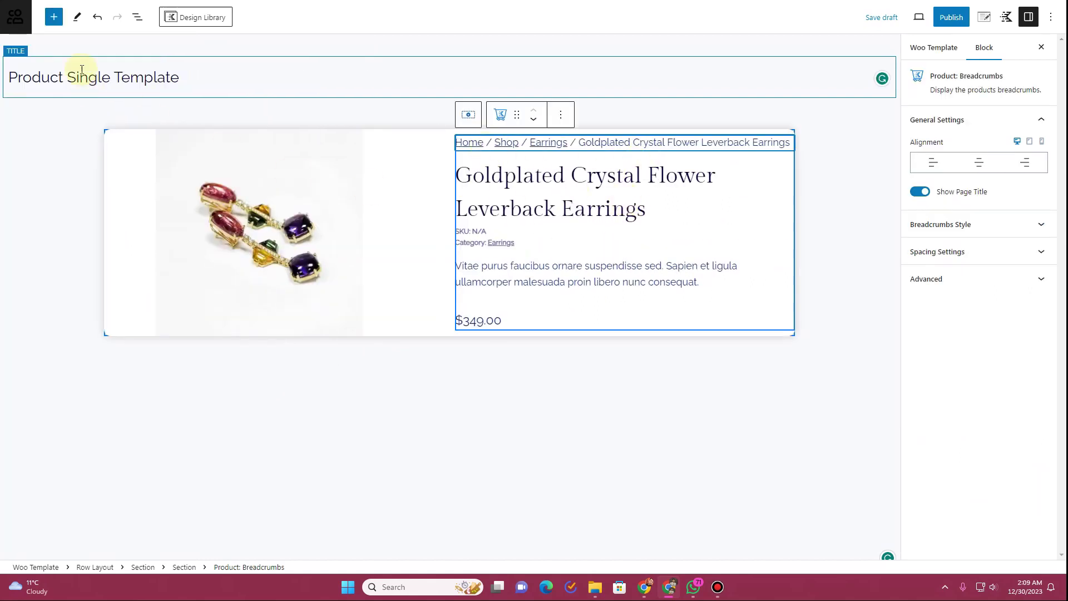
# - Add the Product: Add to cart block, with its quantity field, below the price
pyautogui.click(54, 17)
pyautogui.scroll(-5, 78, 262)
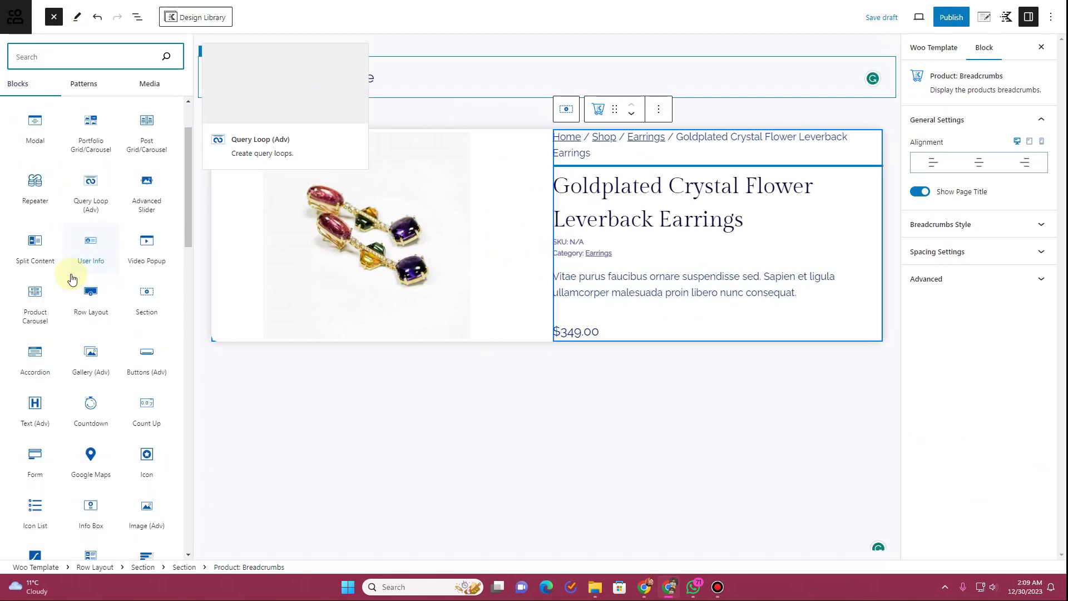
pyautogui.scroll(-5, 72, 278)
pyautogui.scroll(-1, 73, 278)
pyautogui.scroll(-1, 70, 278)
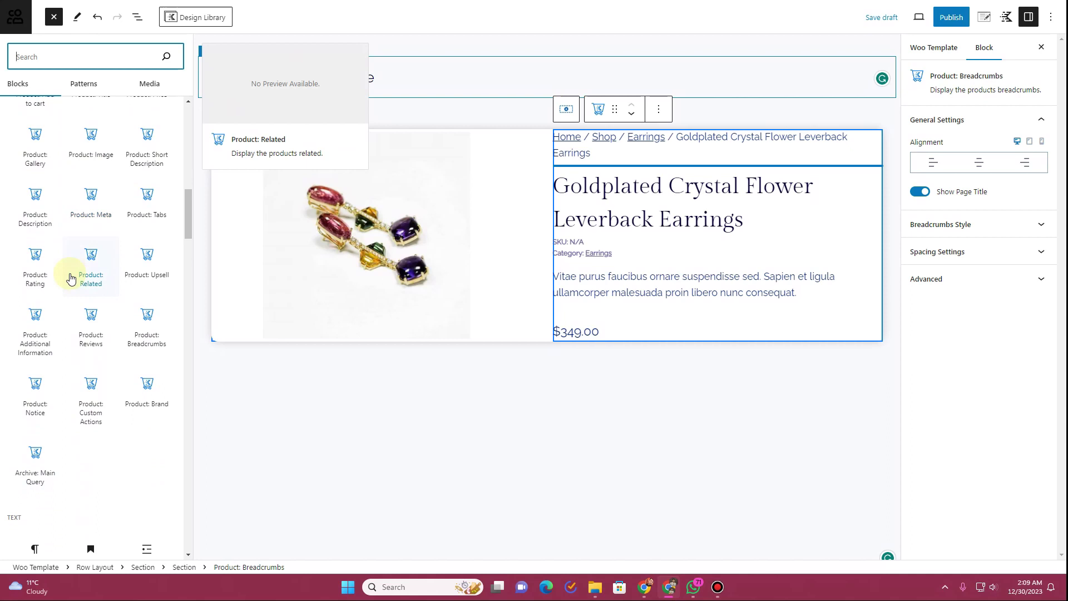
pyautogui.scroll(2, 76, 301)
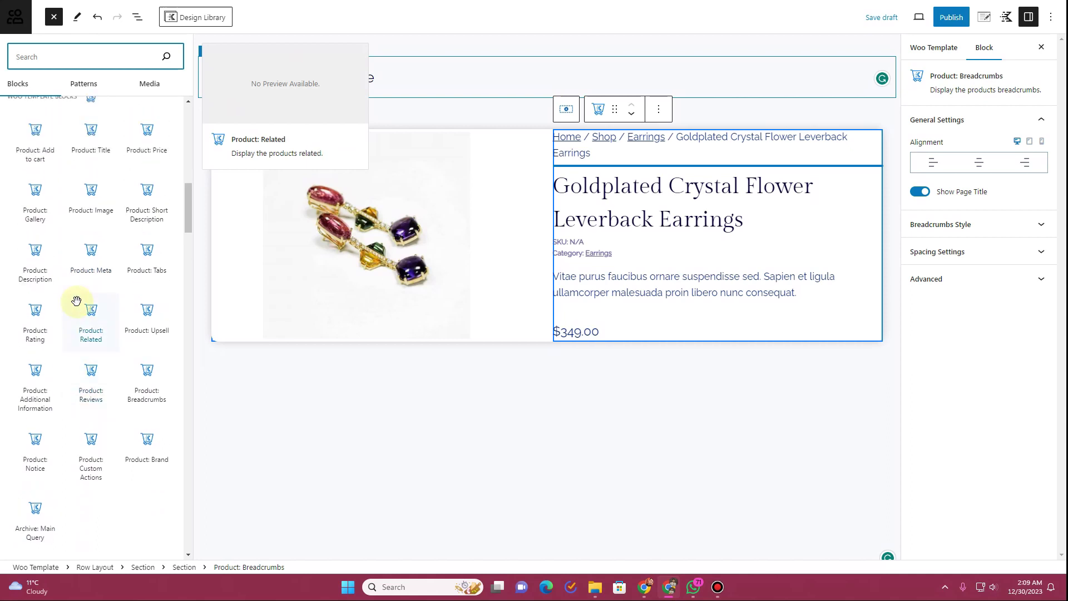
pyautogui.moveTo(34, 209); pyautogui.dragTo(585, 342)
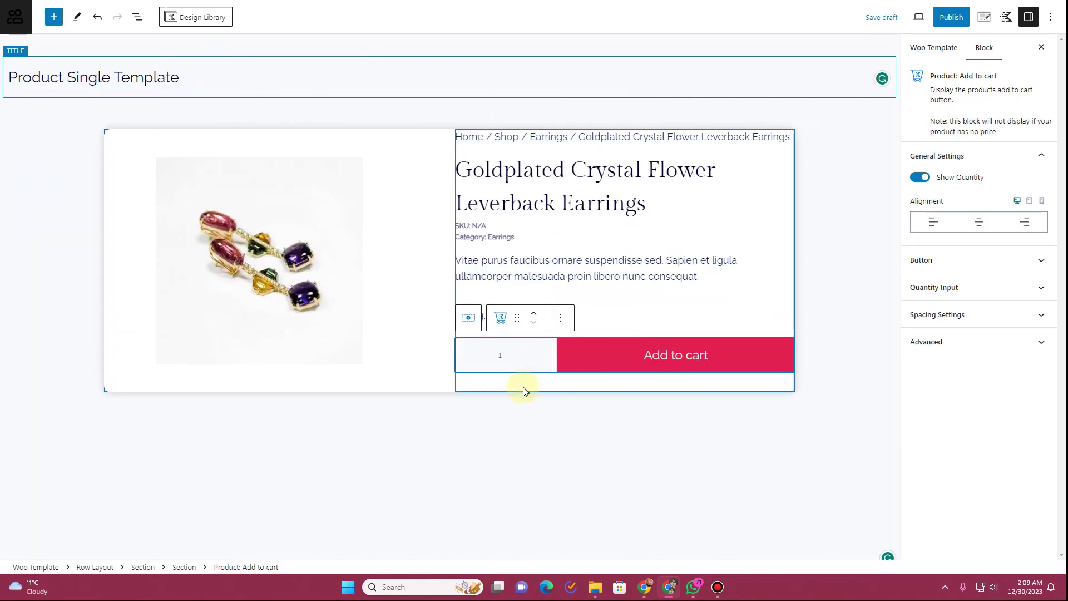
# - Add a Product: Rating star rating beneath the product title
pyautogui.click(523, 389)
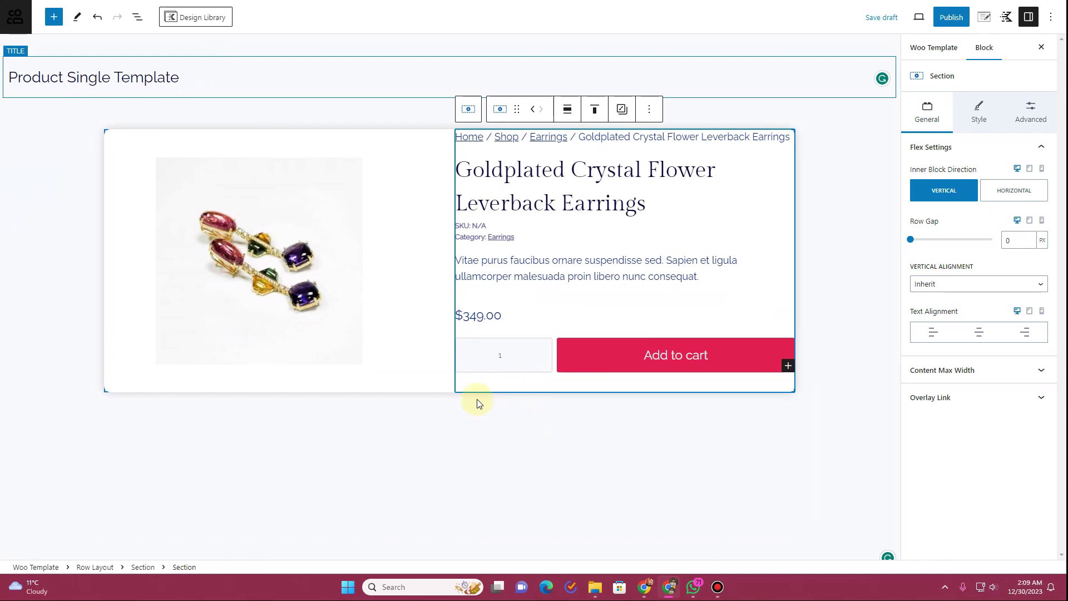
pyautogui.click(54, 18)
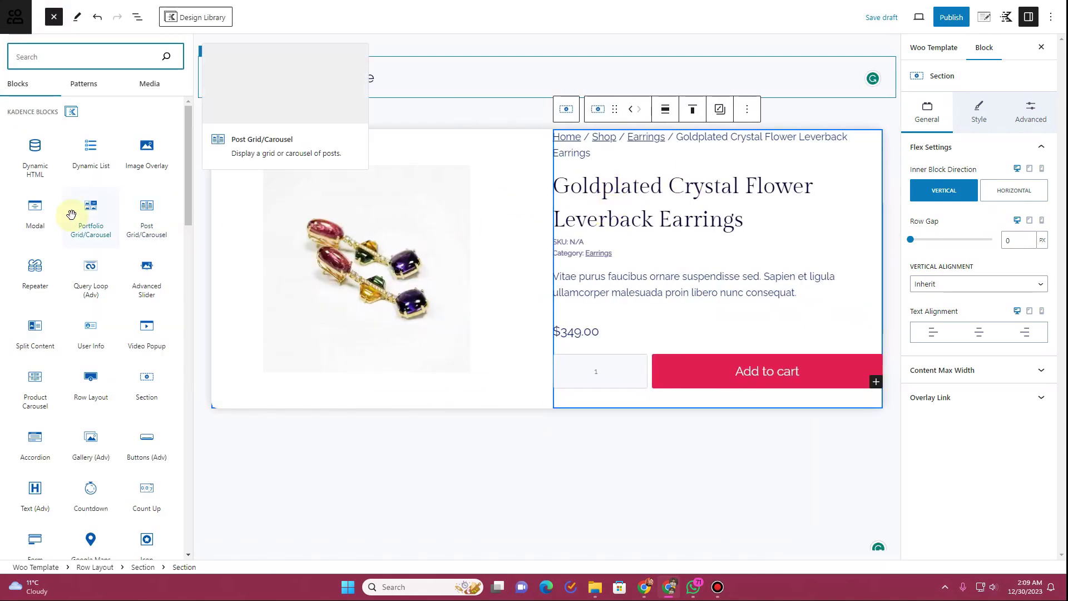
pyautogui.scroll(-5, 73, 217)
pyautogui.scroll(-1, 78, 216)
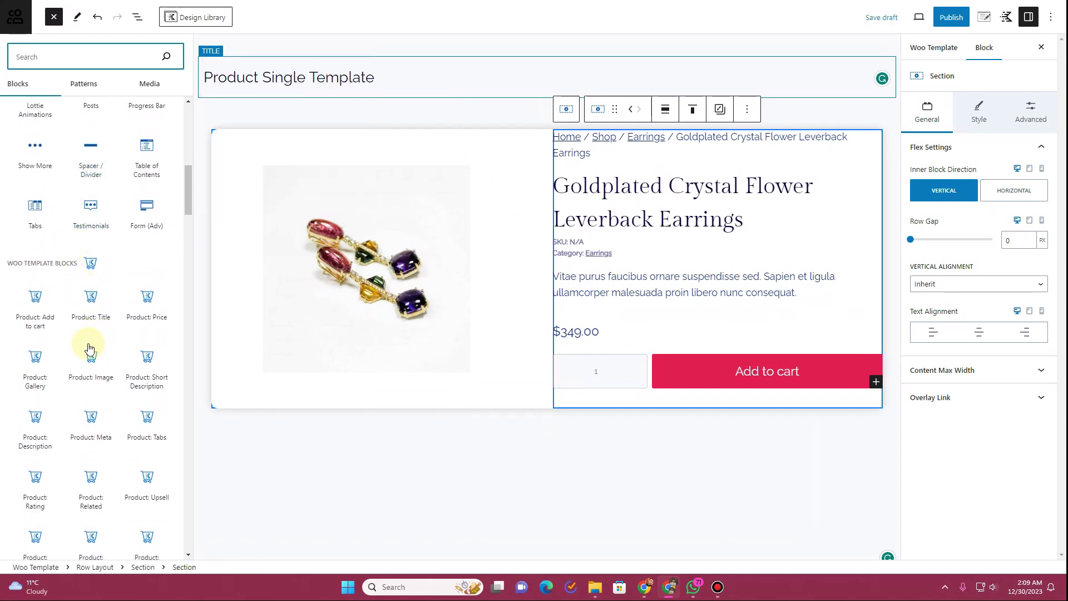
pyautogui.moveTo(33, 511); pyautogui.dragTo(621, 249)
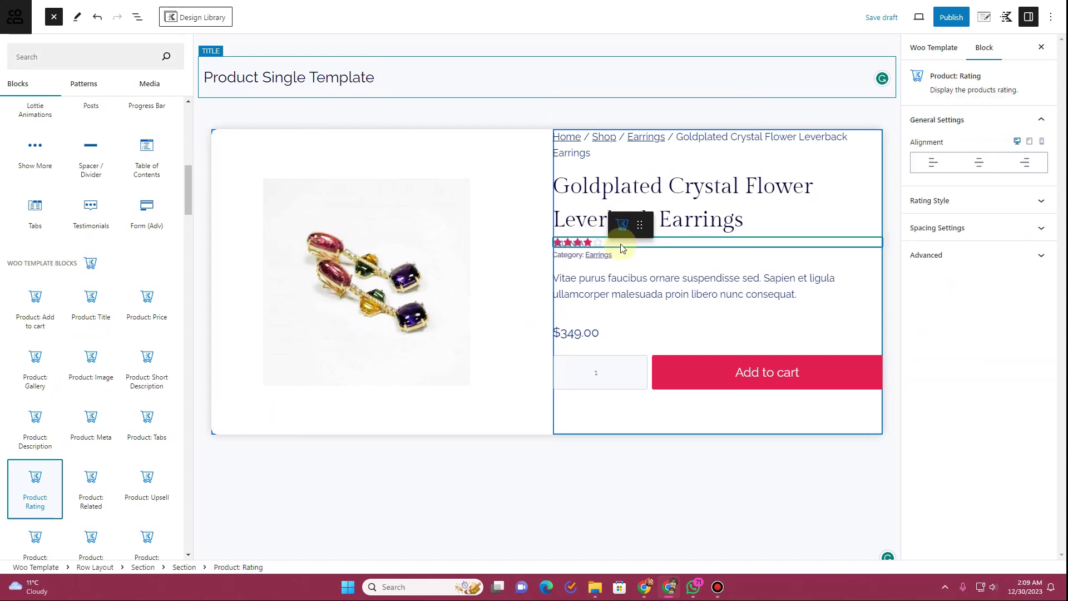
# - Delete the Product: Meta block showing the SKU and categories
pyautogui.click(543, 324)
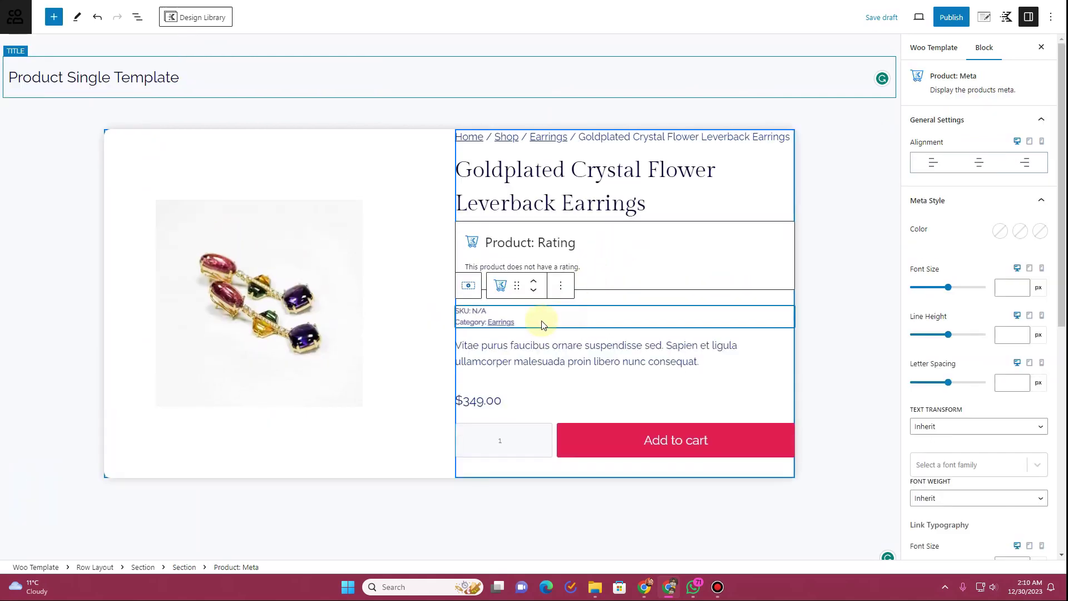
pyautogui.click(560, 285)
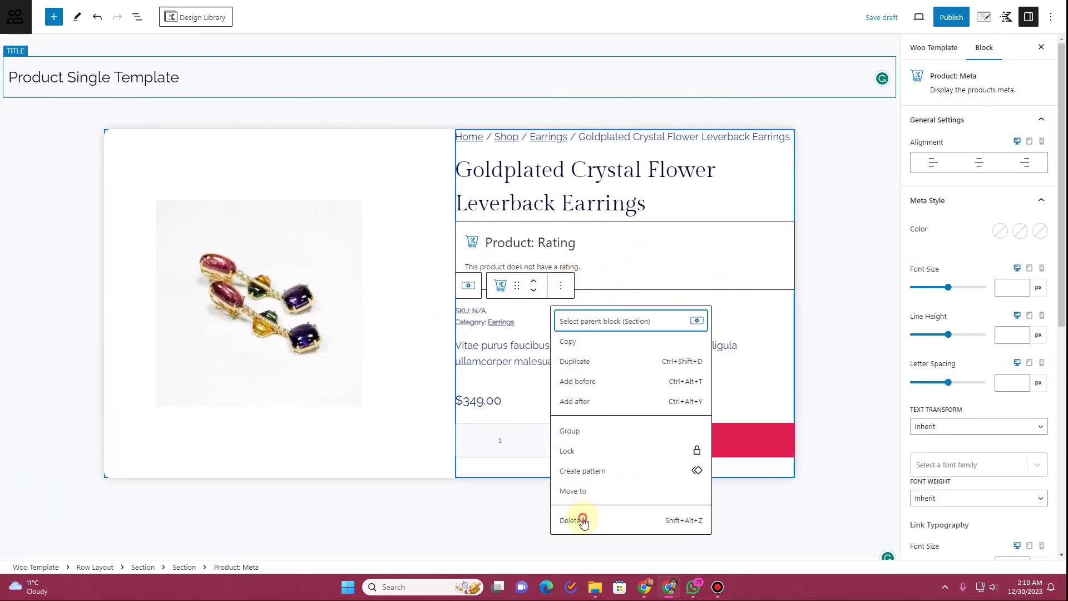
pyautogui.click(583, 521)
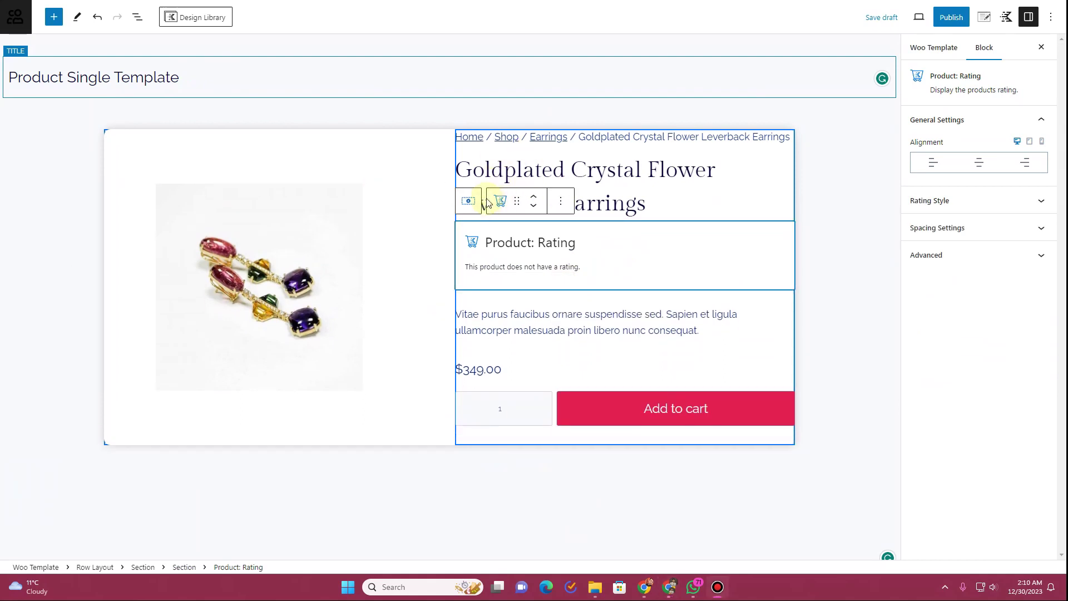
# - Give the product details Section linked Medium 32px padding on all sides
pyautogui.click(137, 17)
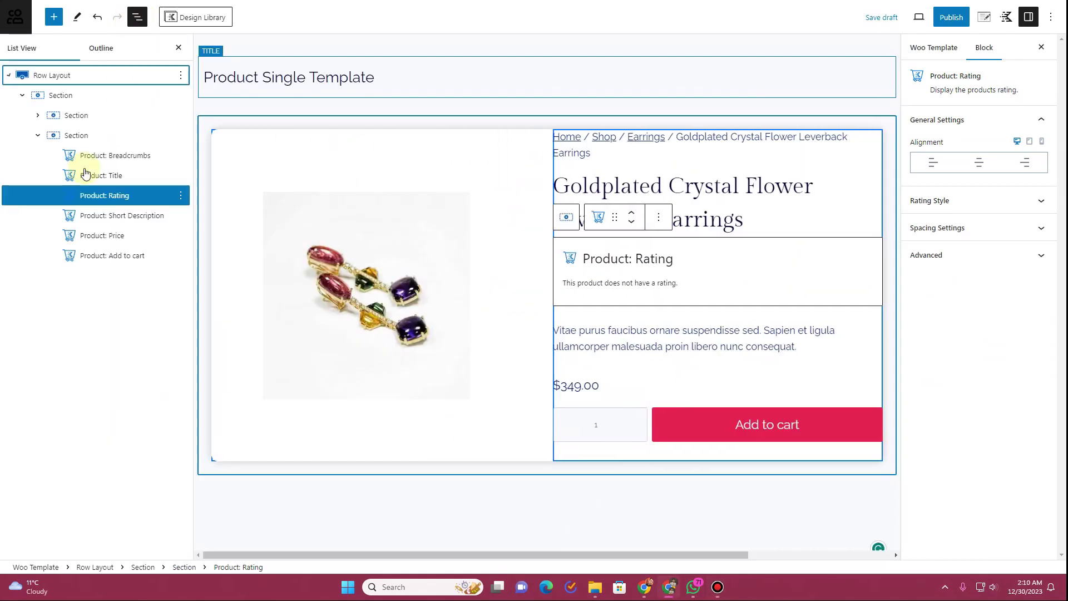
pyautogui.click(75, 138)
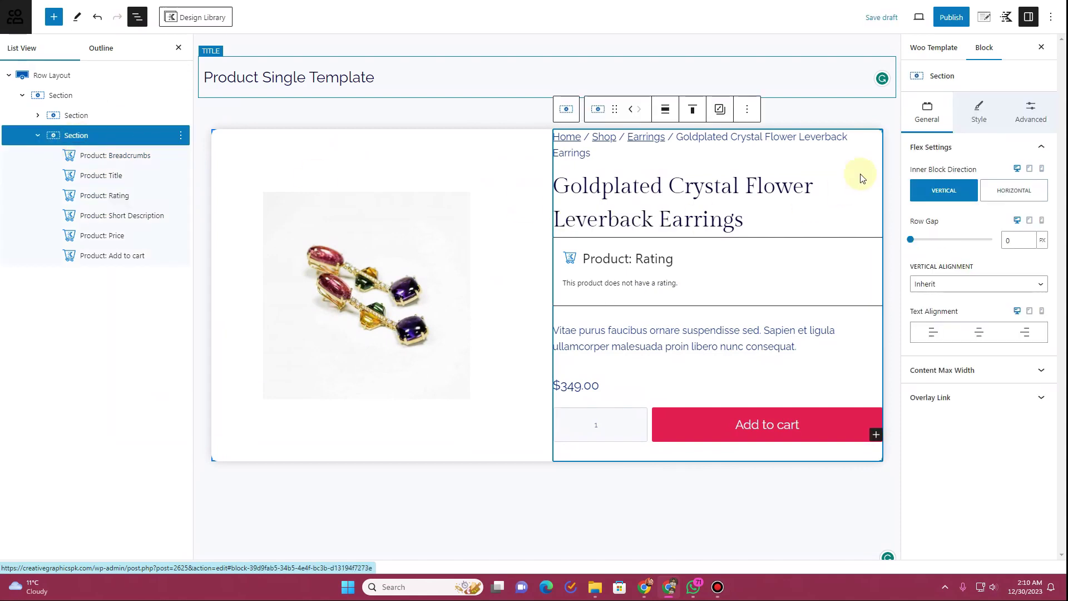
pyautogui.click(1029, 111)
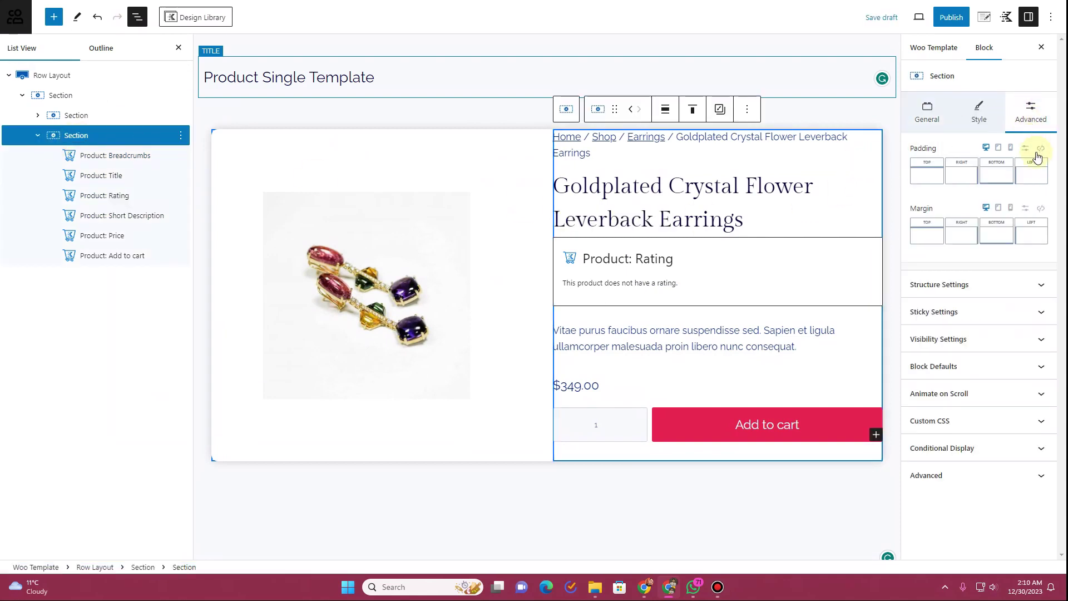
pyautogui.click(1041, 148)
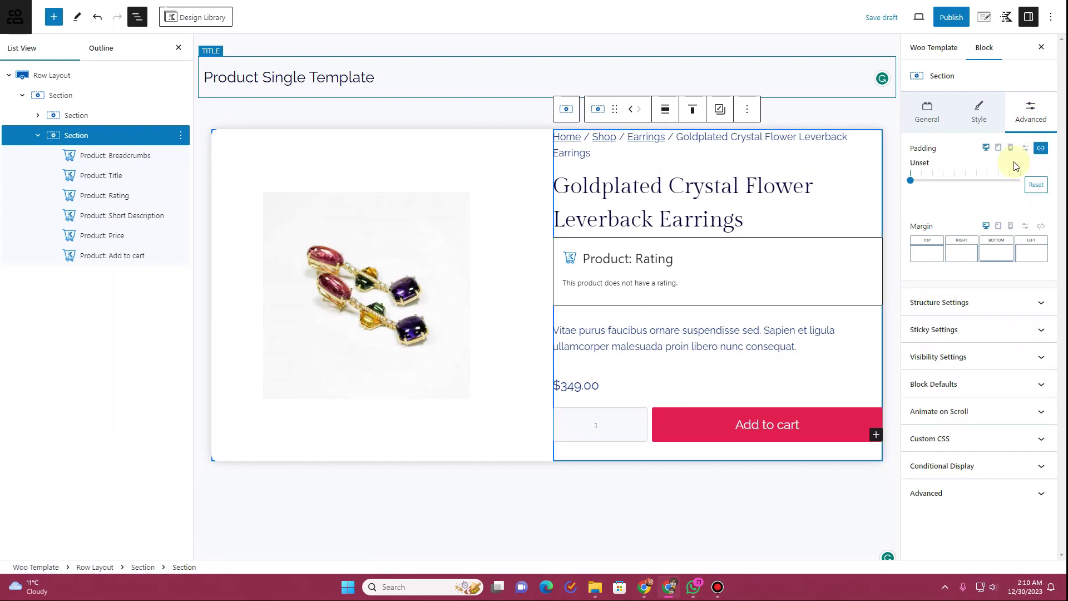
pyautogui.moveTo(912, 182); pyautogui.dragTo(956, 184)
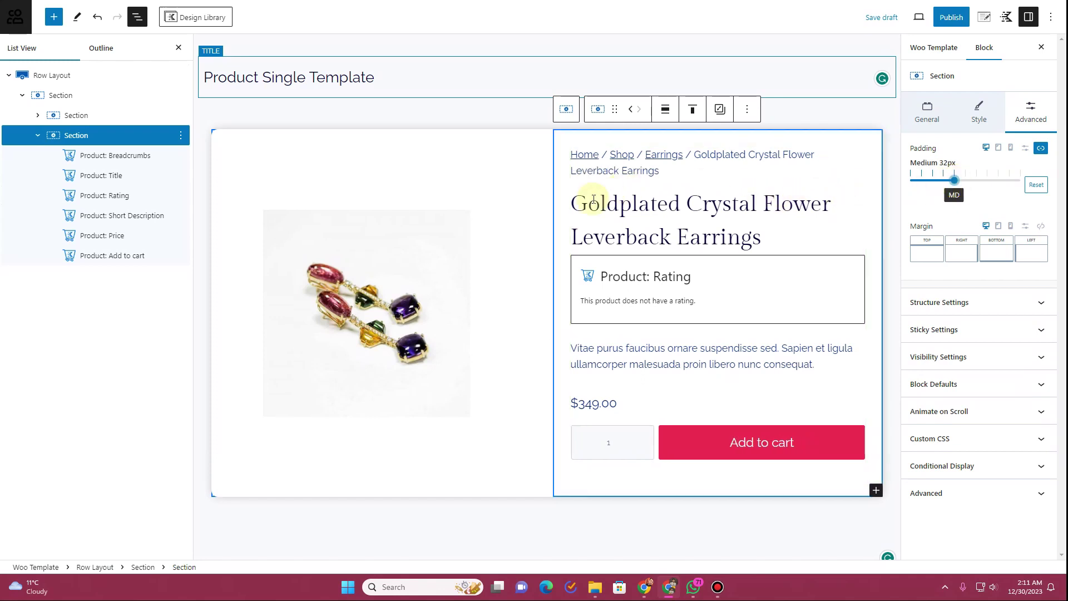
# - Publish the template and set it to display on all Single Products
pyautogui.click(965, 23)
pyautogui.click(952, 18)
pyautogui.click(984, 18)
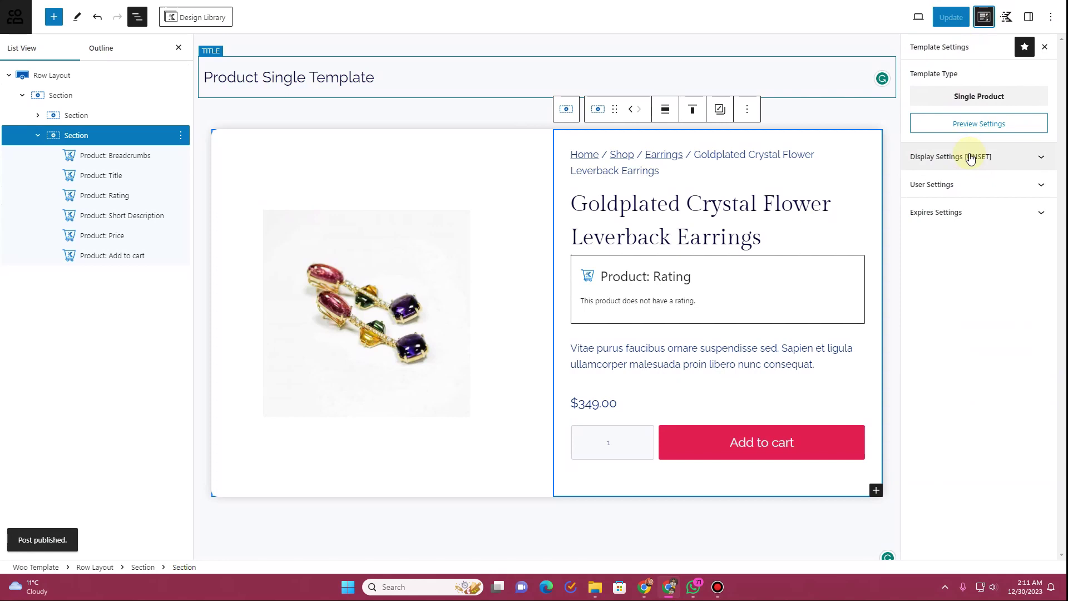
pyautogui.click(929, 160)
pyautogui.click(970, 220)
pyautogui.click(970, 238)
# - Make the template visible to All Users, save, and reload the live product page
pyautogui.click(970, 368)
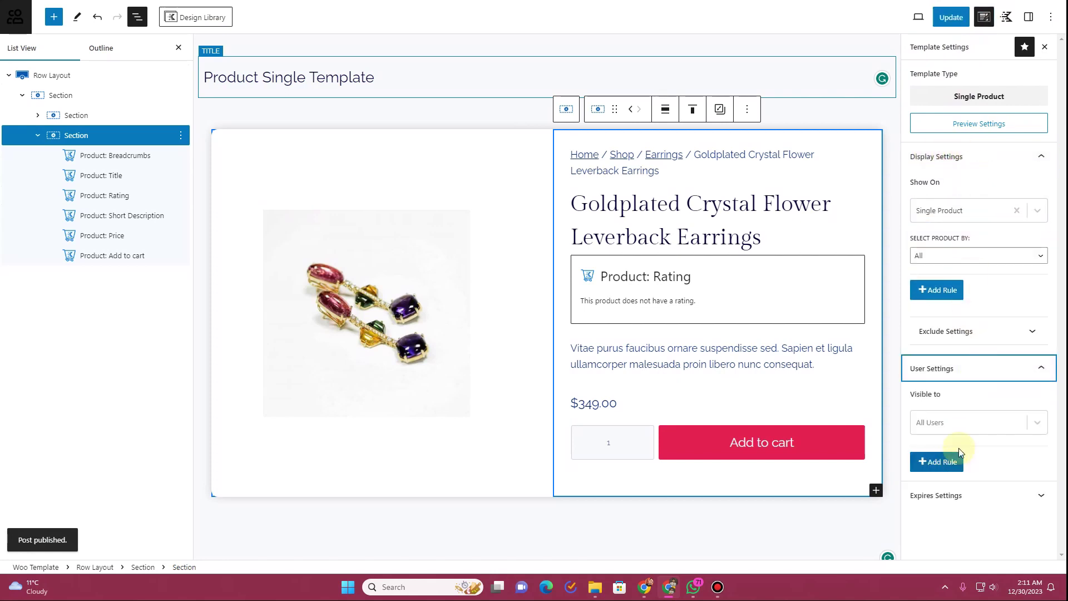
pyautogui.click(970, 416)
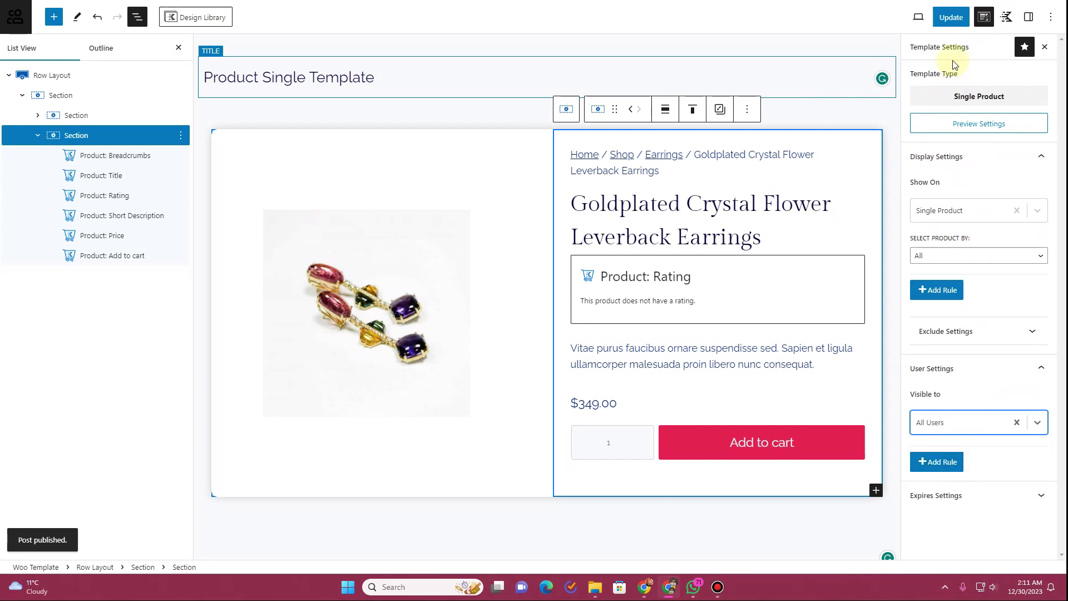
pyautogui.click(956, 25)
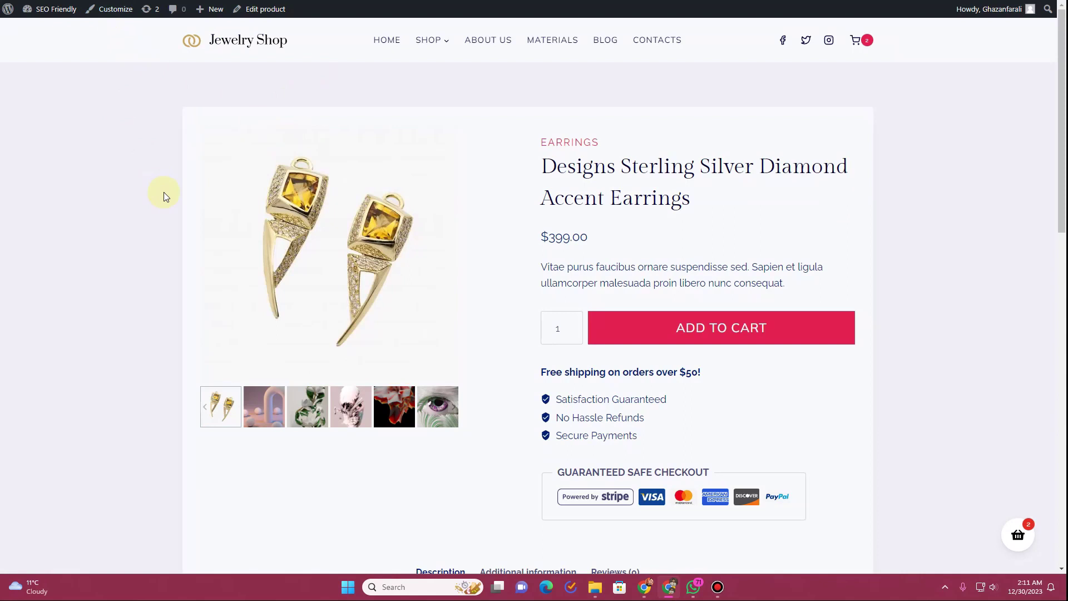
pyautogui.press('F5')
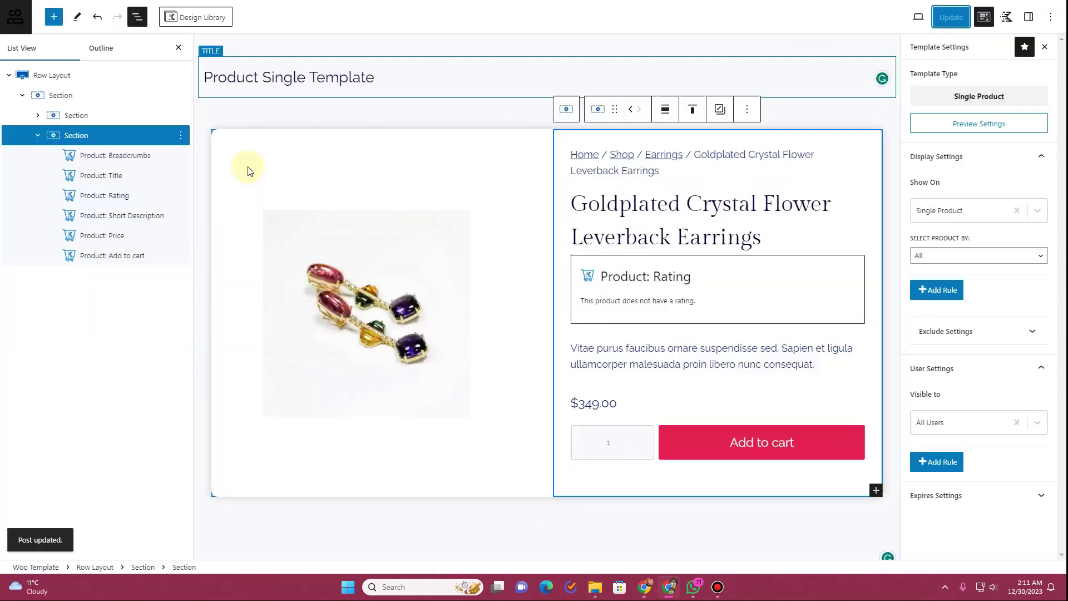
# - Set the outer product card Section's padding to 0 on every side
pyautogui.click(56, 76)
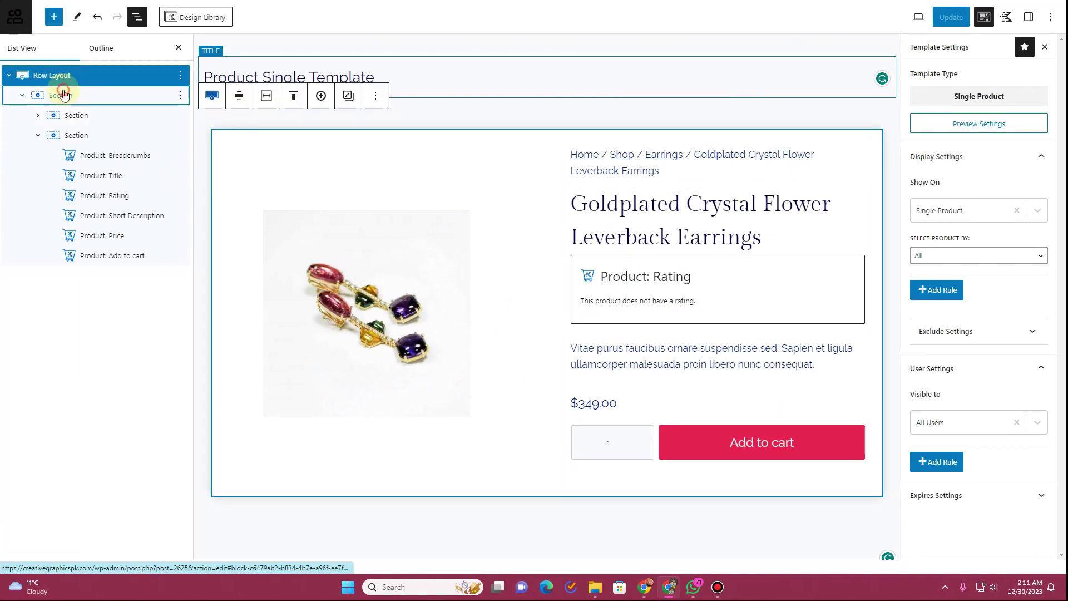
pyautogui.click(61, 95)
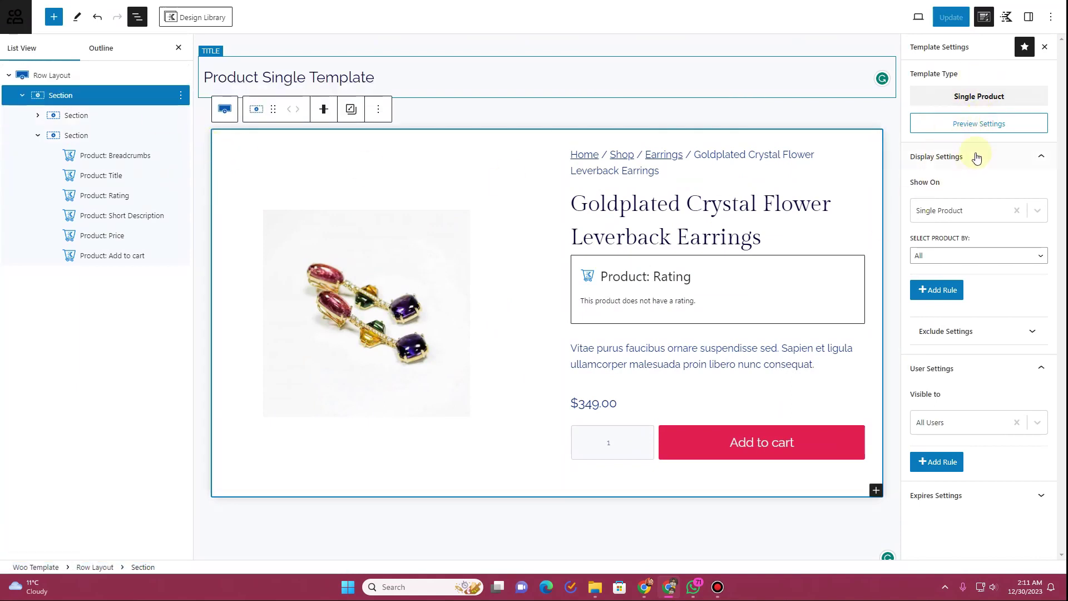
pyautogui.click(1028, 17)
pyautogui.click(1029, 111)
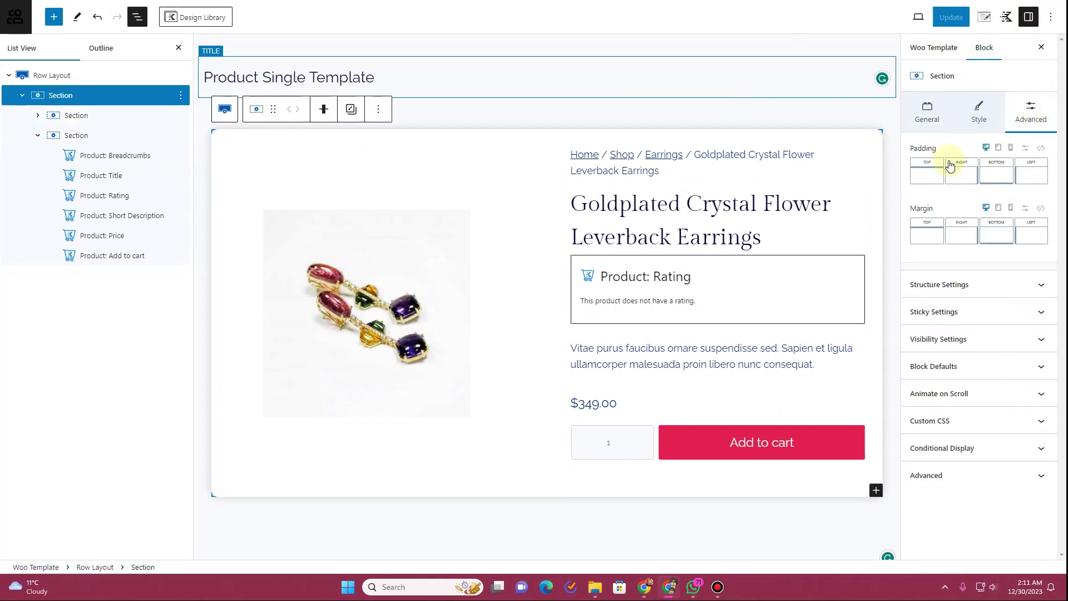
pyautogui.click(926, 178)
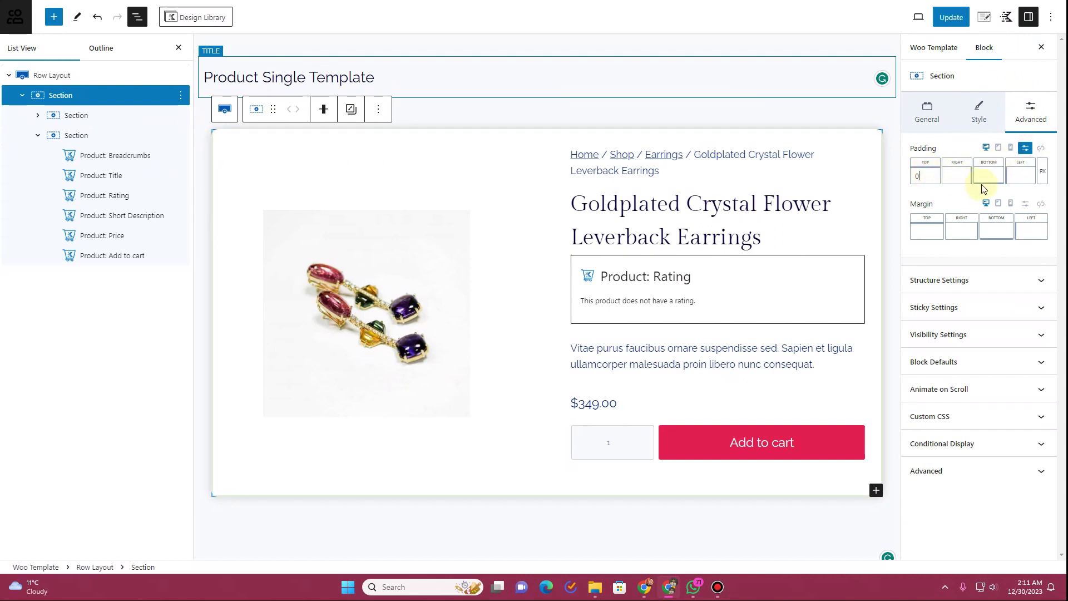
pyautogui.write('0')
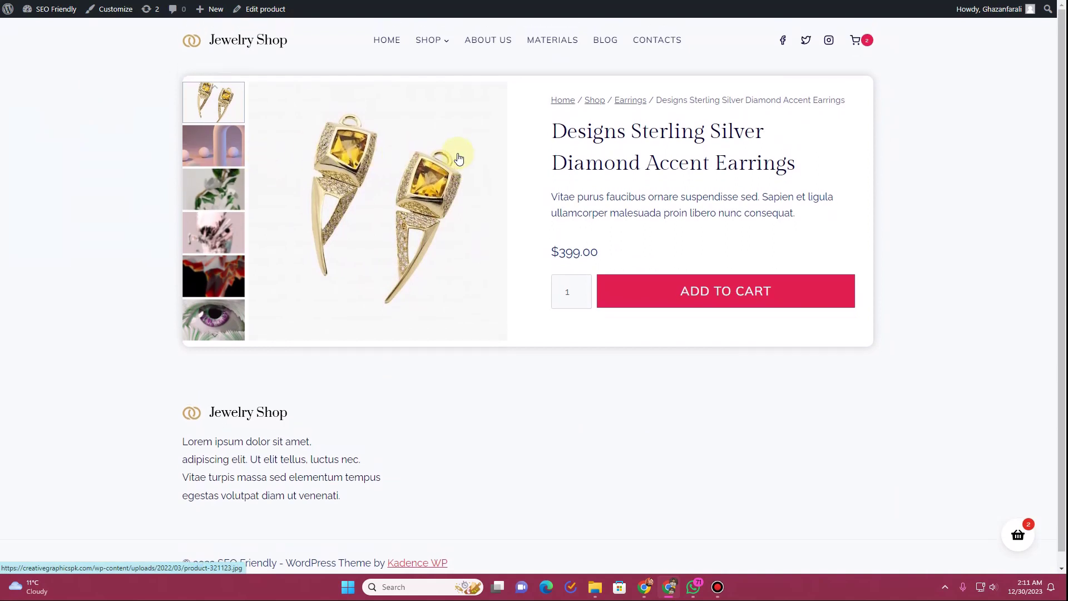
pyautogui.hotkey('ctrl', 'Tab')
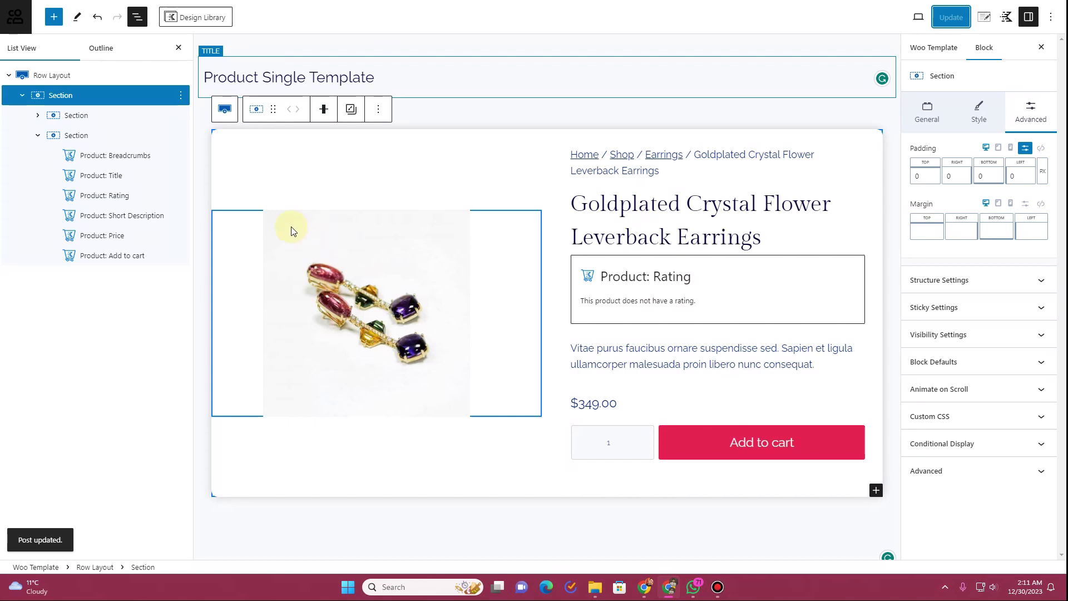
# - Duplicate the product card Section from List View
pyautogui.click(37, 136)
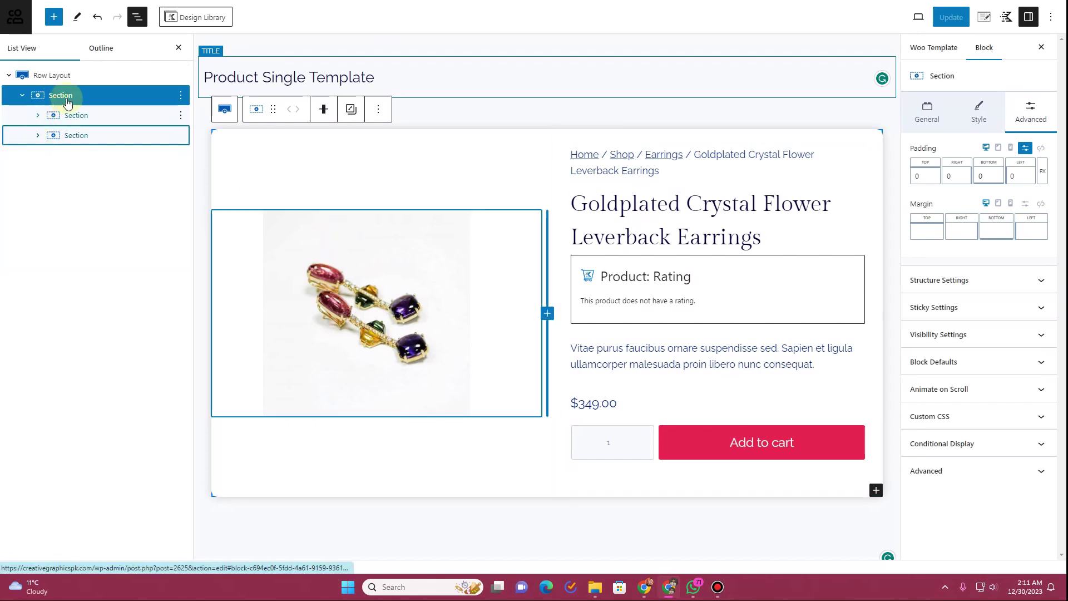
pyautogui.click(140, 95)
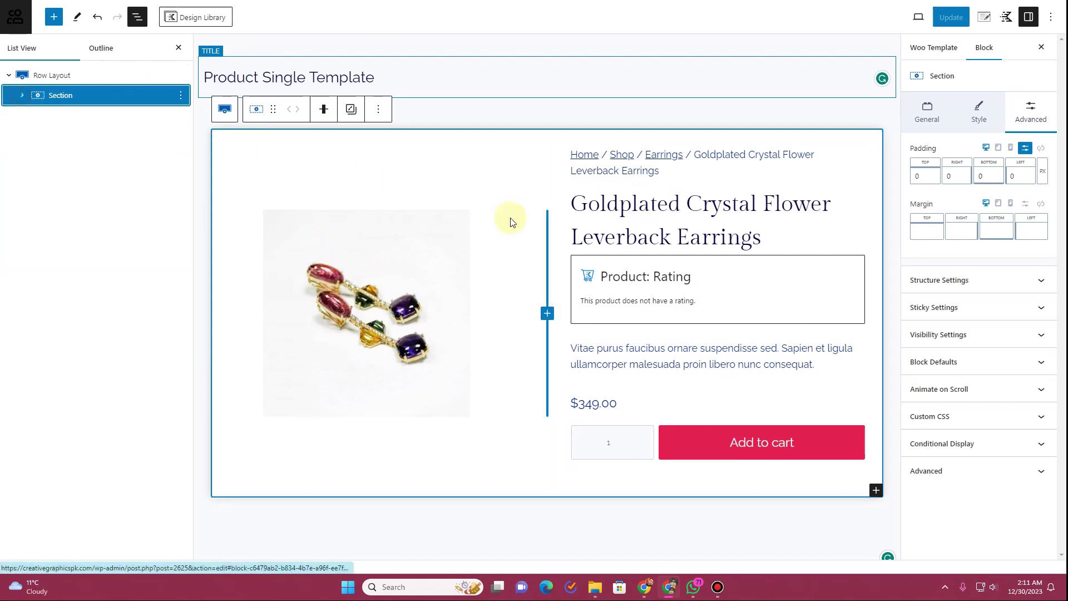
pyautogui.click(180, 95)
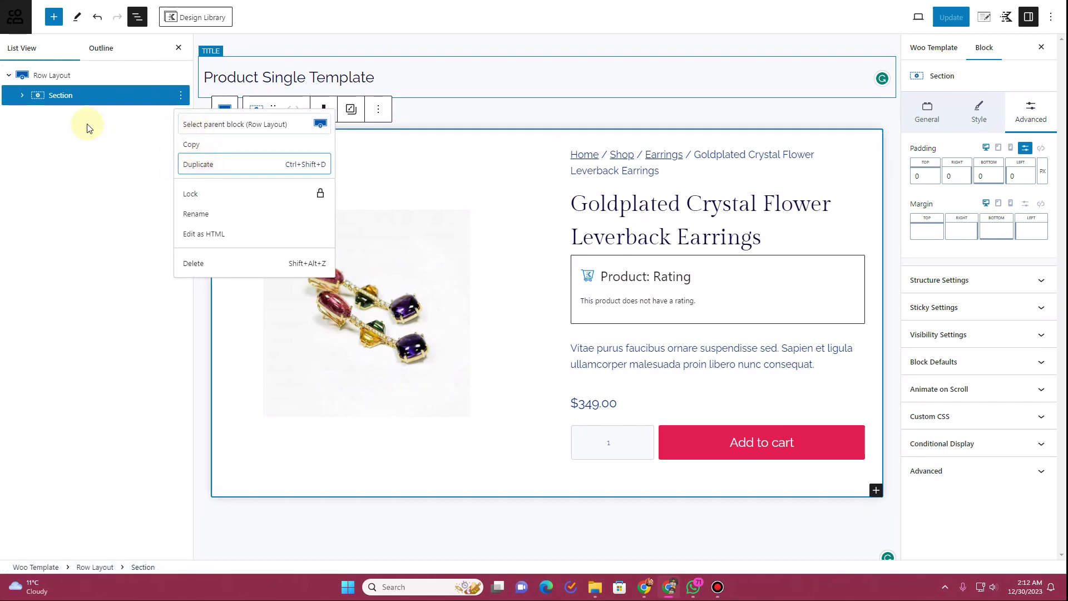
pyautogui.click(198, 164)
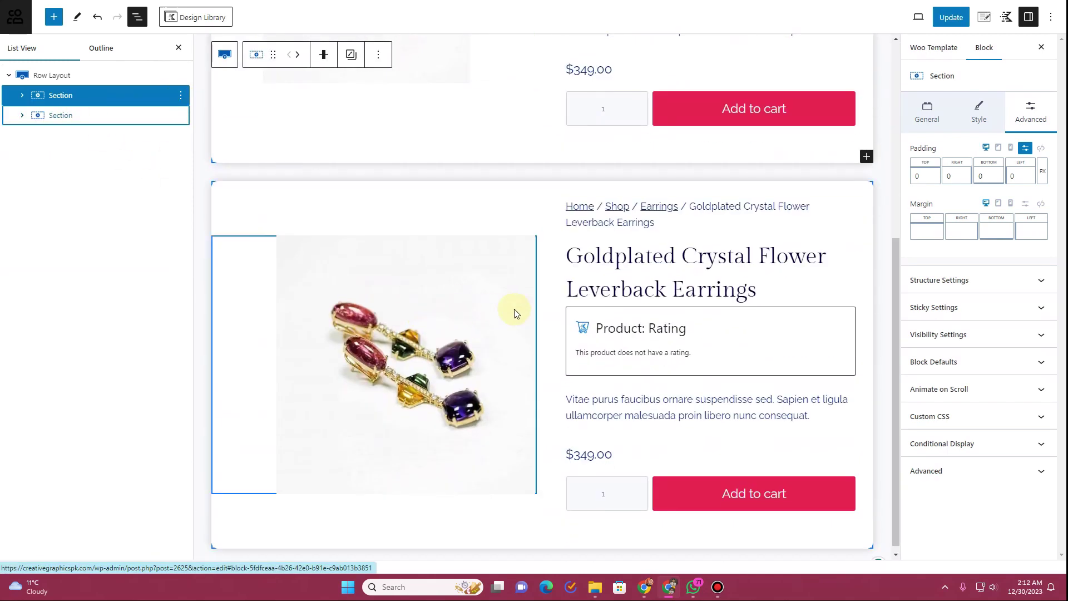
# - Delete the copy's text column and Product: Gallery, leaving an empty Section
pyautogui.click(22, 115)
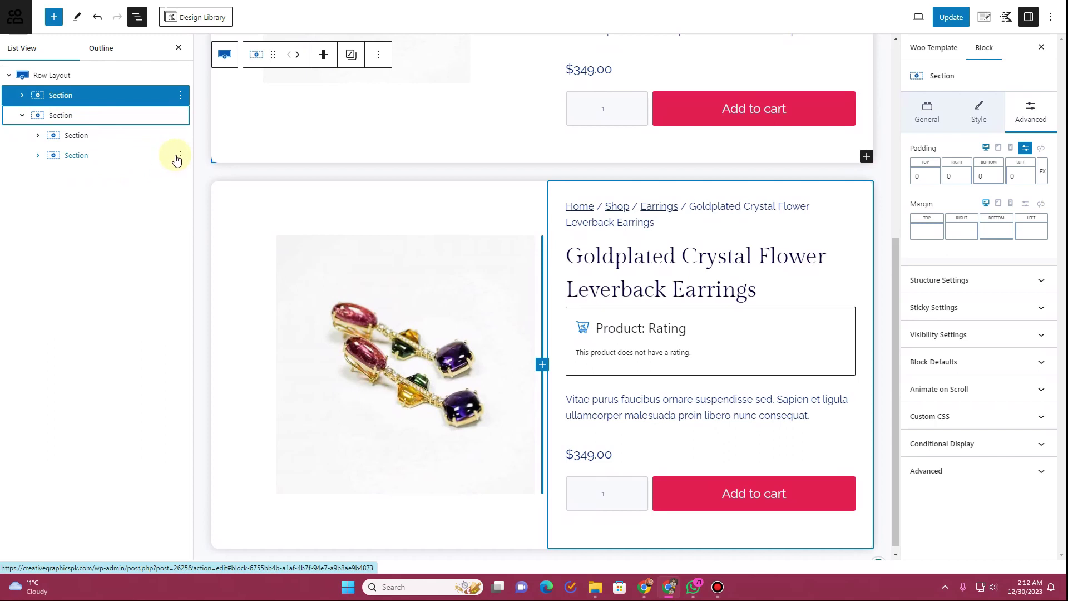
pyautogui.click(180, 158)
pyautogui.click(200, 422)
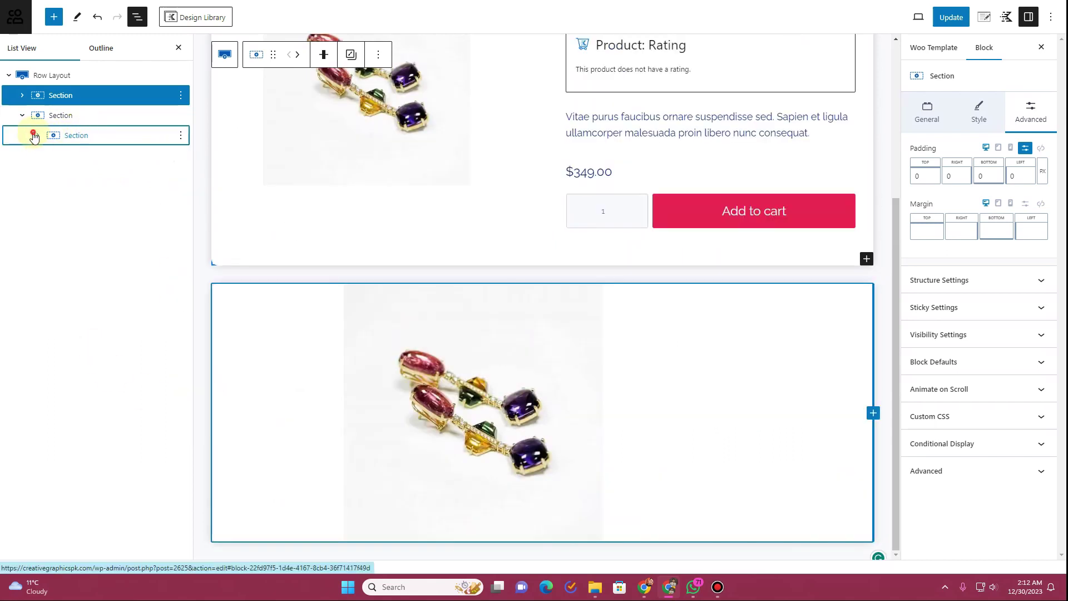
pyautogui.click(180, 155)
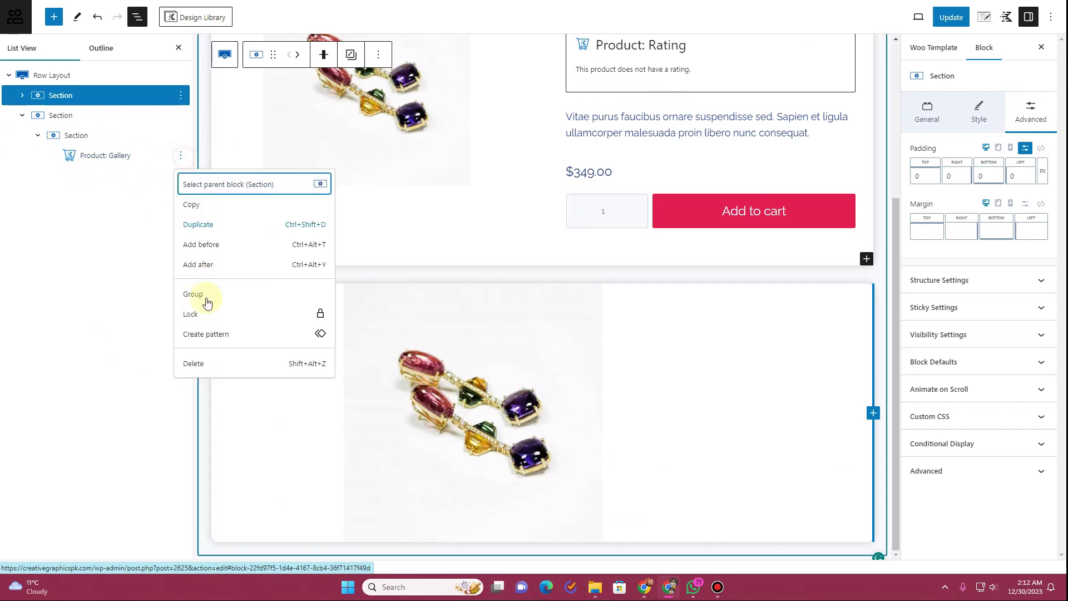
pyautogui.click(208, 364)
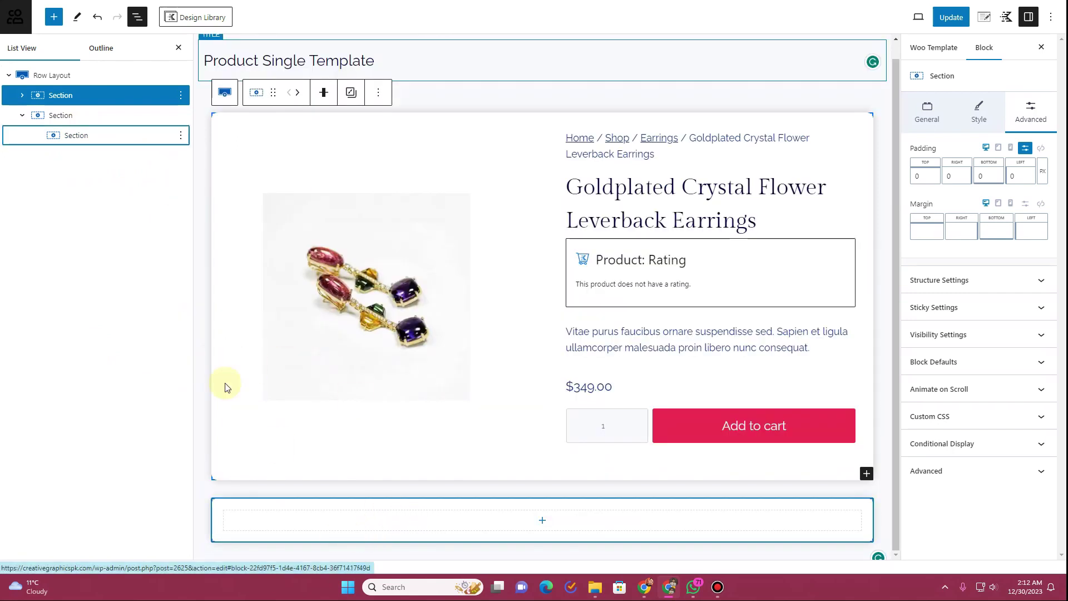
pyautogui.click(53, 17)
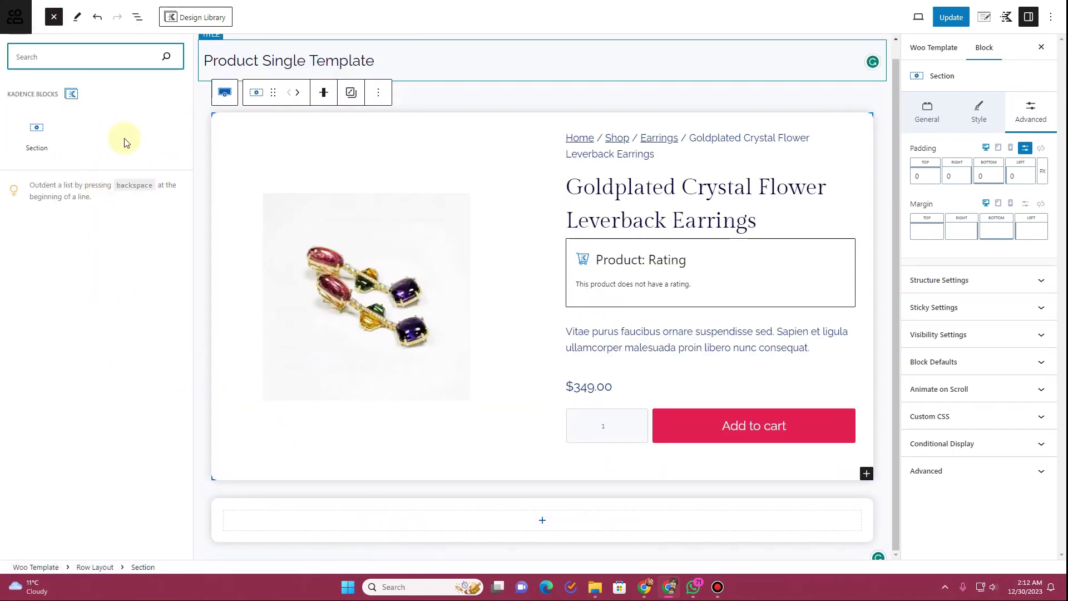
# - Place a Product: Tabs block into the empty bottom Section
pyautogui.click(376, 551)
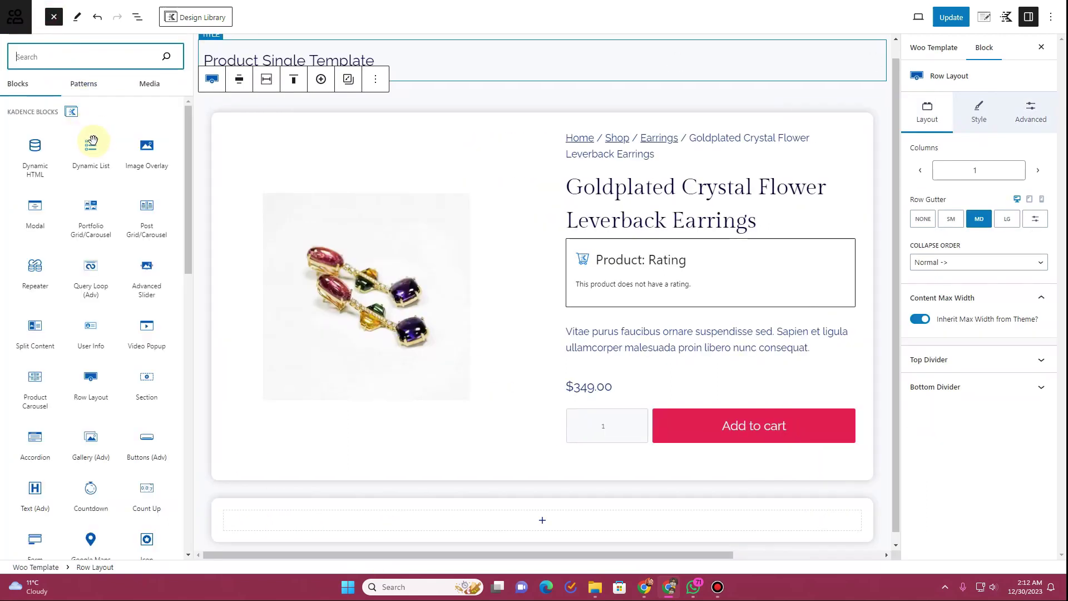
pyautogui.scroll(-2, 103, 306)
pyautogui.scroll(-3, 103, 306)
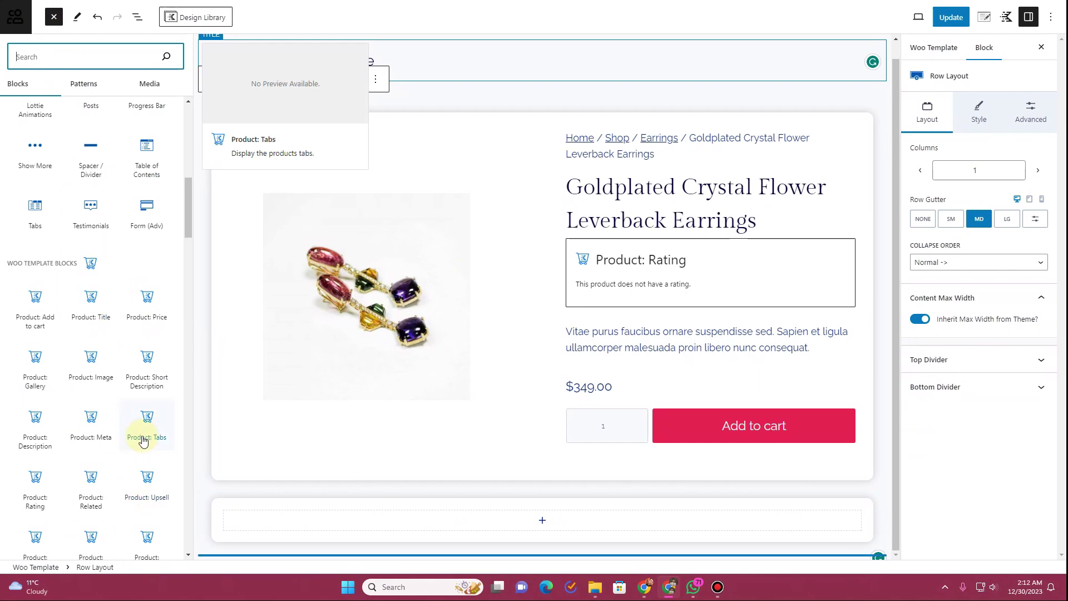
pyautogui.moveTo(158, 424); pyautogui.dragTo(386, 518)
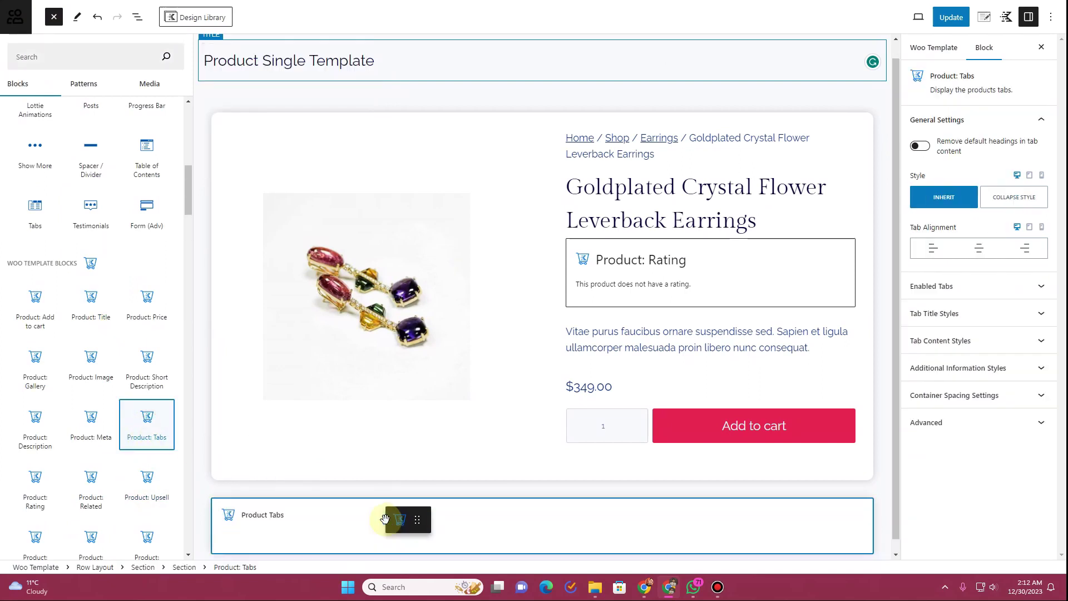
# - Switch the product tabs to Collapse Style accordion panels
pyautogui.scroll(-3, 383, 473)
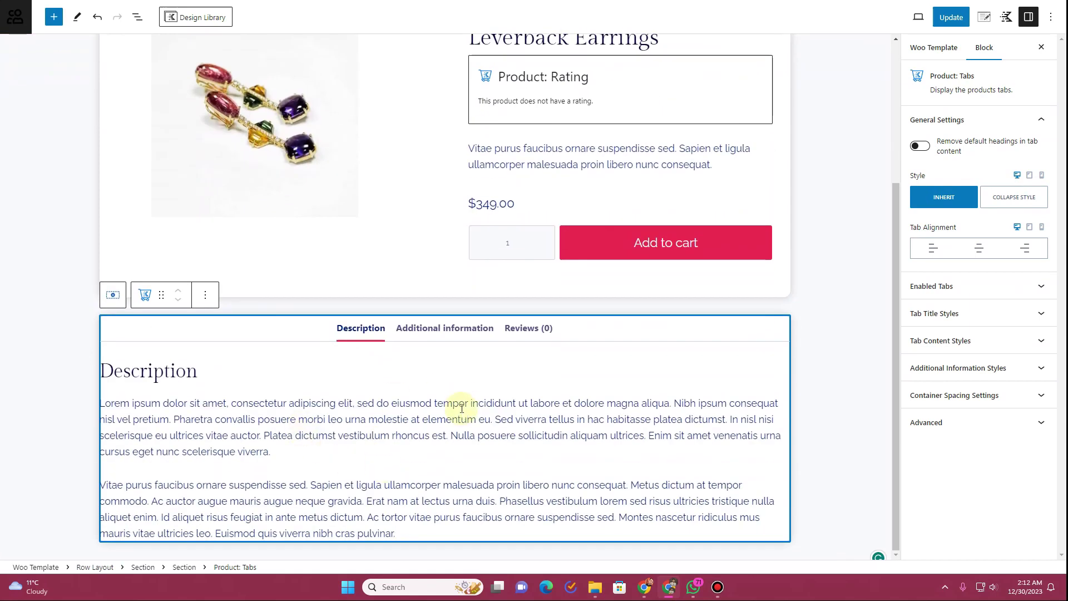
pyautogui.click(956, 289)
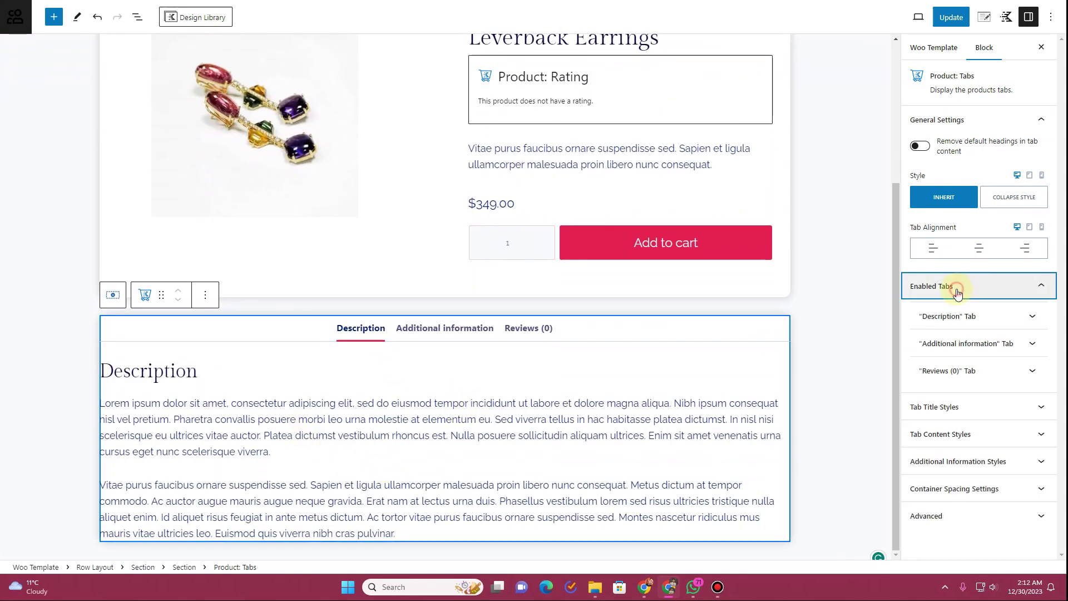
pyautogui.click(979, 406)
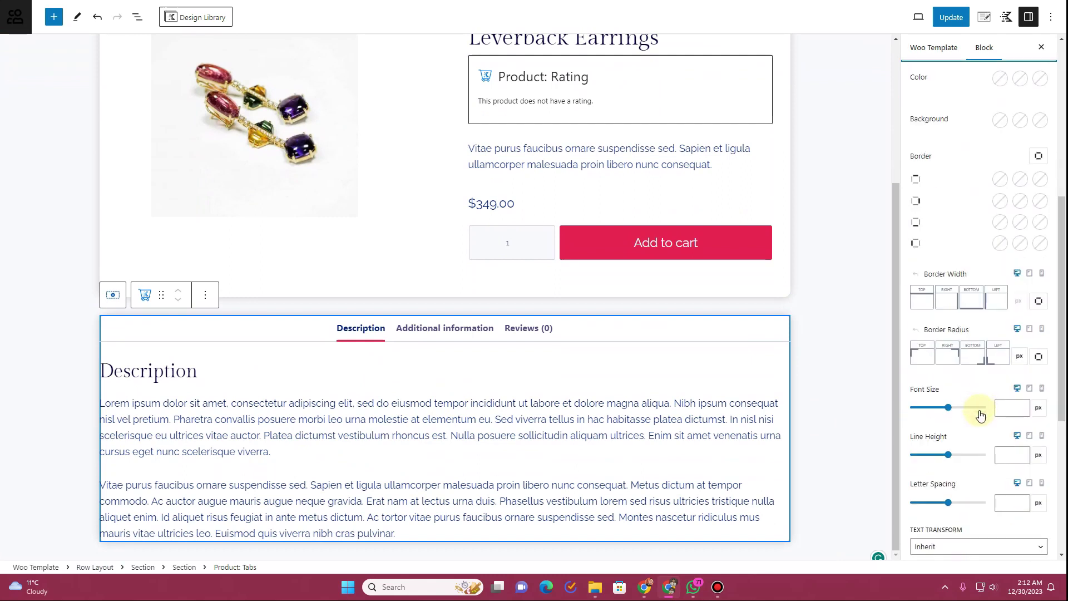
pyautogui.scroll(6, 980, 414)
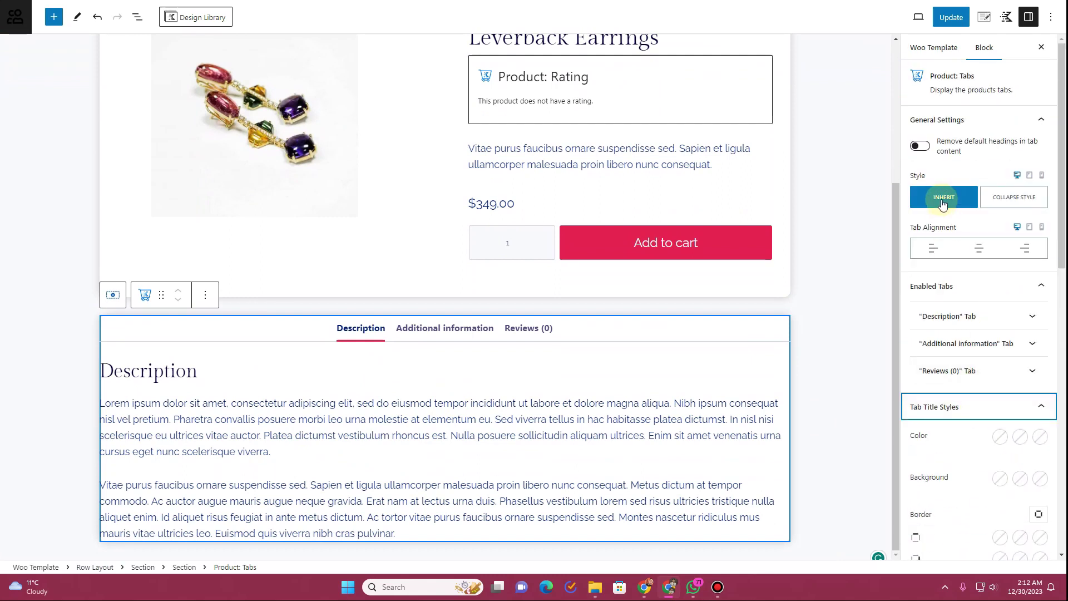
pyautogui.click(1039, 207)
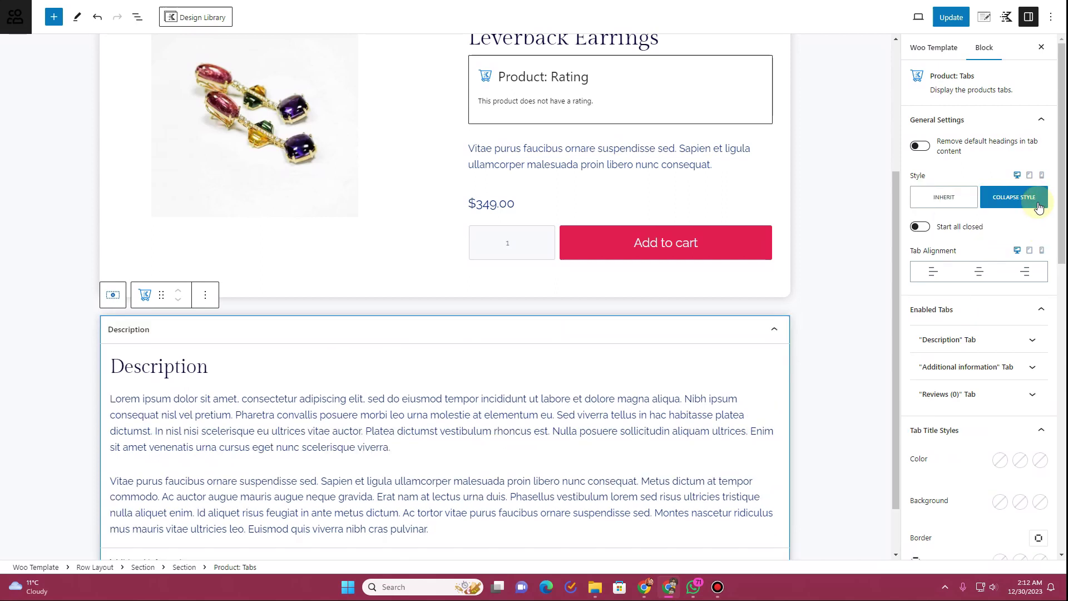
pyautogui.click(773, 328)
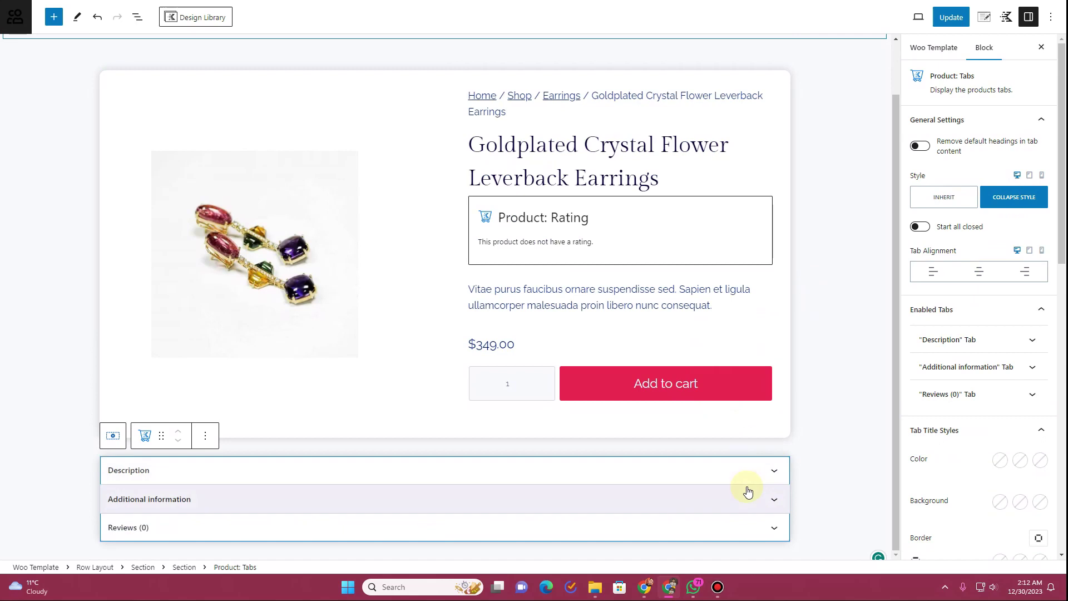
pyautogui.click(135, 17)
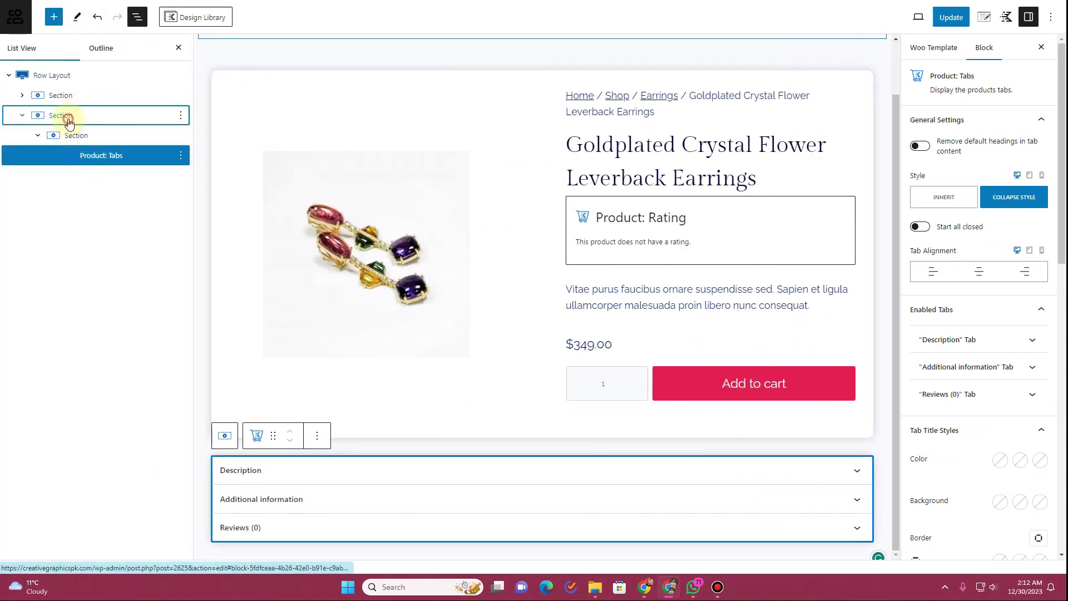
# - Give the tabs Section linked Small 24px padding on all sides and save with Ctrl+S
pyautogui.click(69, 122)
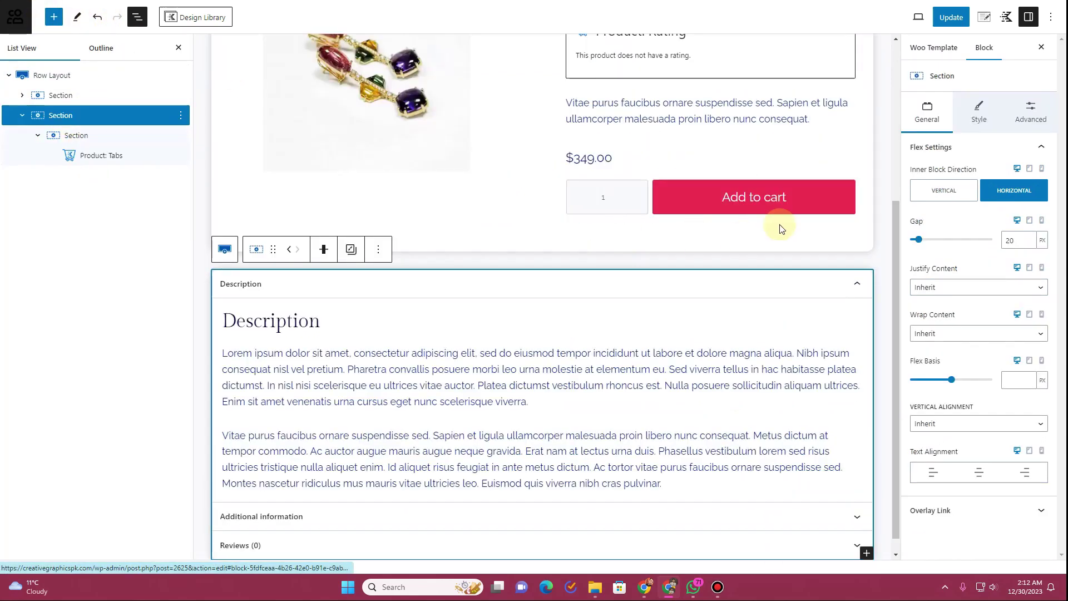
pyautogui.click(1034, 120)
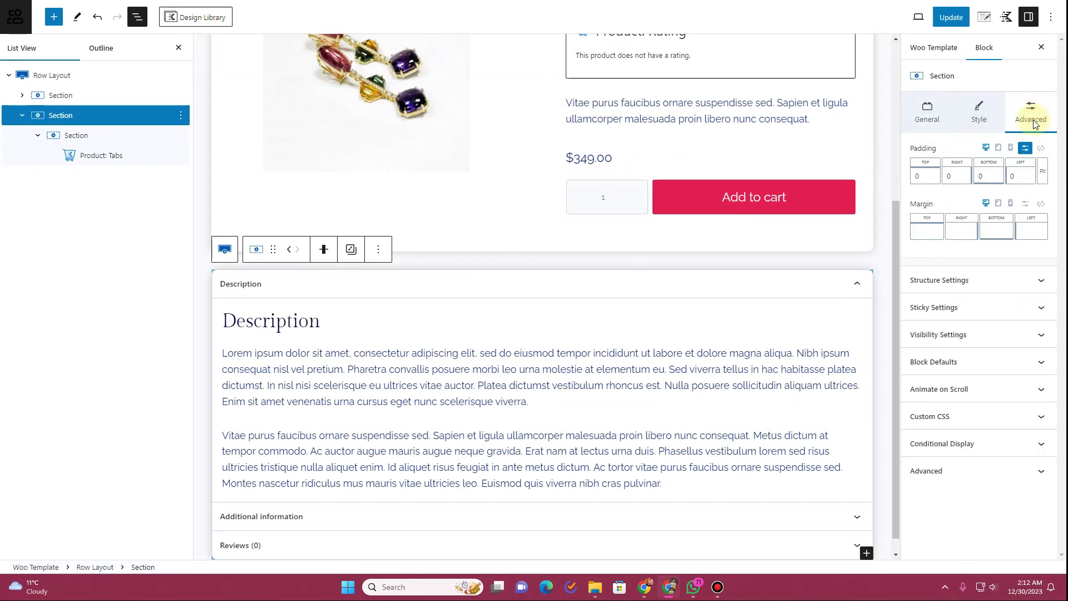
pyautogui.click(1041, 149)
pyautogui.moveTo(920, 185); pyautogui.dragTo(947, 186)
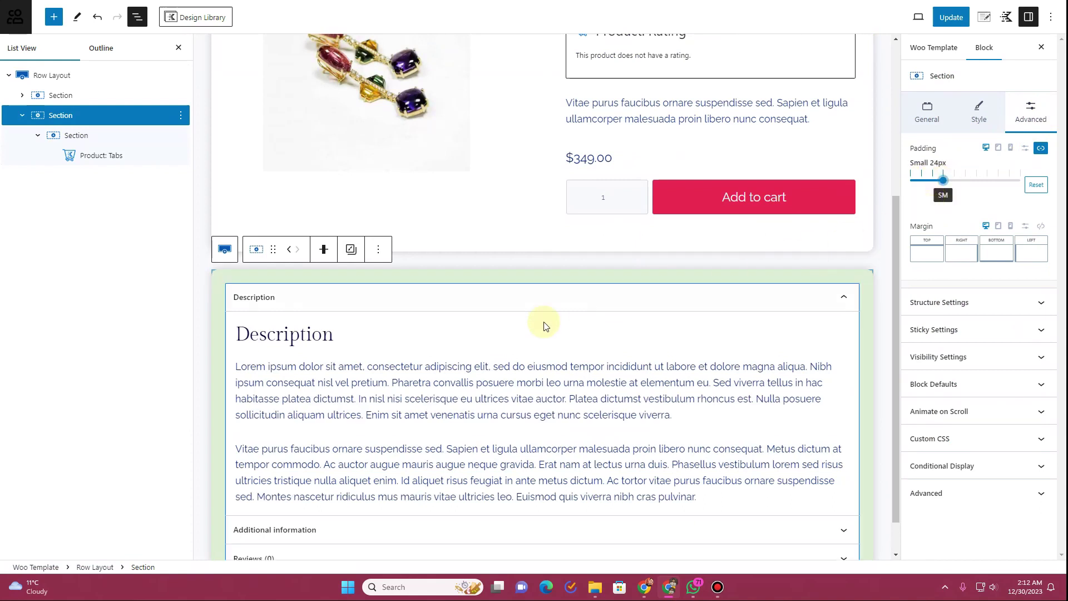
pyautogui.scroll(-1, 417, 388)
pyautogui.hotkey('ctrl', 's')
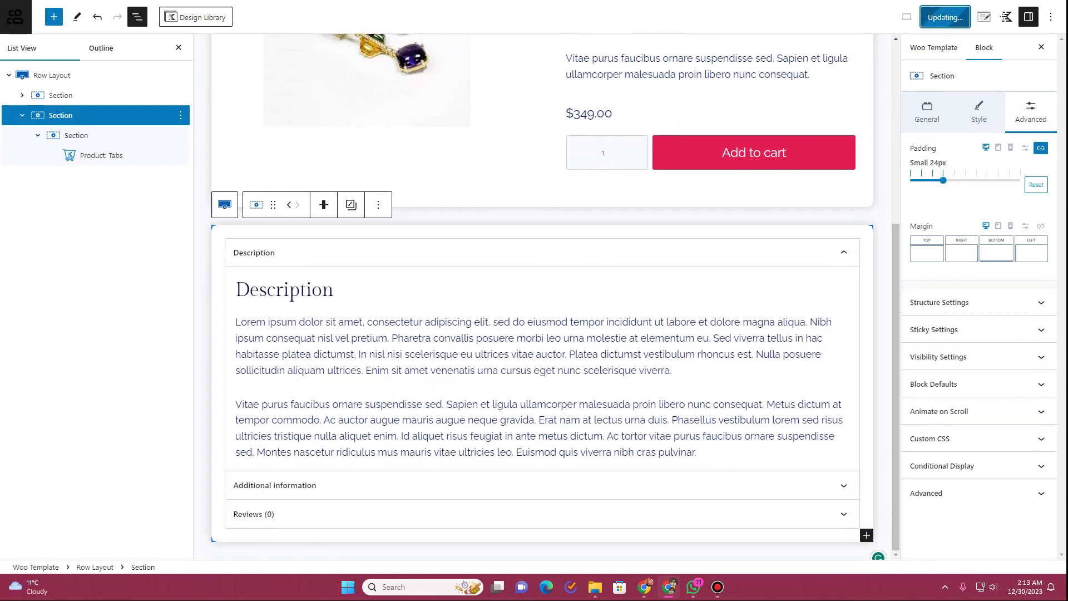
pyautogui.hotkey('ctrl', 'Tab')
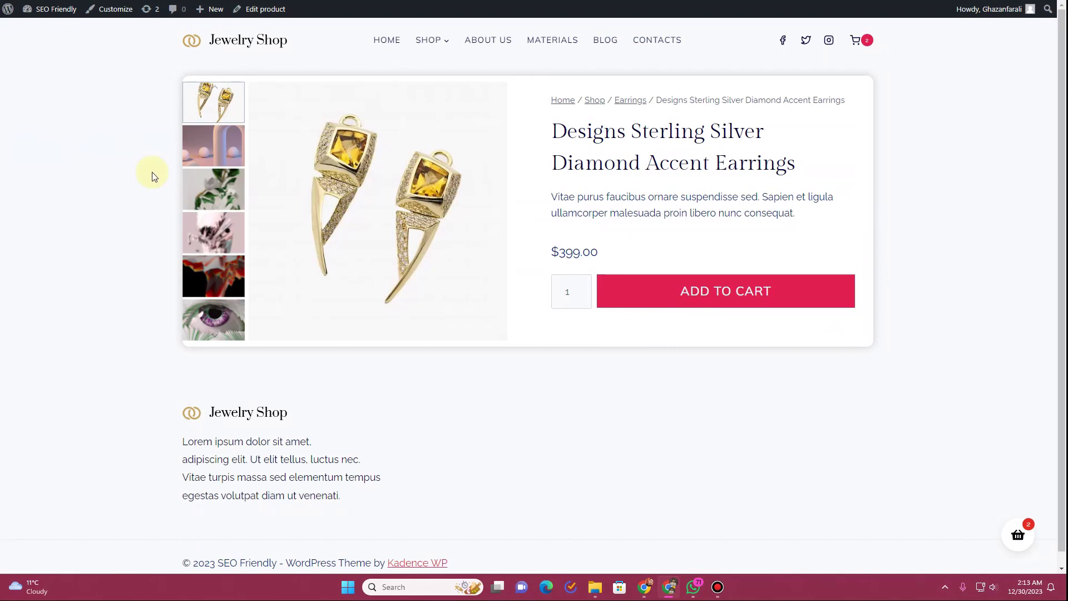
# - Test the collapsible Description tab on the live product page, then return to the editor
pyautogui.scroll(-6, 152, 173)
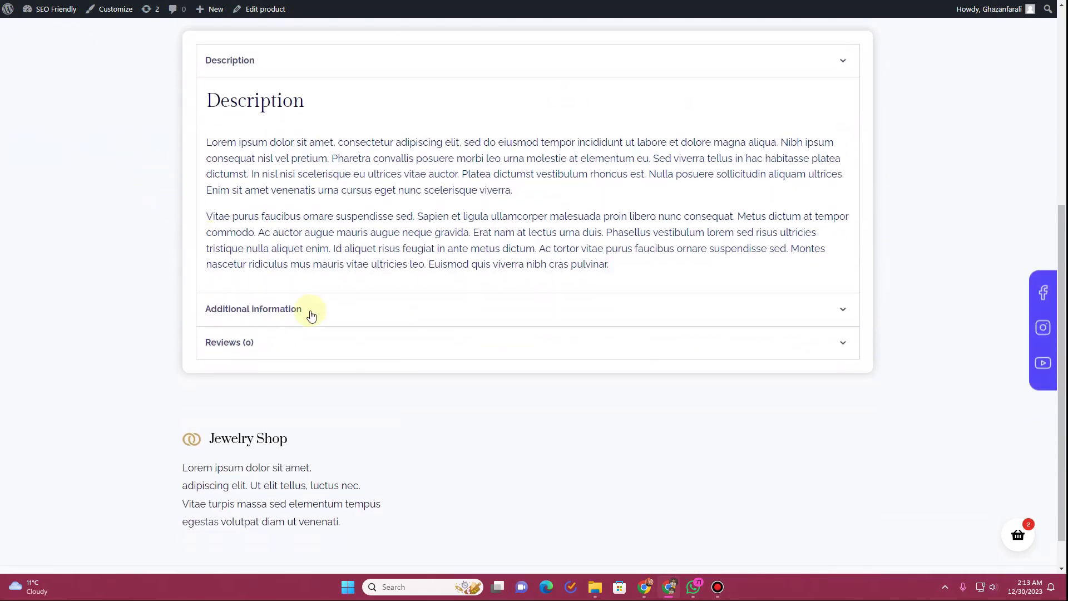
pyautogui.scroll(5, 473, 209)
pyautogui.scroll(-5, 448, 209)
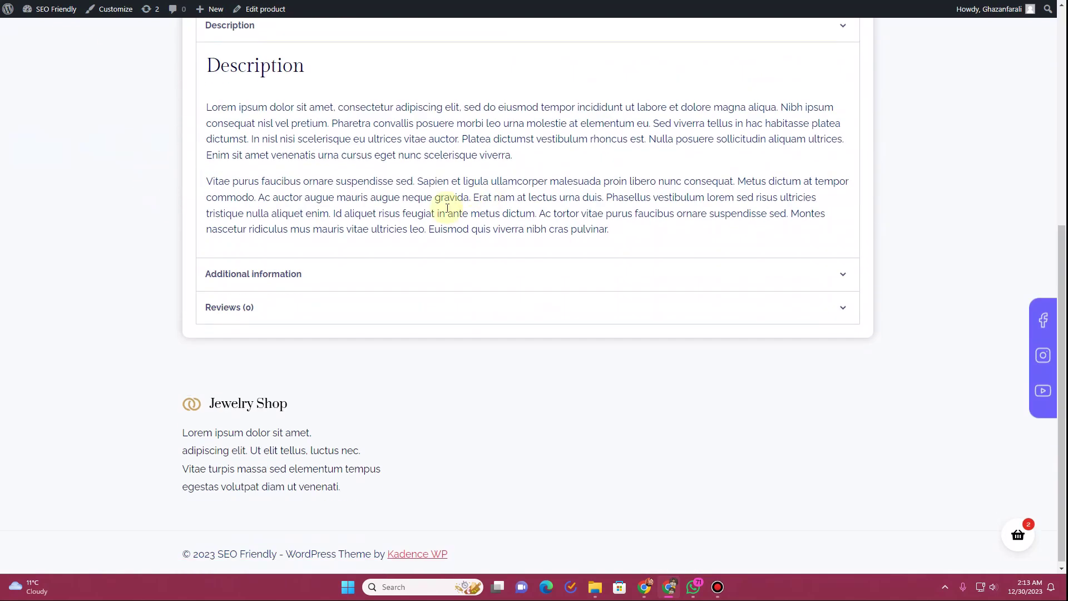
pyautogui.scroll(3, 389, 194)
pyautogui.click(324, 185)
pyautogui.hotkey('ctrl', 'Tab')
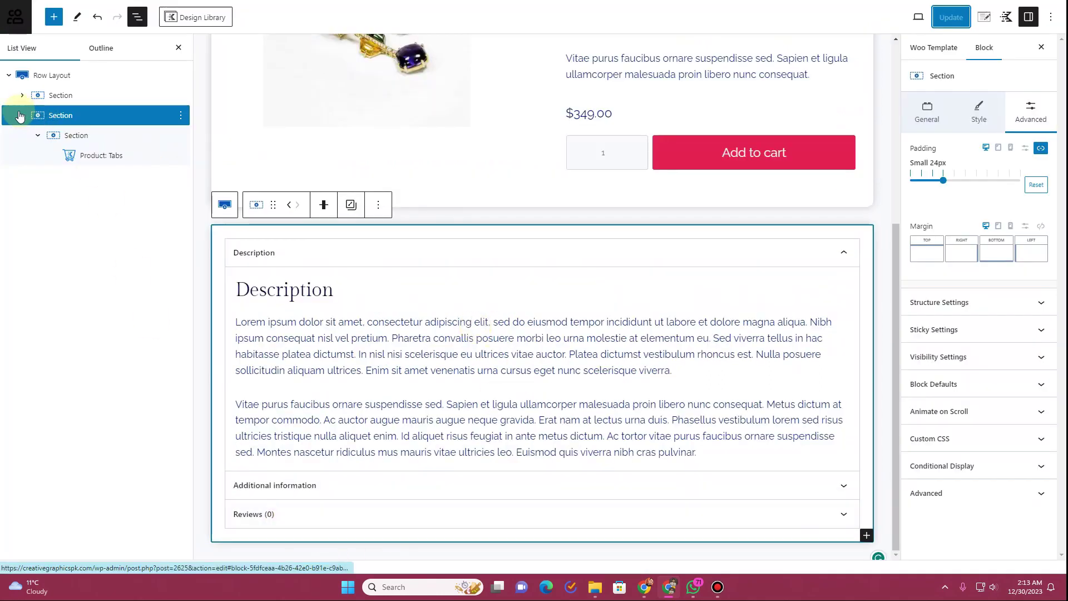
# - Duplicate the product tabs Section from List View
pyautogui.click(22, 115)
pyautogui.click(181, 115)
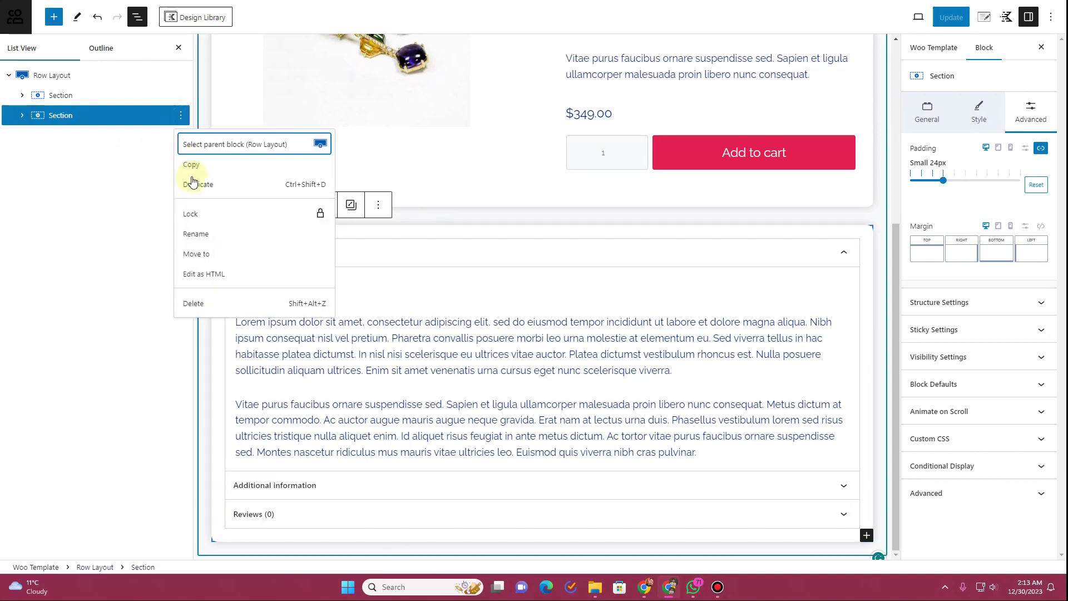
pyautogui.click(193, 183)
pyautogui.scroll(-5, 393, 226)
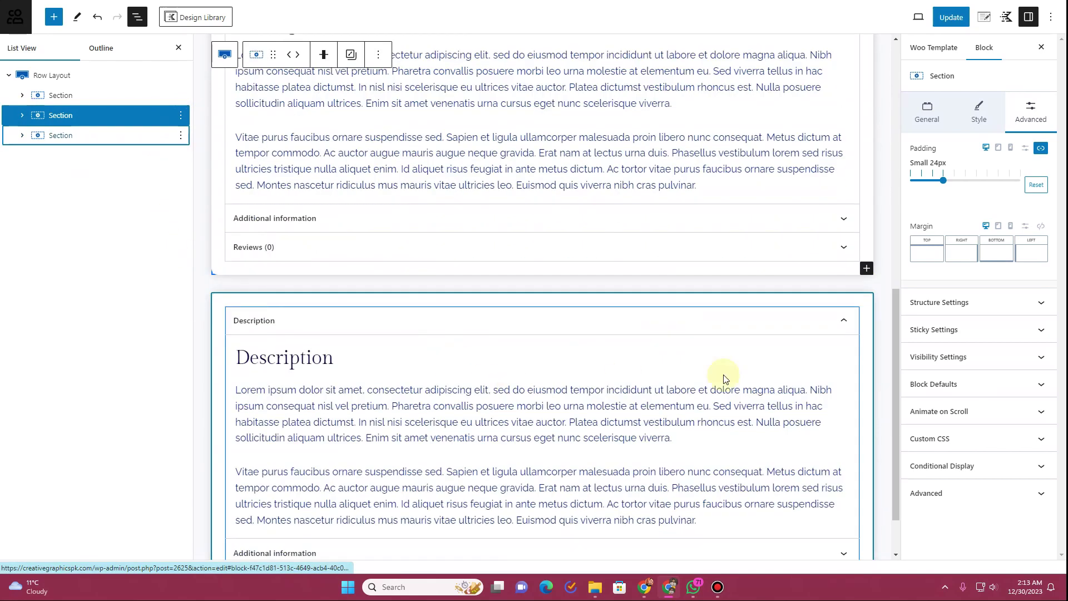
# - Delete the Product: Tabs block from the copied Section
pyautogui.click(22, 136)
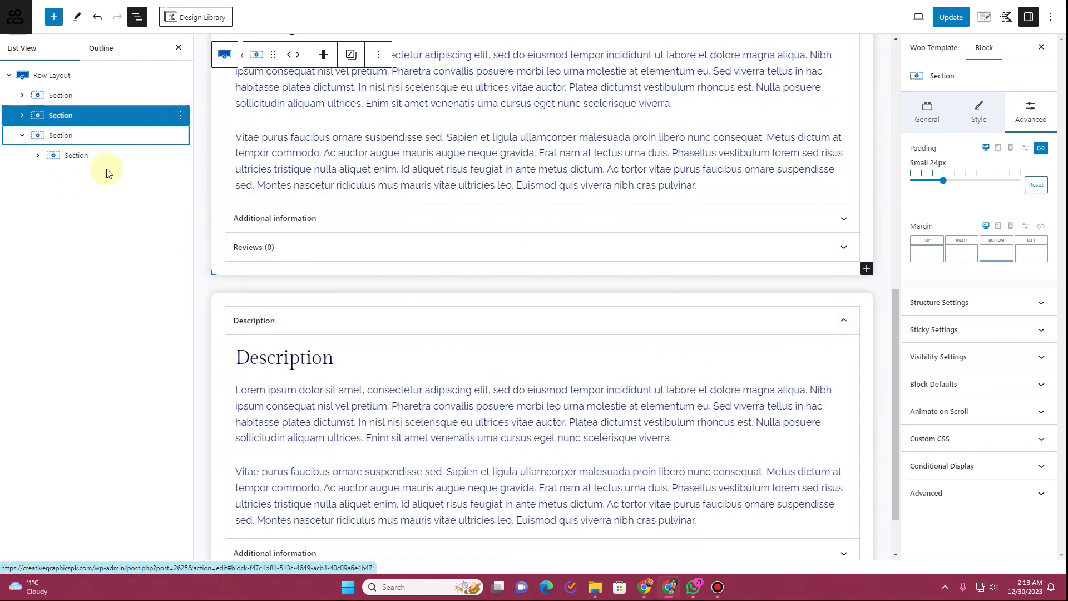
pyautogui.click(41, 157)
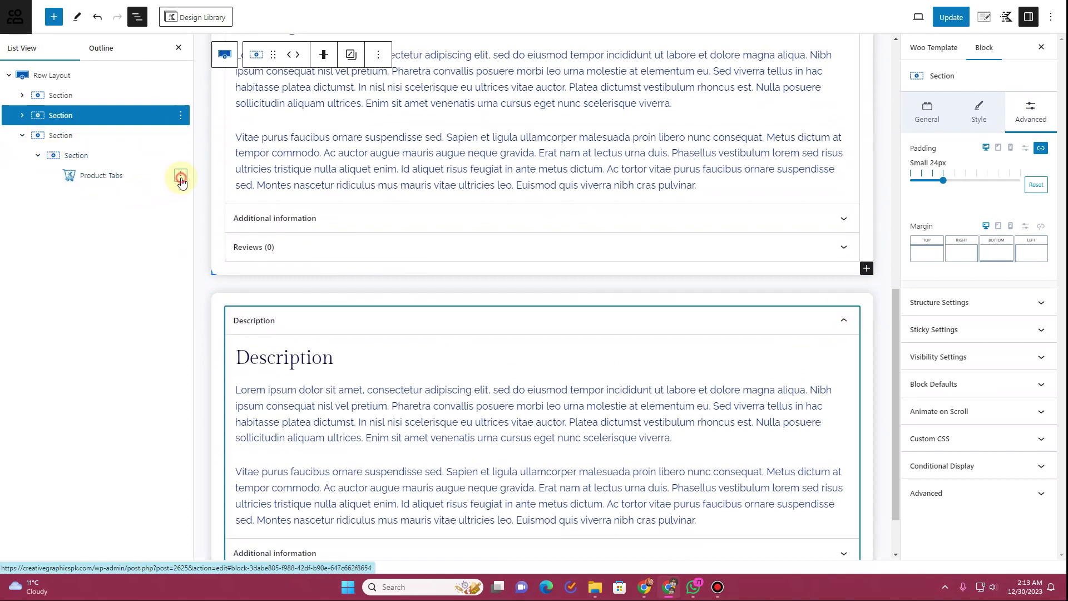
pyautogui.click(180, 177)
pyautogui.click(203, 383)
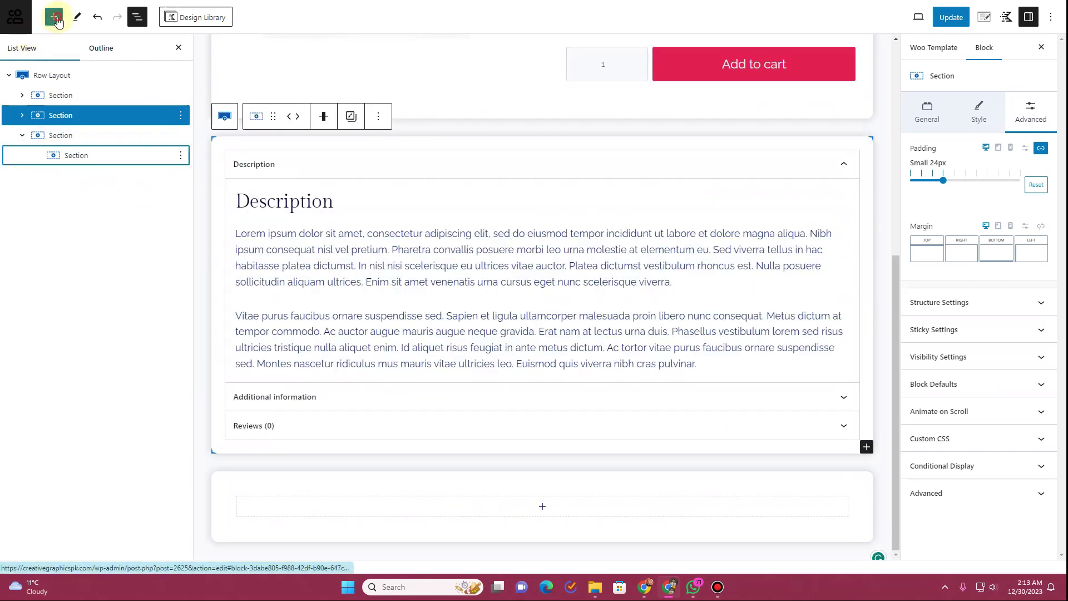
# - Place a Product: Related block in the empty Section and set Columns to 3
pyautogui.click(56, 18)
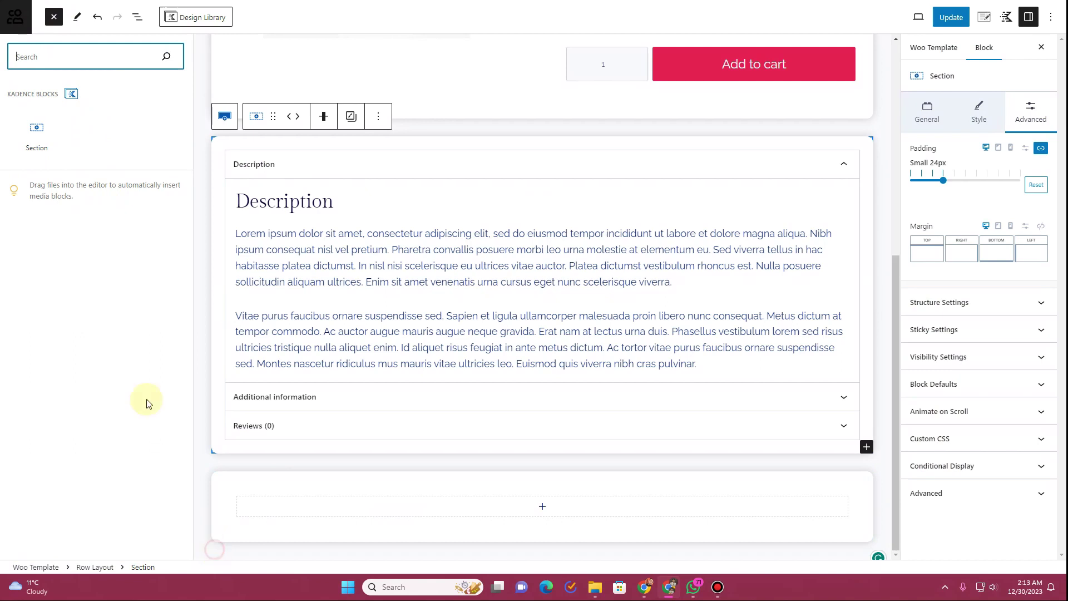
pyautogui.click(53, 17)
pyautogui.click(54, 17)
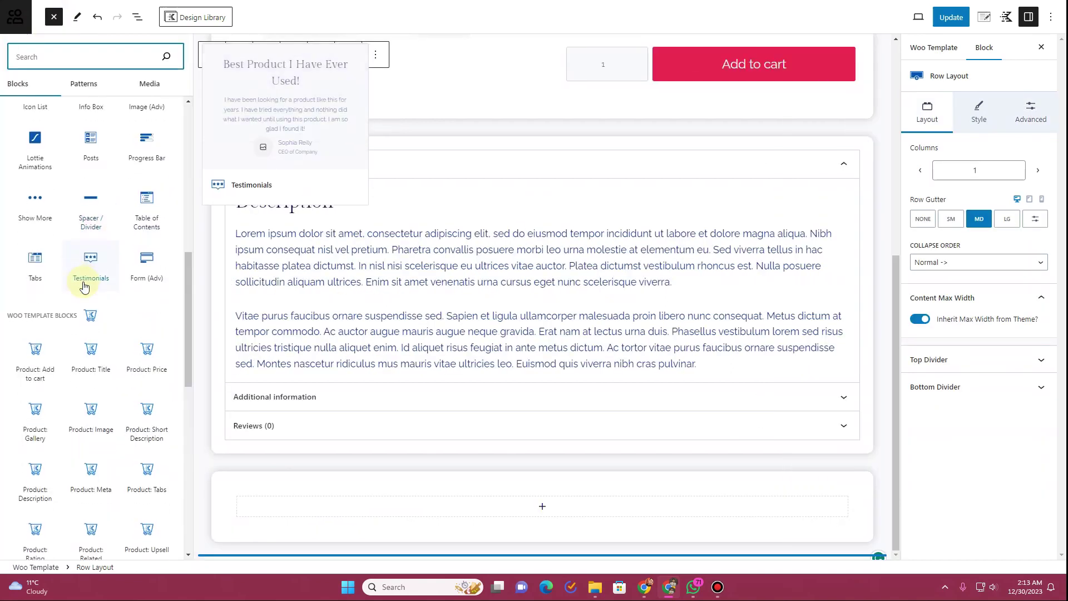
pyautogui.scroll(-2, 86, 279)
pyautogui.scroll(-1, 84, 286)
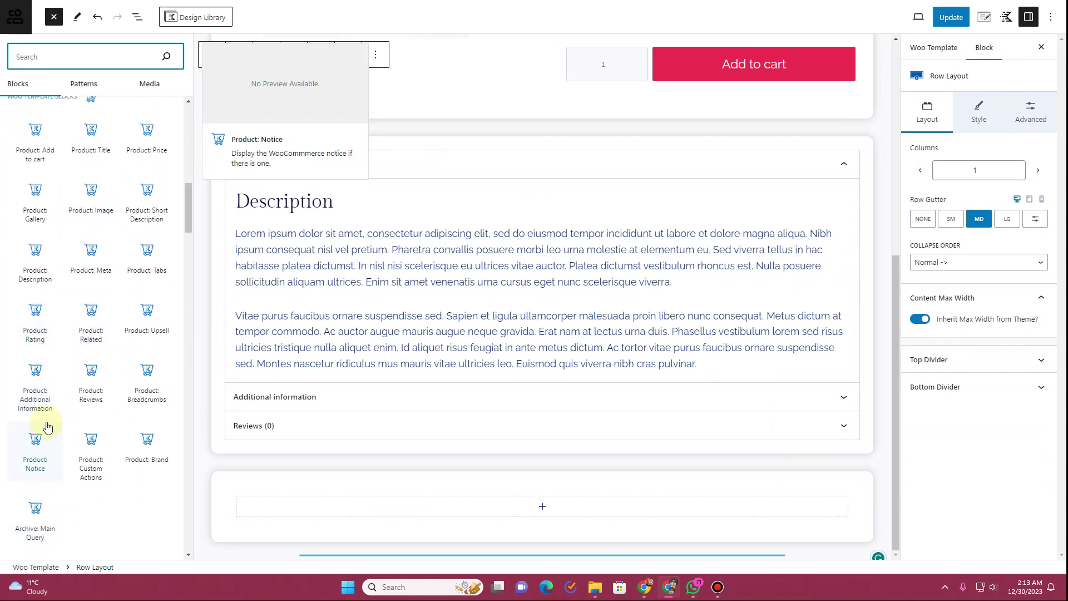
pyautogui.moveTo(382, 545); pyautogui.dragTo(334, 508)
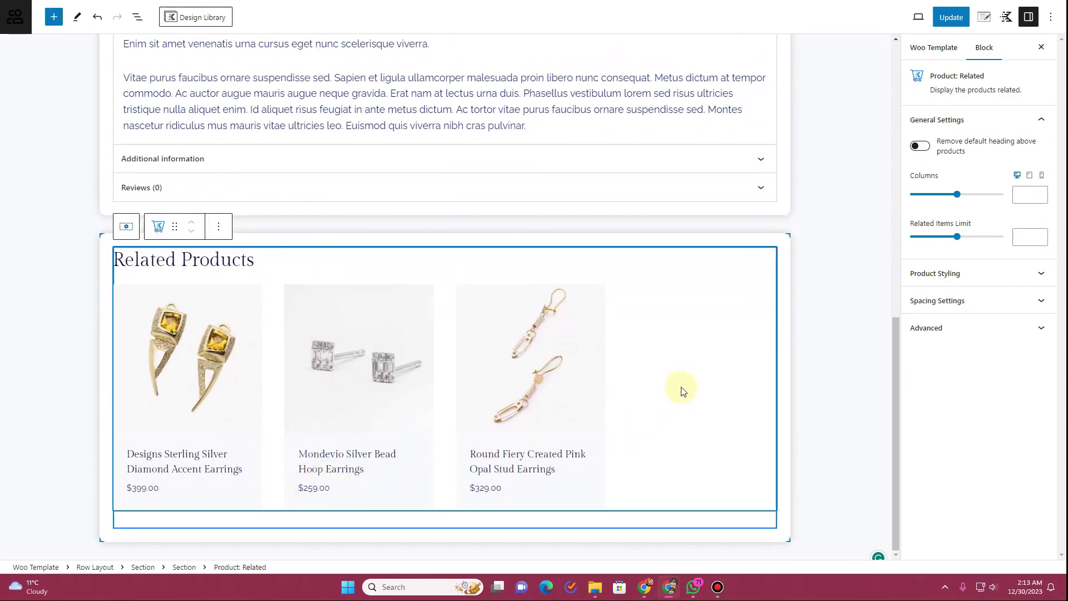
pyautogui.moveTo(961, 198); pyautogui.dragTo(950, 198)
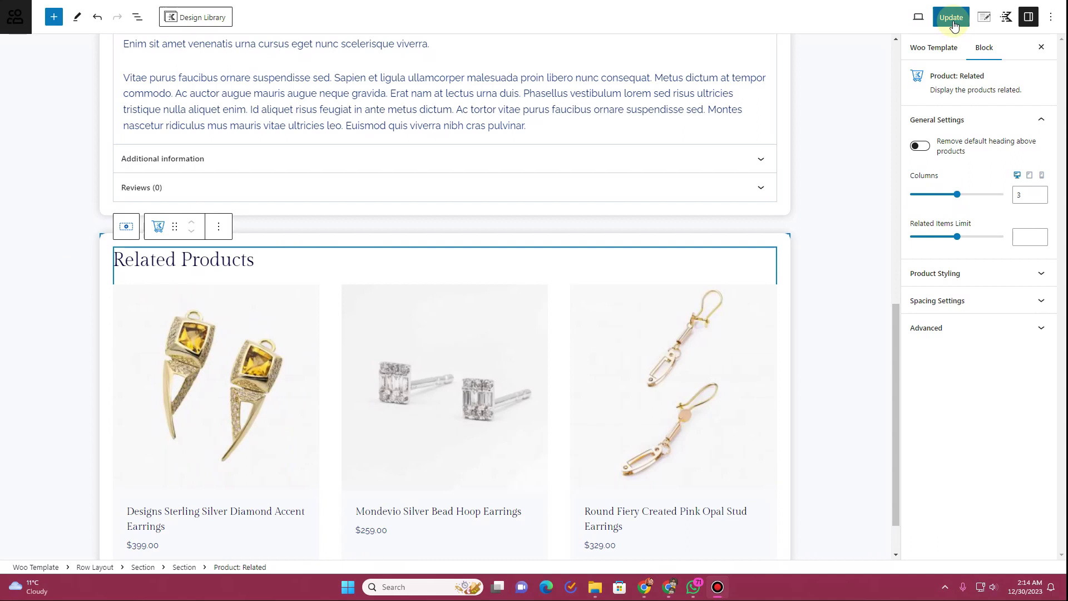
# - Scroll through the live product page to check the tabs and the three-earring Related Products section
pyautogui.scroll(-1, 256, 267)
pyautogui.scroll(5, 256, 267)
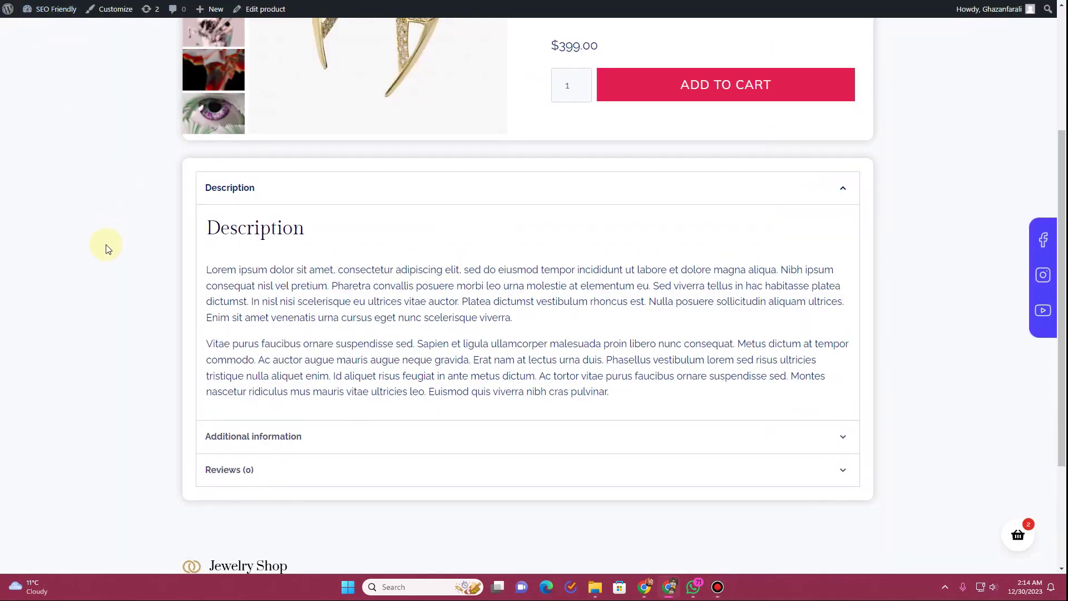
pyautogui.scroll(-8, 107, 244)
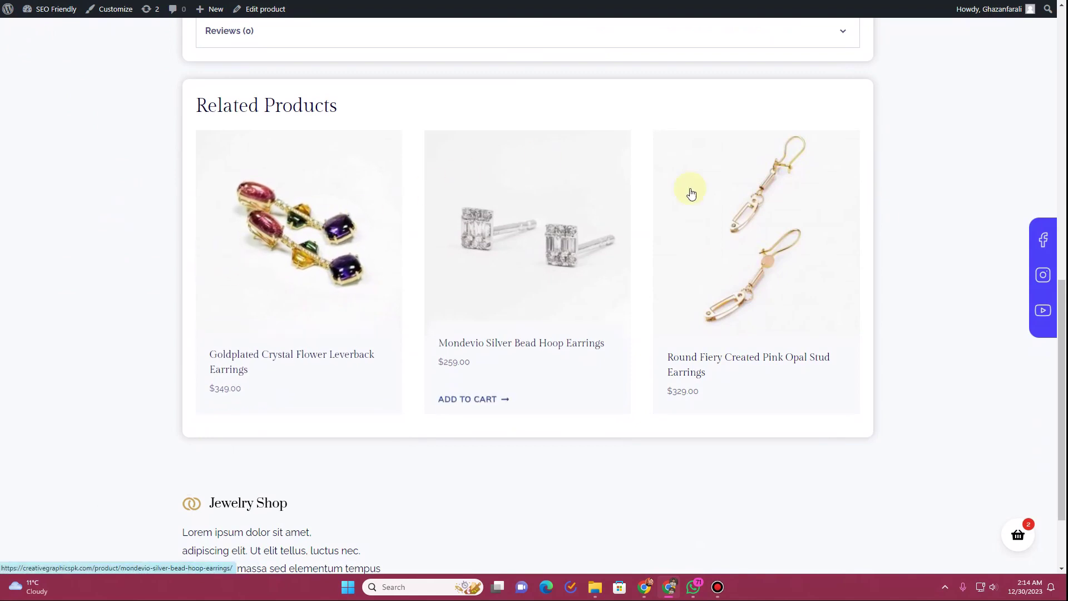
pyautogui.scroll(9, 289, 247)
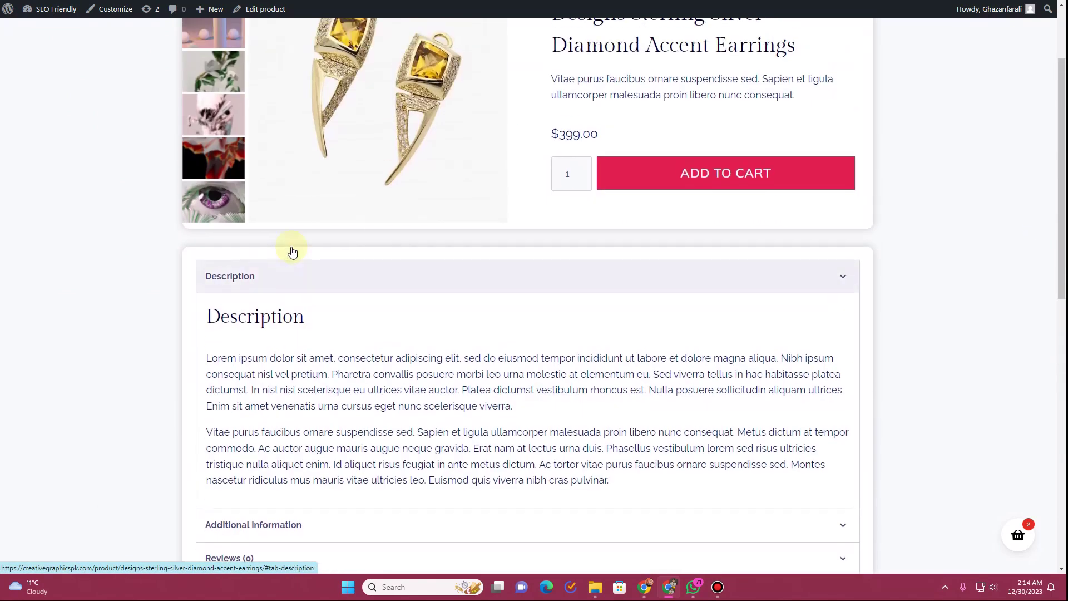
pyautogui.scroll(2, 293, 252)
pyautogui.scroll(-6, 268, 249)
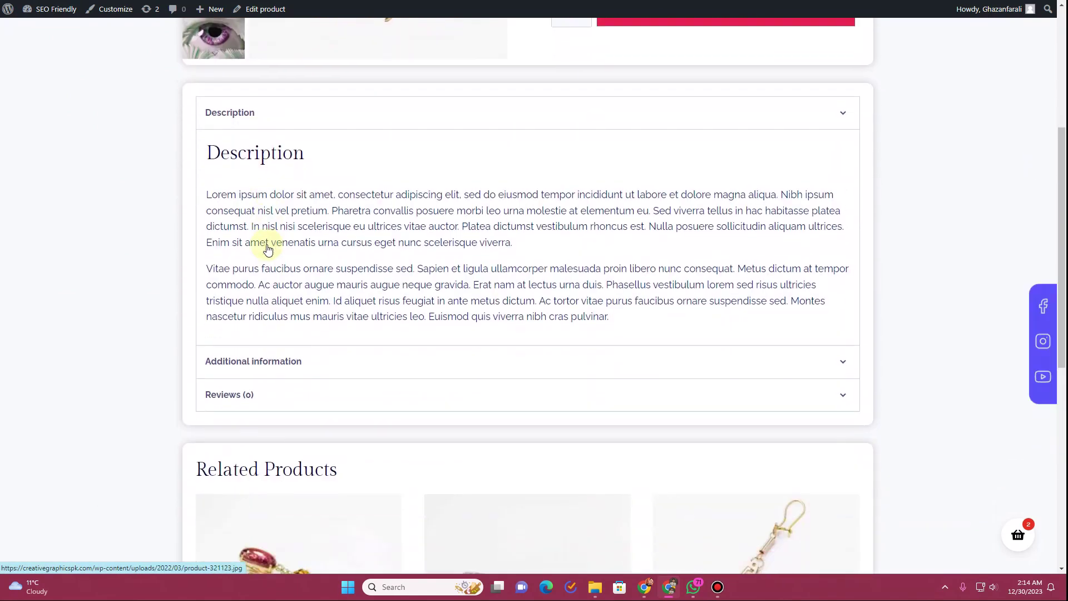
pyautogui.scroll(-6, 268, 244)
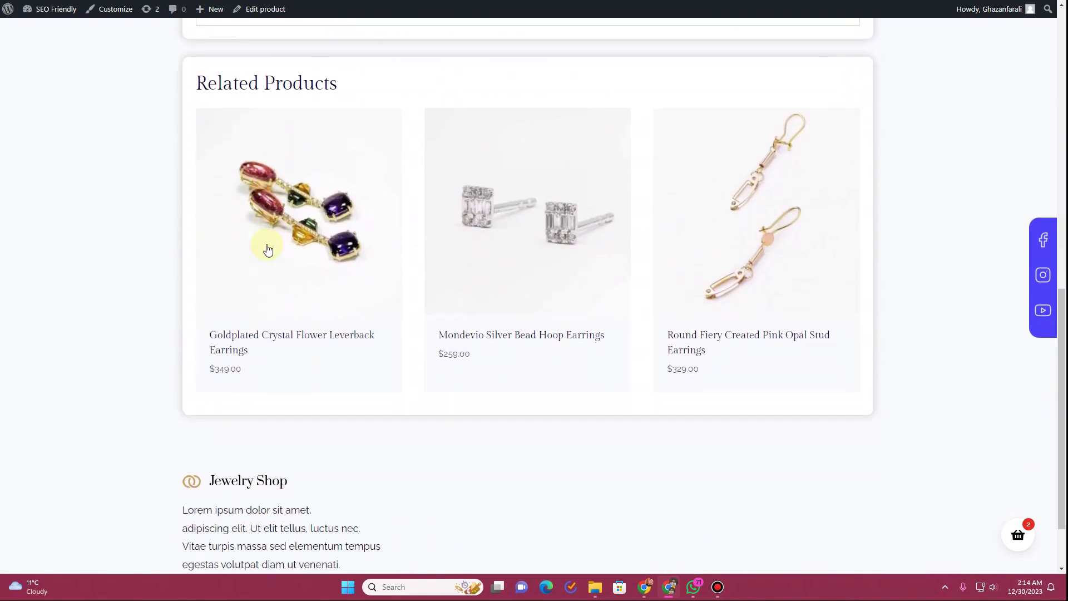
pyautogui.scroll(12, 267, 245)
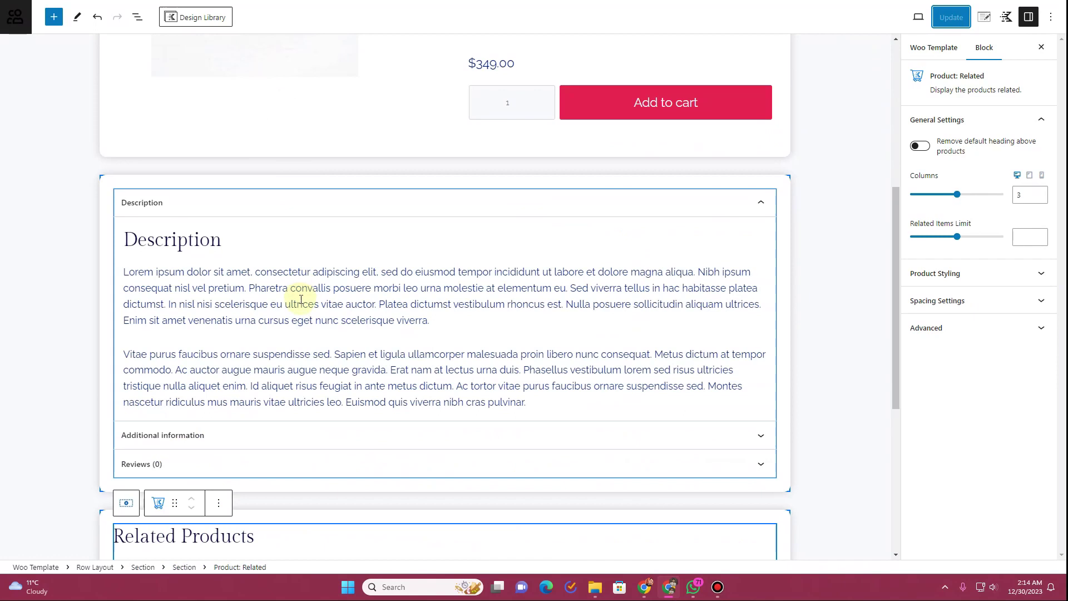
pyautogui.scroll(-6, 298, 281)
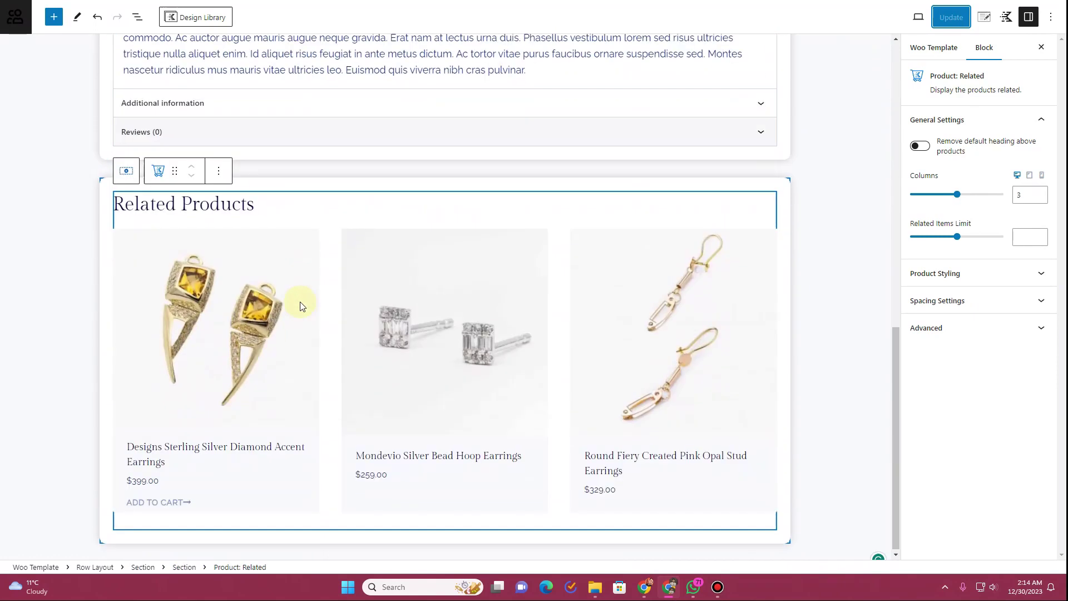
pyautogui.scroll(10, 300, 304)
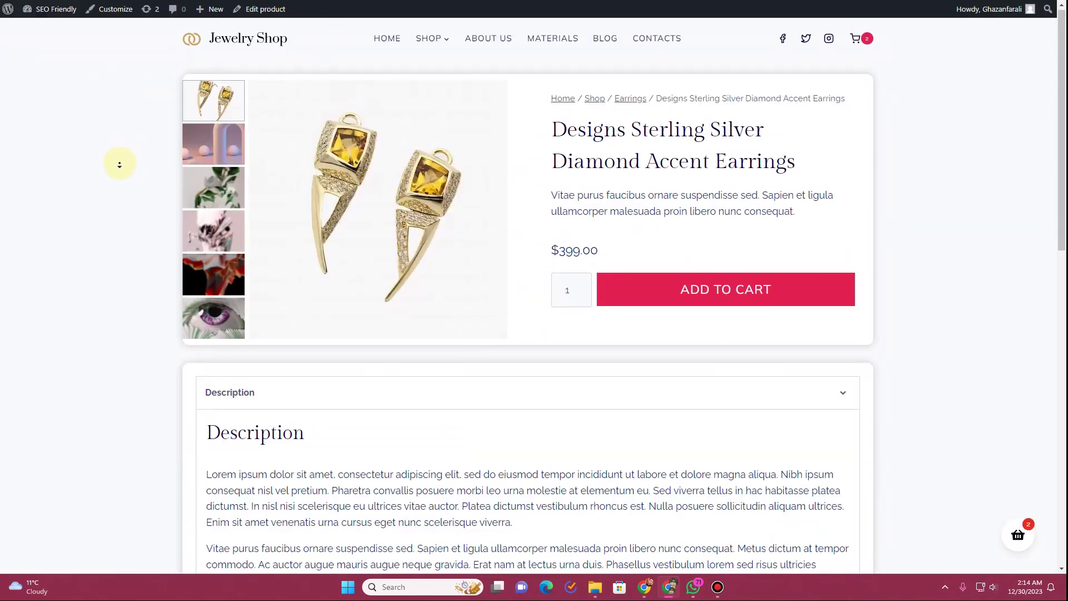
pyautogui.scroll(-1, 118, 149)
pyautogui.scroll(-2, 119, 164)
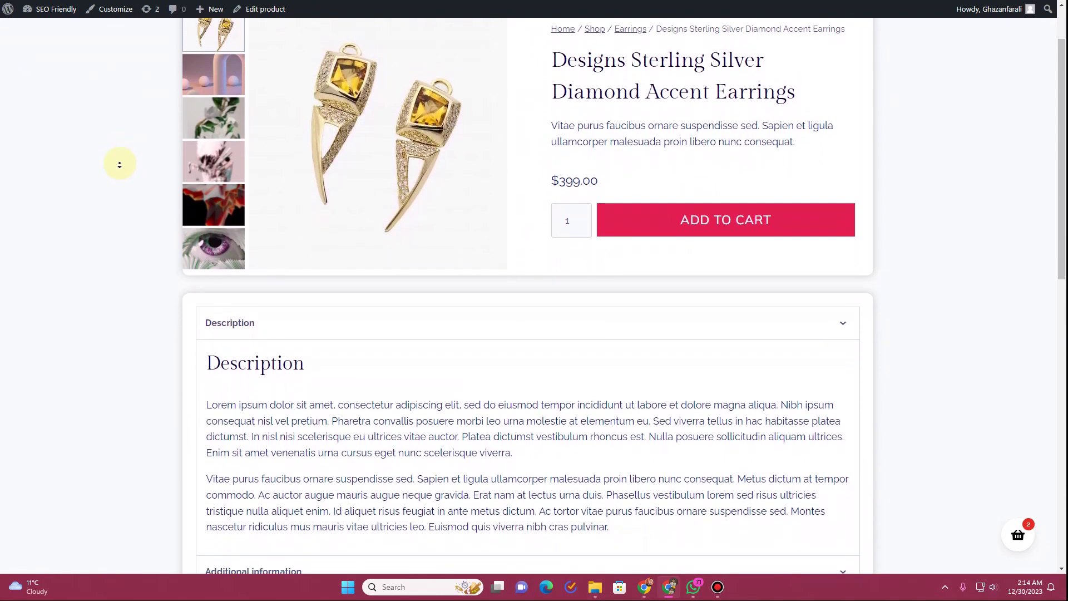
pyautogui.scroll(-2, 119, 165)
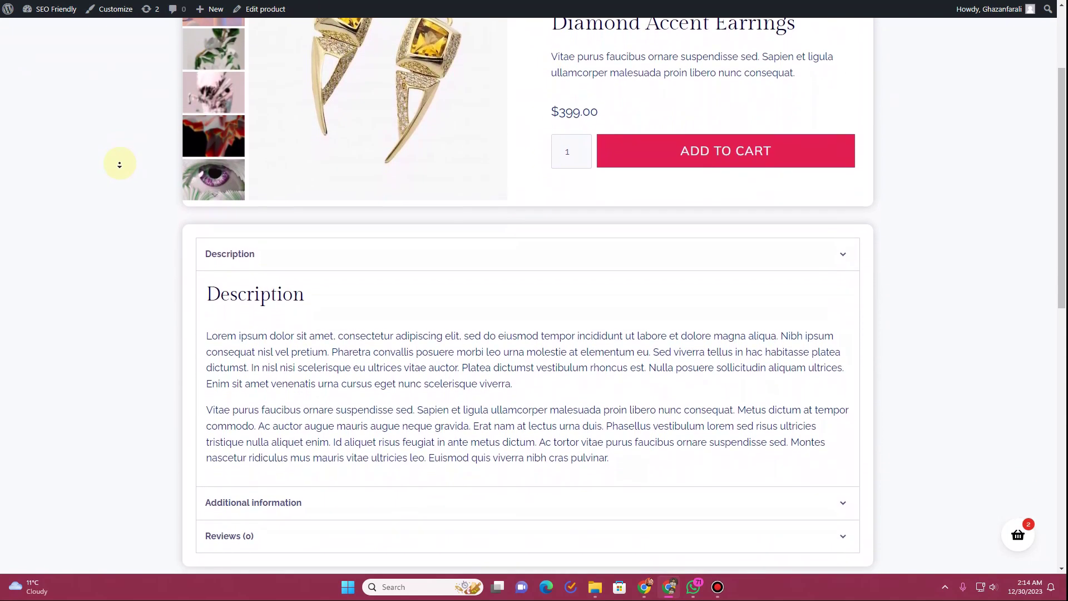
pyautogui.scroll(-3, 119, 165)
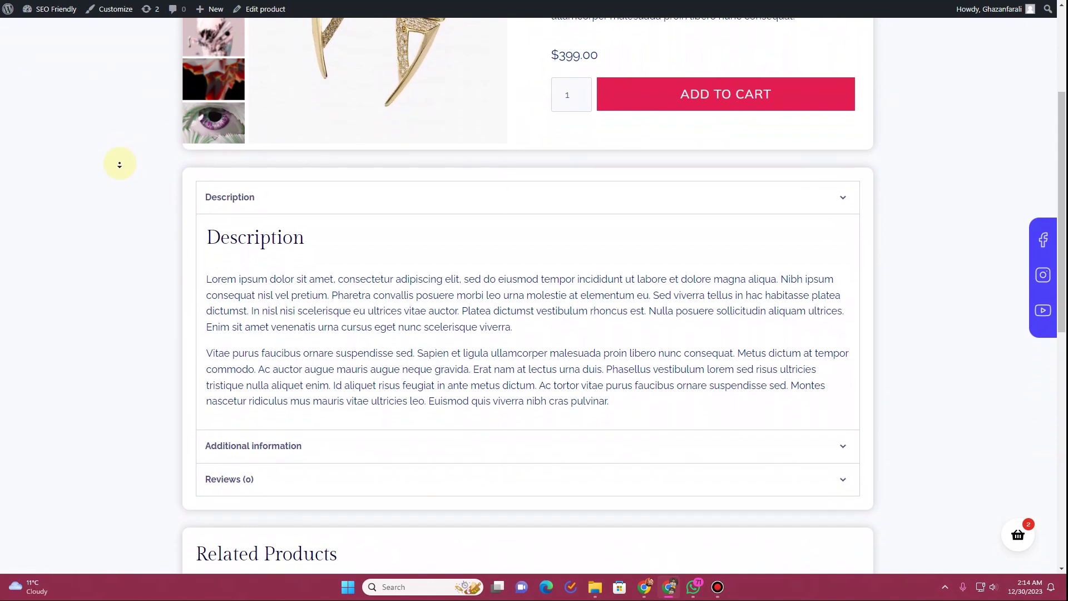
pyautogui.scroll(-2, 119, 165)
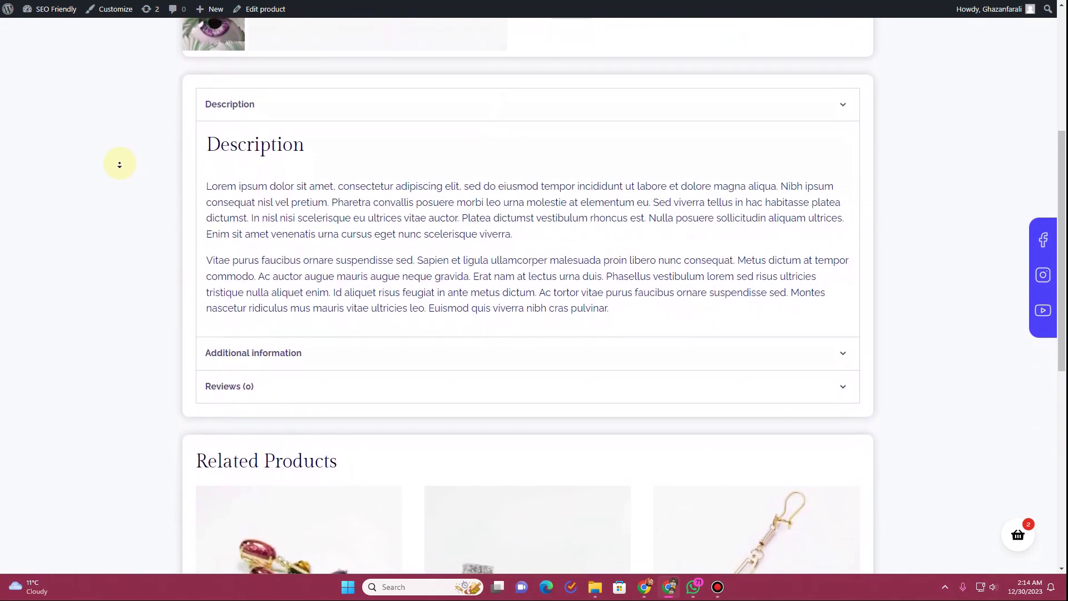
pyautogui.scroll(-2, 119, 165)
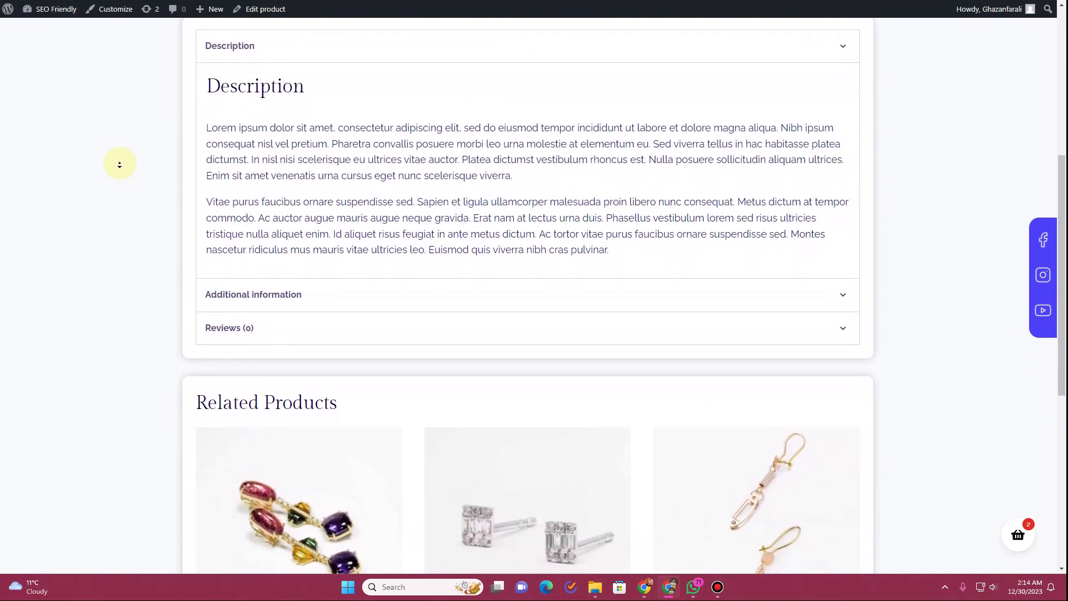
pyautogui.scroll(-2, 119, 164)
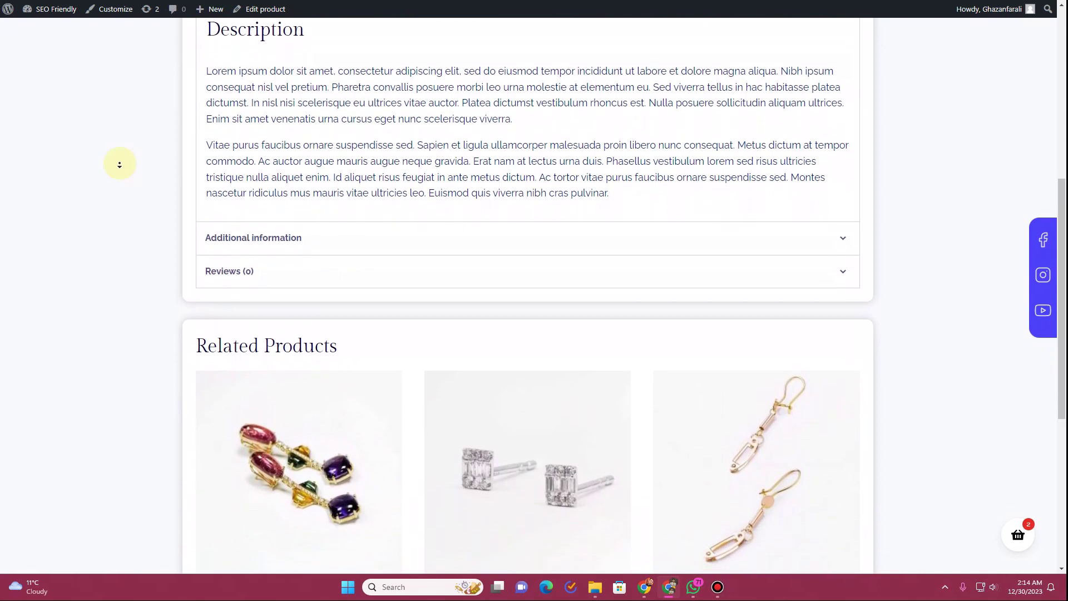
pyautogui.scroll(-2, 119, 165)
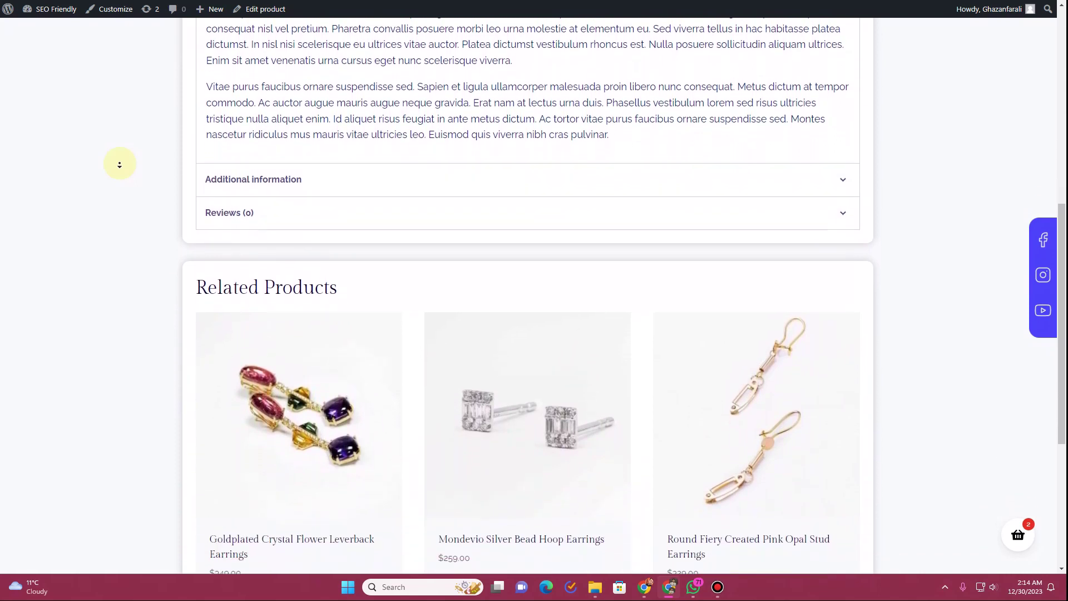
pyautogui.scroll(-3, 119, 165)
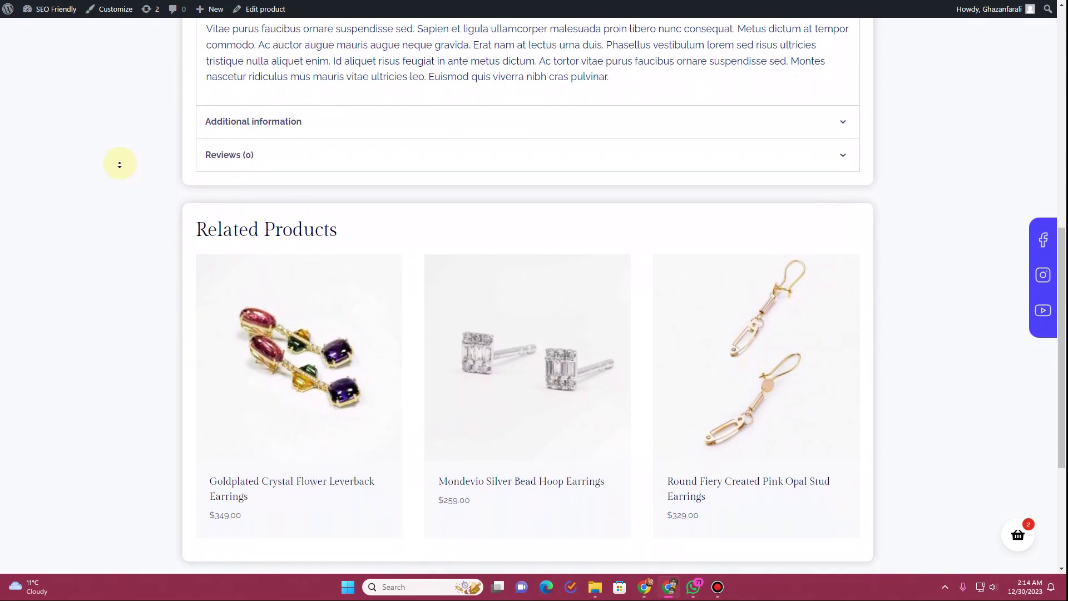
pyautogui.scroll(-2, 119, 164)
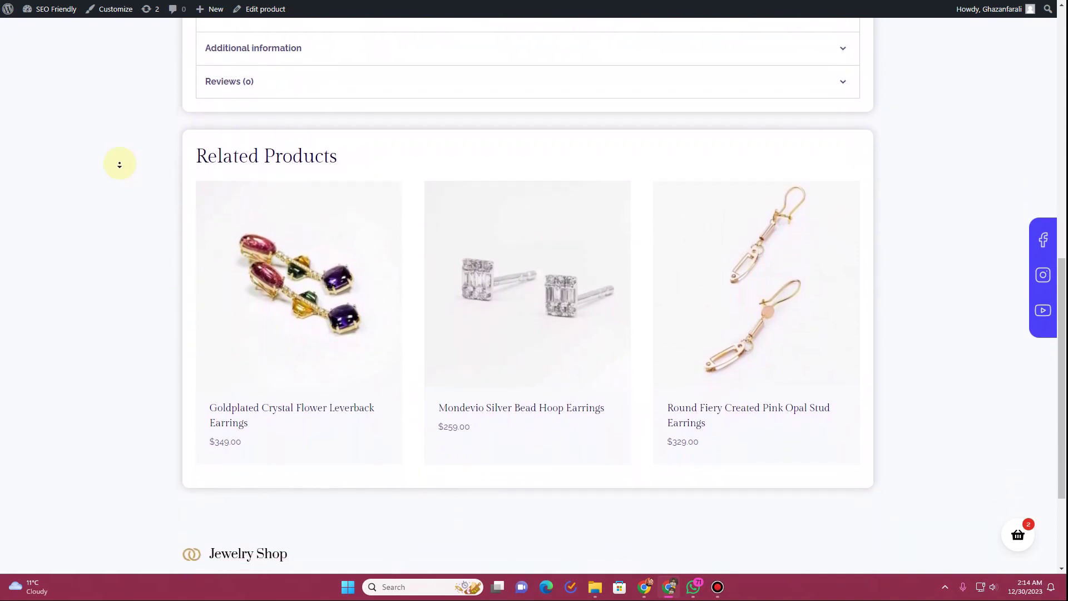
pyautogui.scroll(-2, 119, 164)
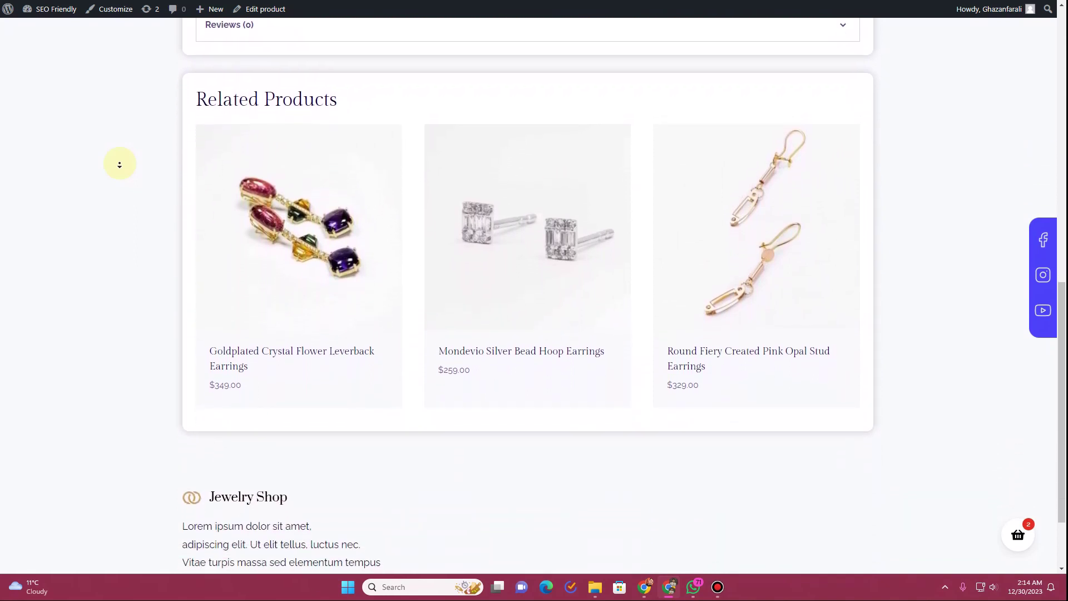
pyautogui.scroll(-2, 119, 165)
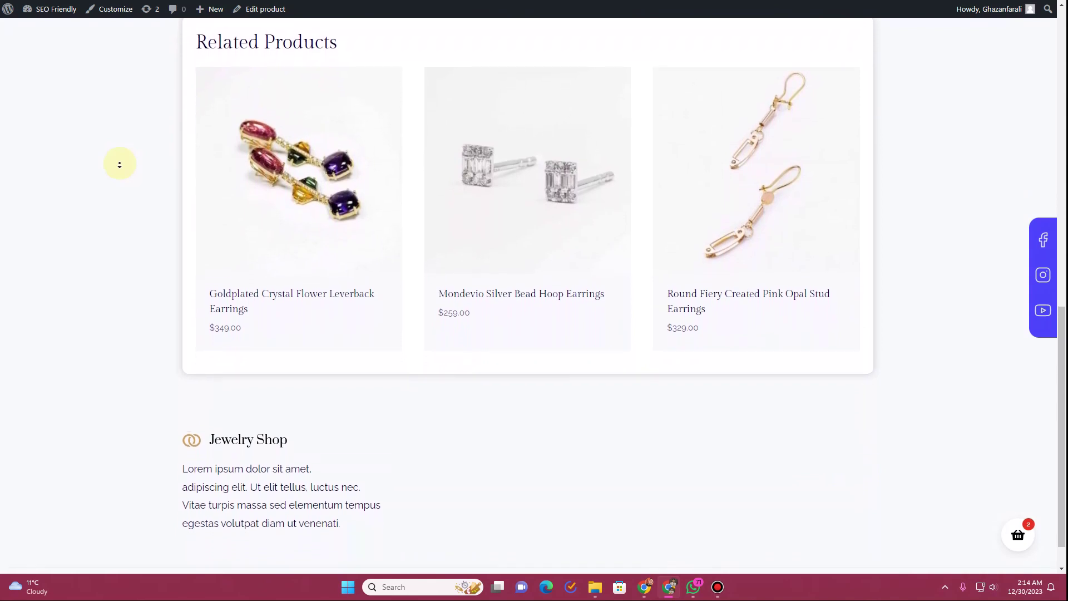